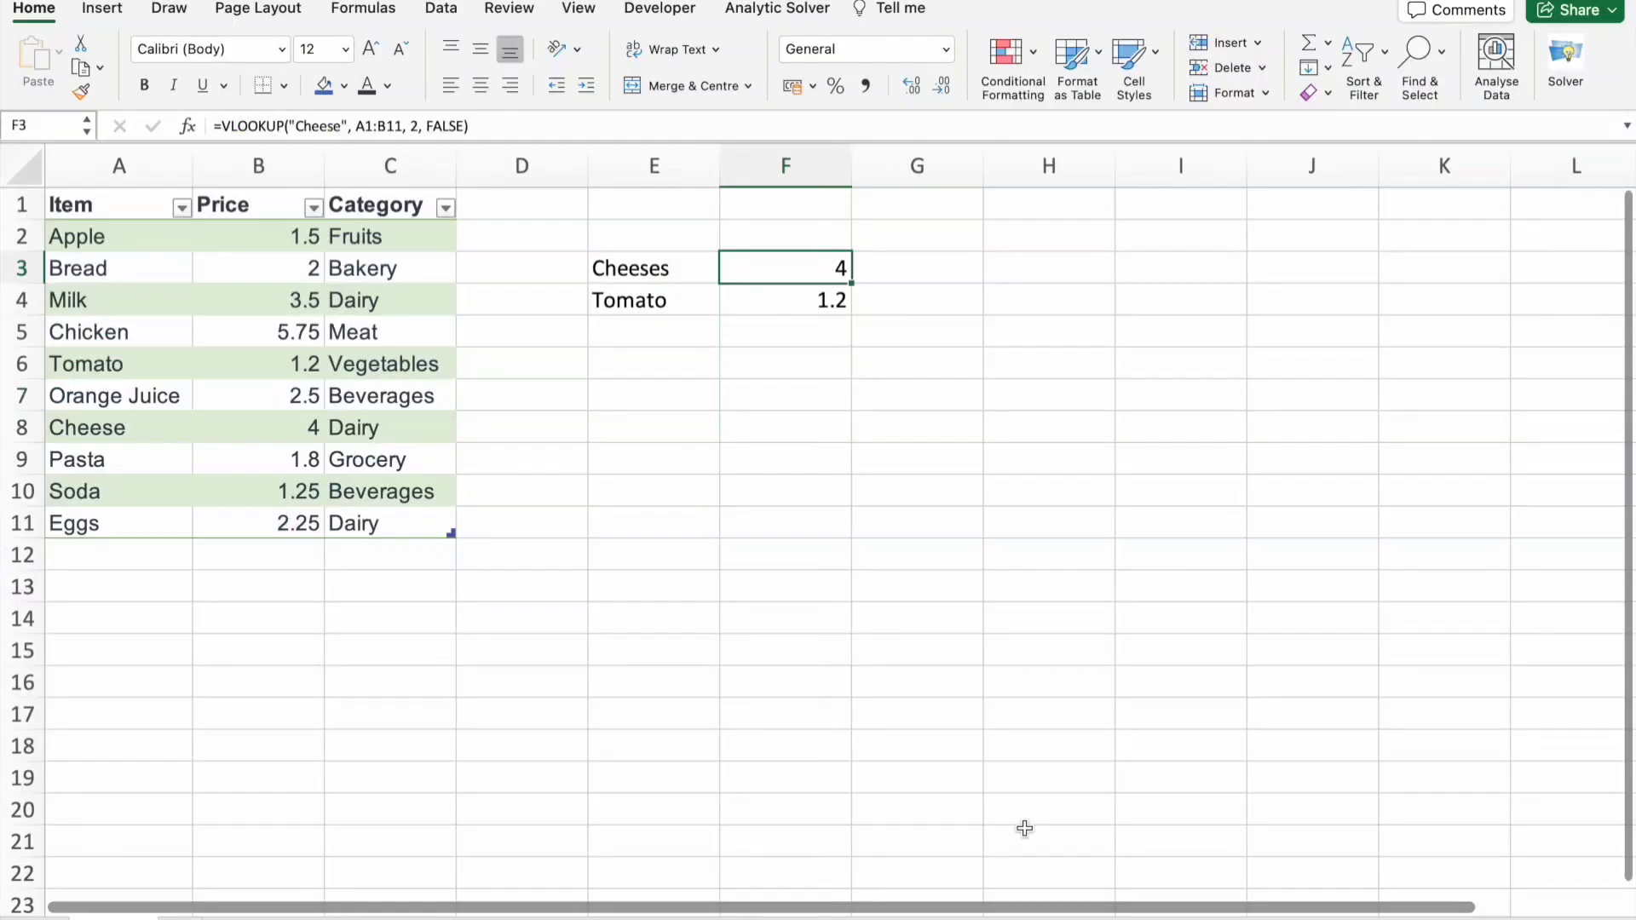
Inspect the Cheeses lookup formula's Item, Price and Category table range, then select F3.
{"action": "triple_click", "coordinate": [478, 128]}
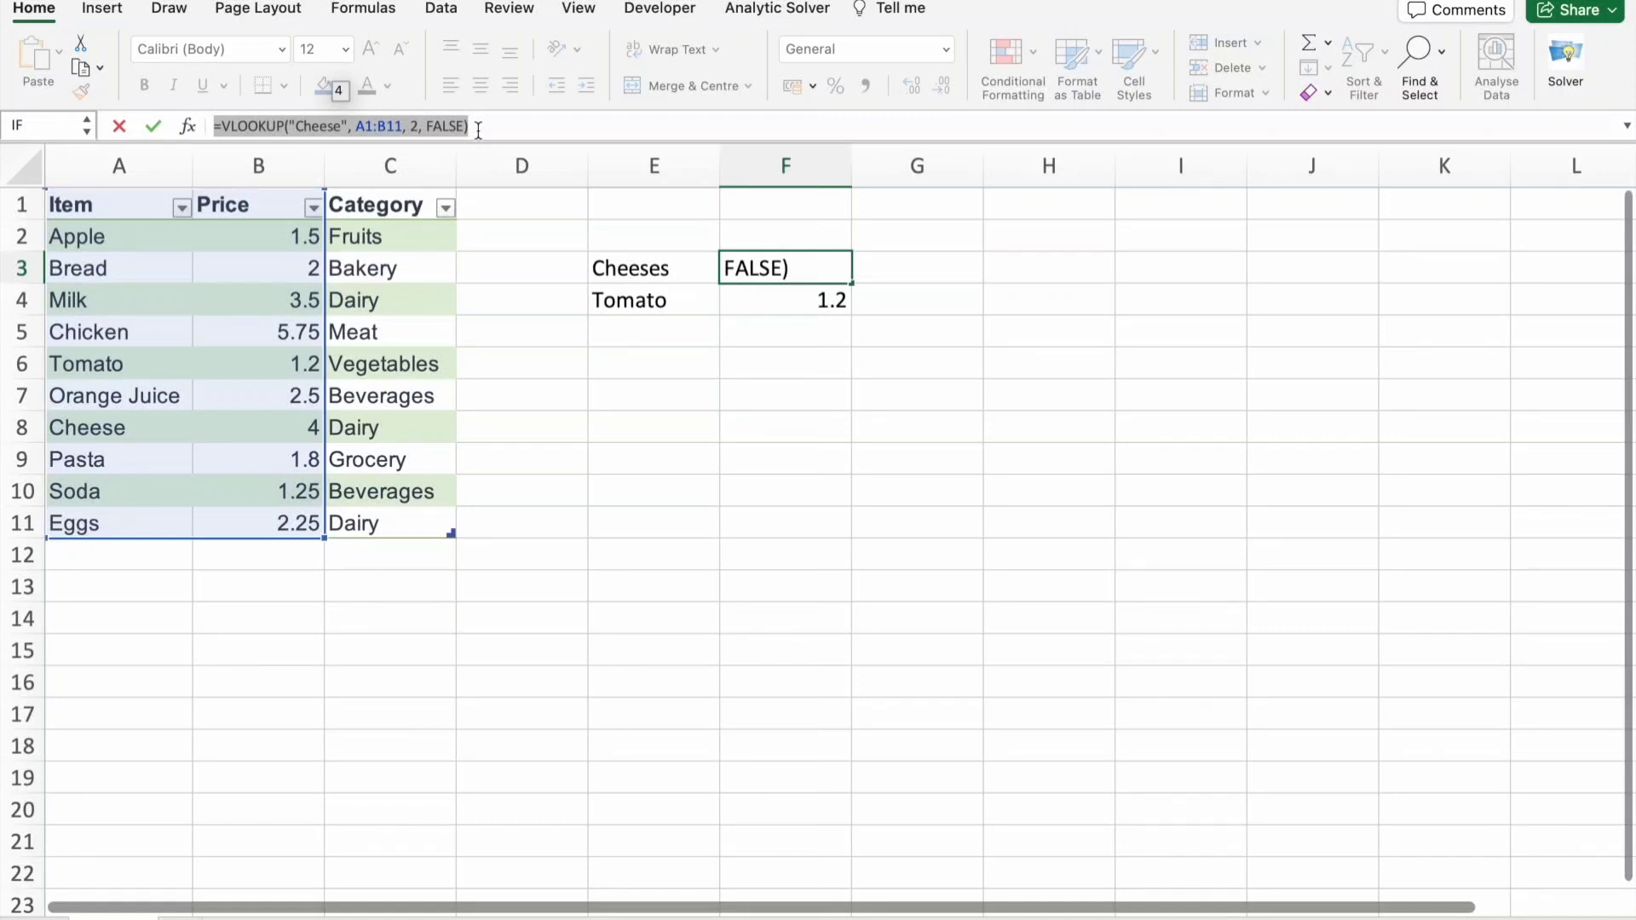
{"action": "left_click_drag", "start_coordinate": [119, 165], "coordinate": [443, 332]}
{"action": "left_click", "coordinate": [507, 400]}
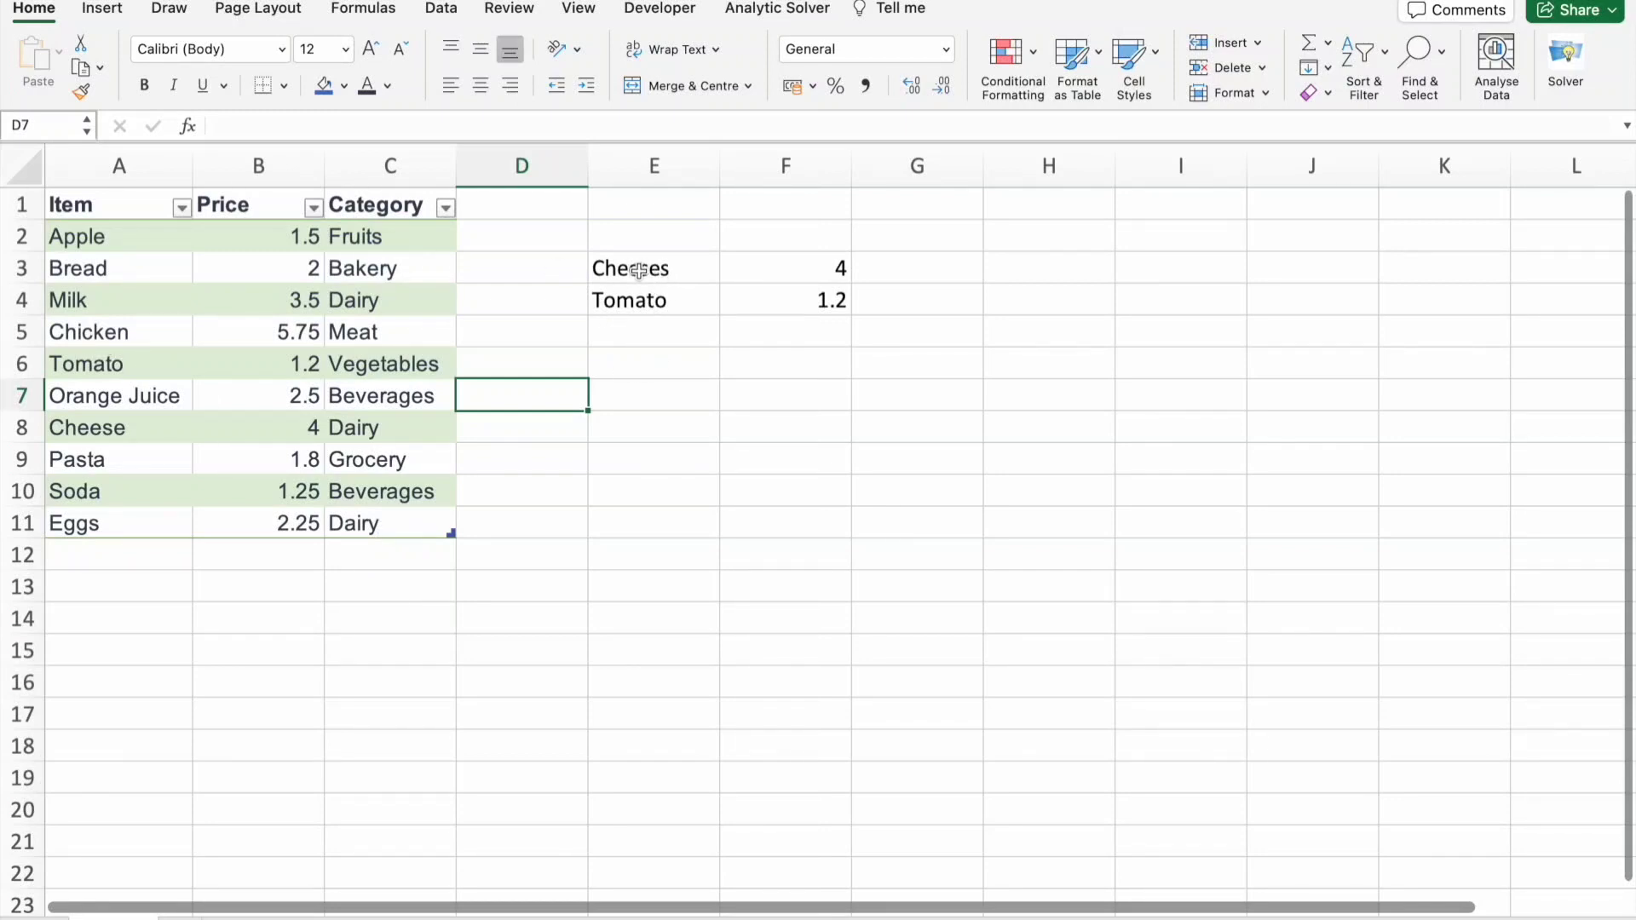
{"action": "left_click", "coordinate": [639, 271]}
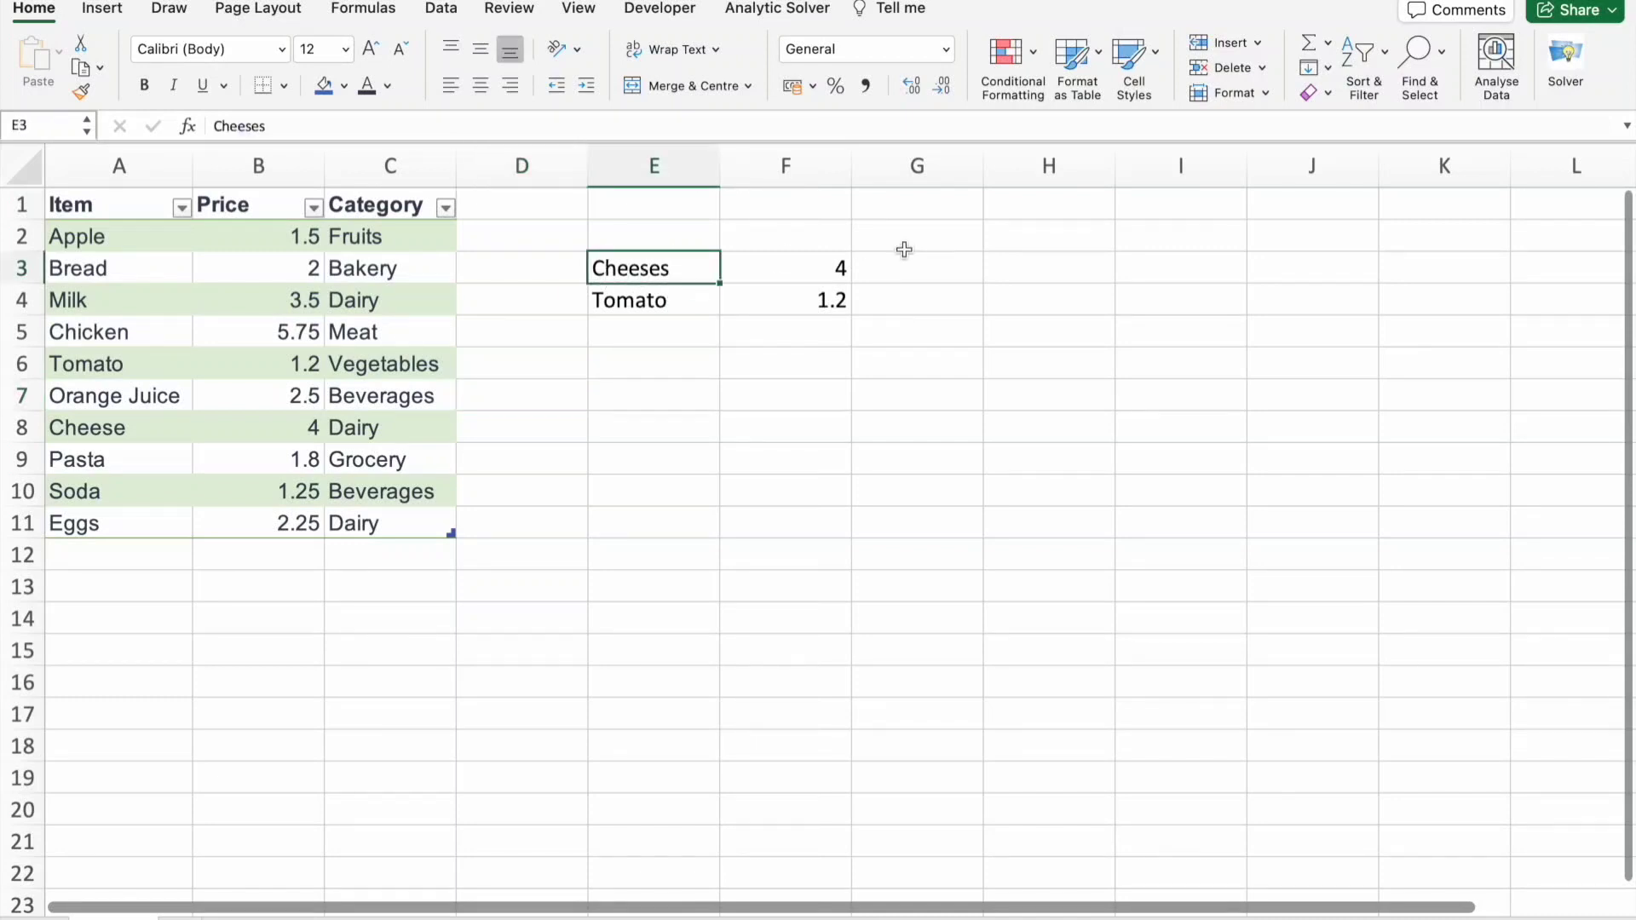
{"action": "left_click", "coordinate": [811, 272]}
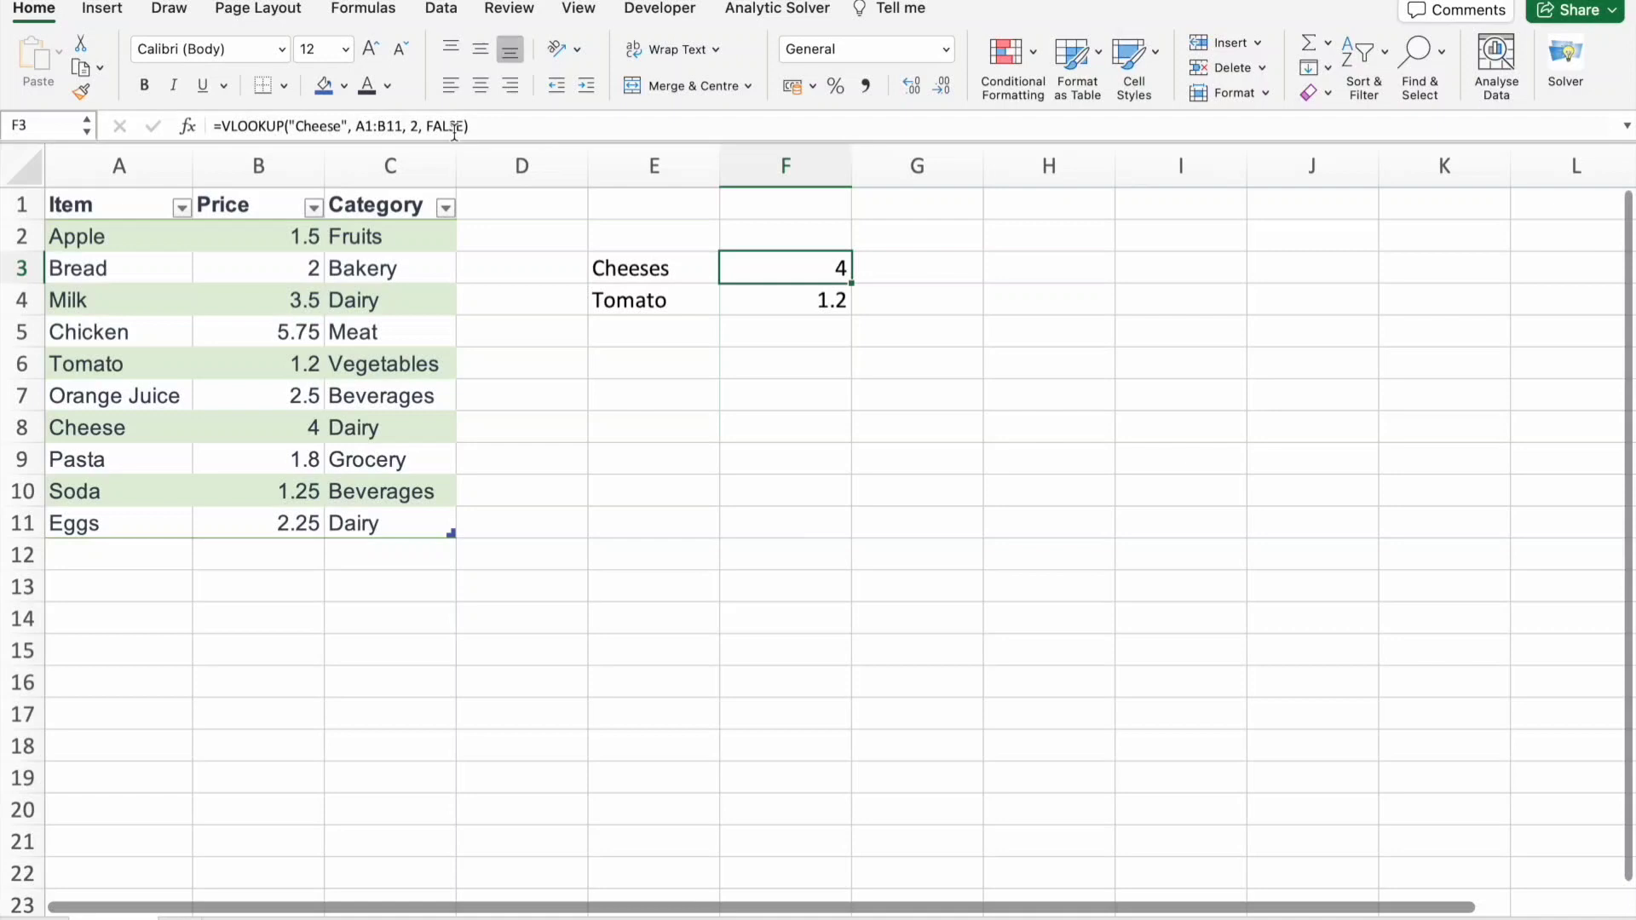
Review the Cheeses VLOOKUP formula in F3 and commit it unchanged.
{"action": "left_click", "coordinate": [483, 128]}
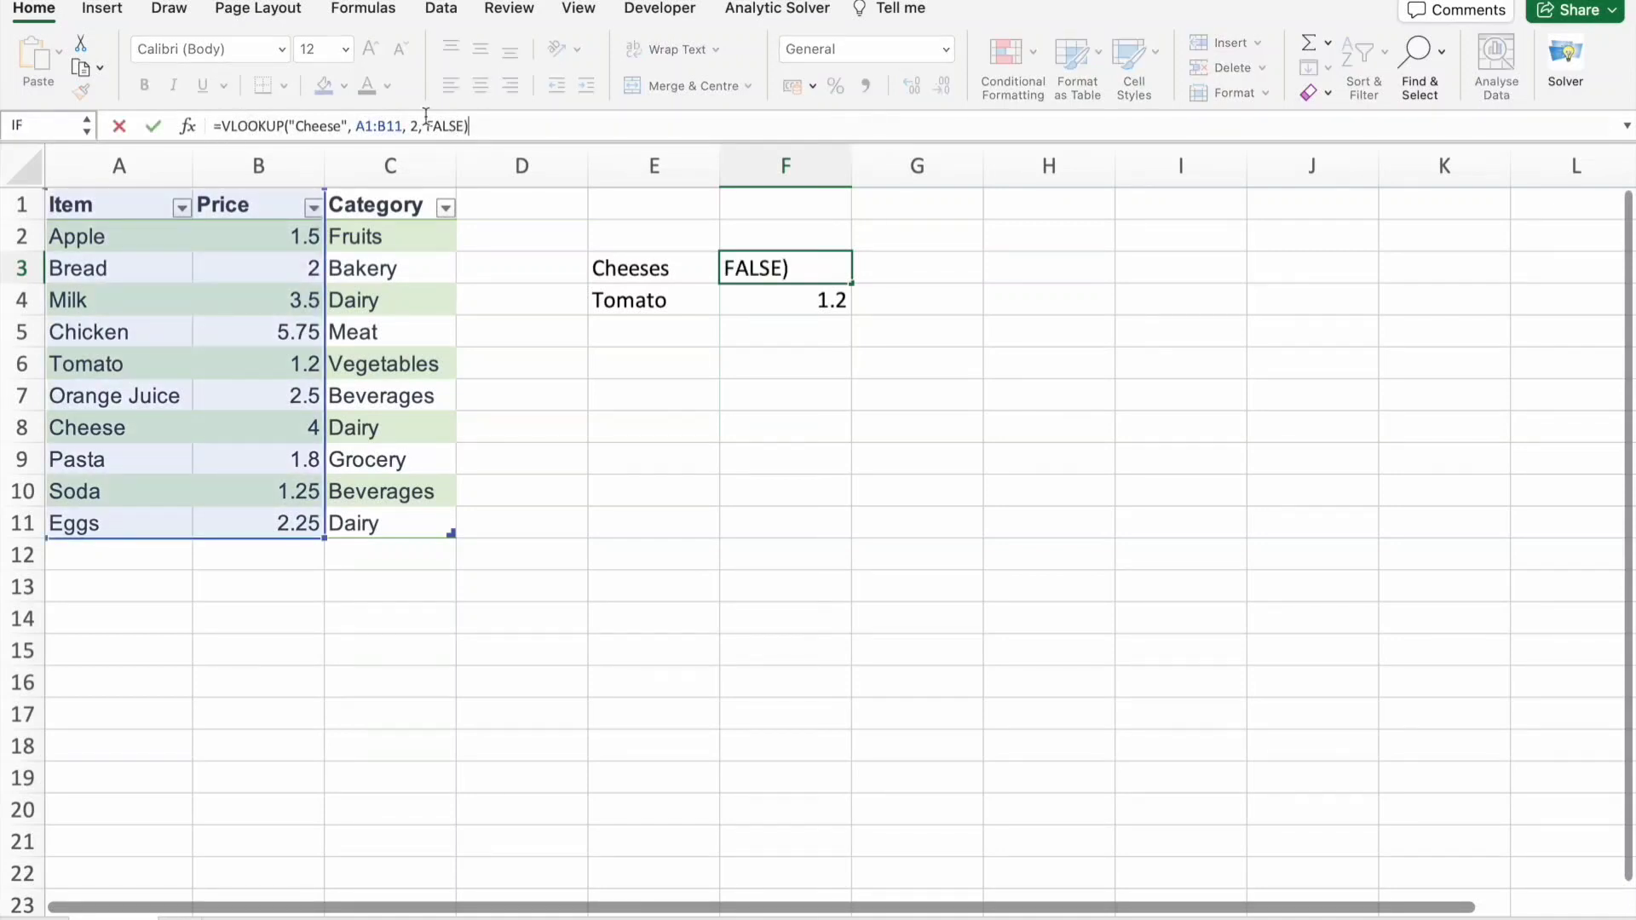
{"action": "double_click", "coordinate": [310, 127]}
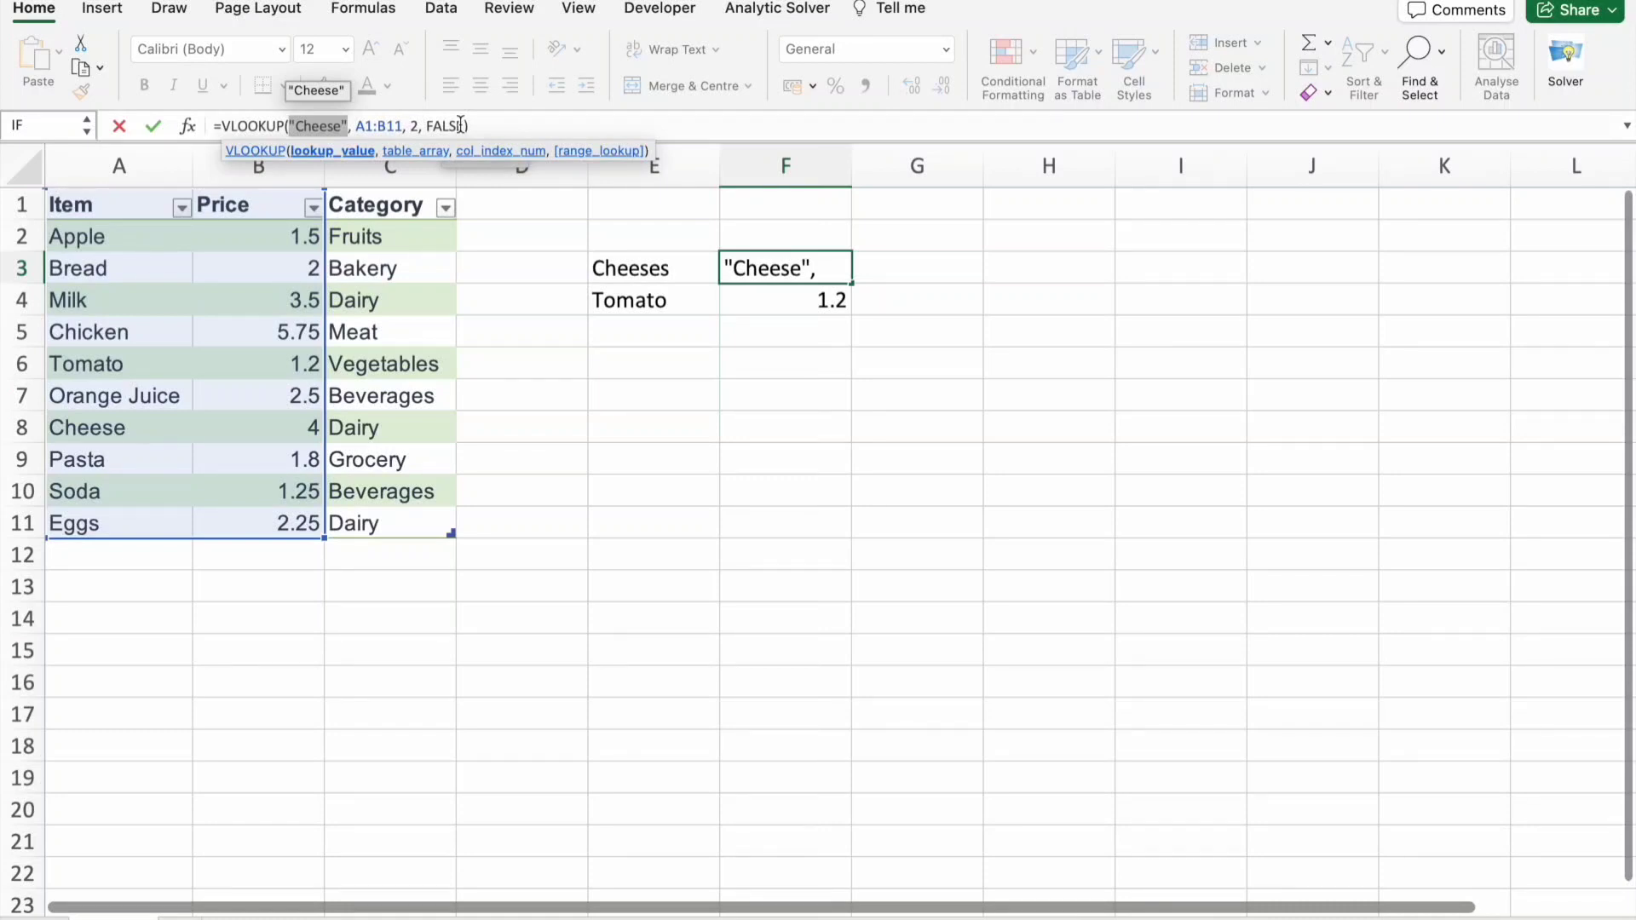
{"action": "left_click", "coordinate": [568, 126]}
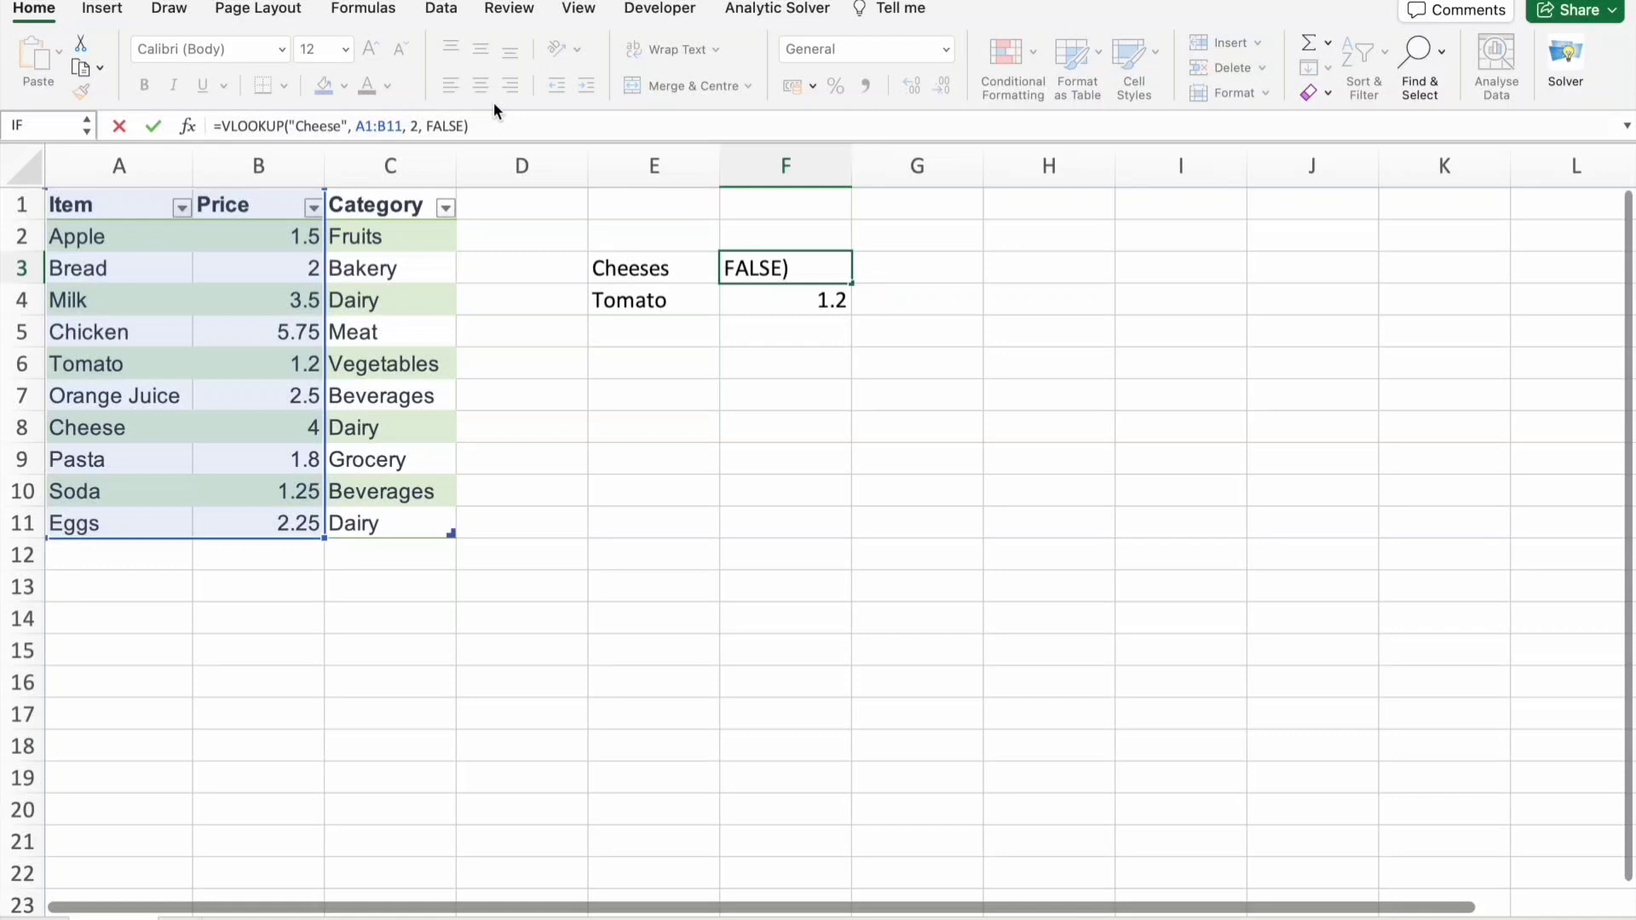
{"action": "key", "text": "Return"}
{"action": "left_click", "coordinate": [788, 268]}
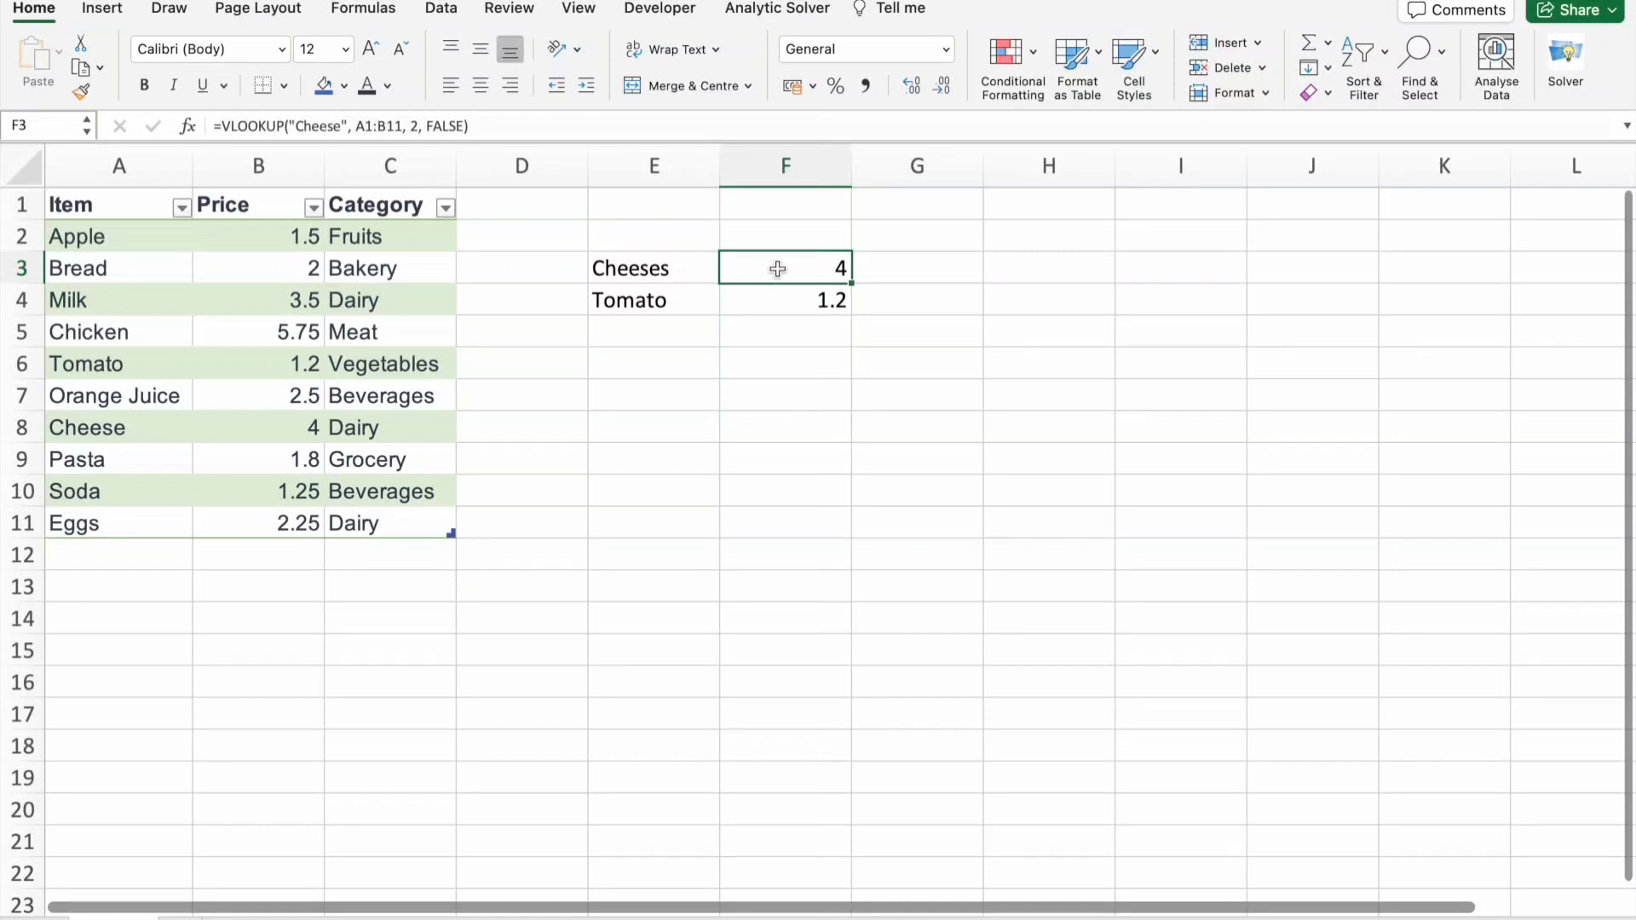
Trace precedents for the Cheeses (F3) and Tomato (F4) results, then remove all arrows.
{"action": "left_click", "coordinate": [385, 10]}
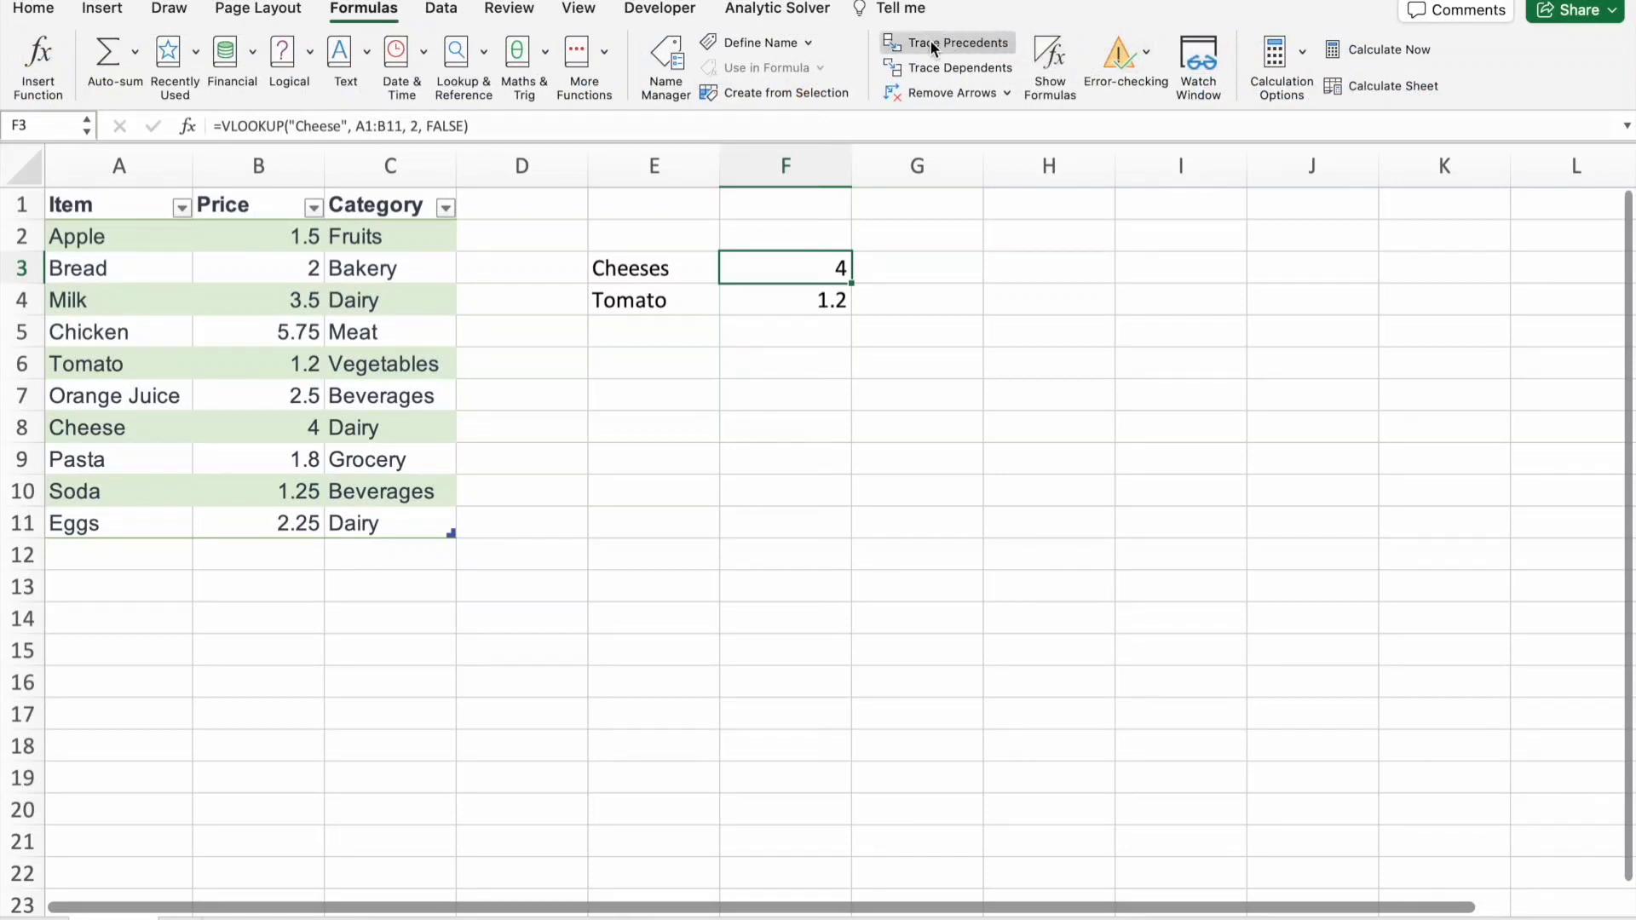
{"action": "left_click", "coordinate": [965, 44]}
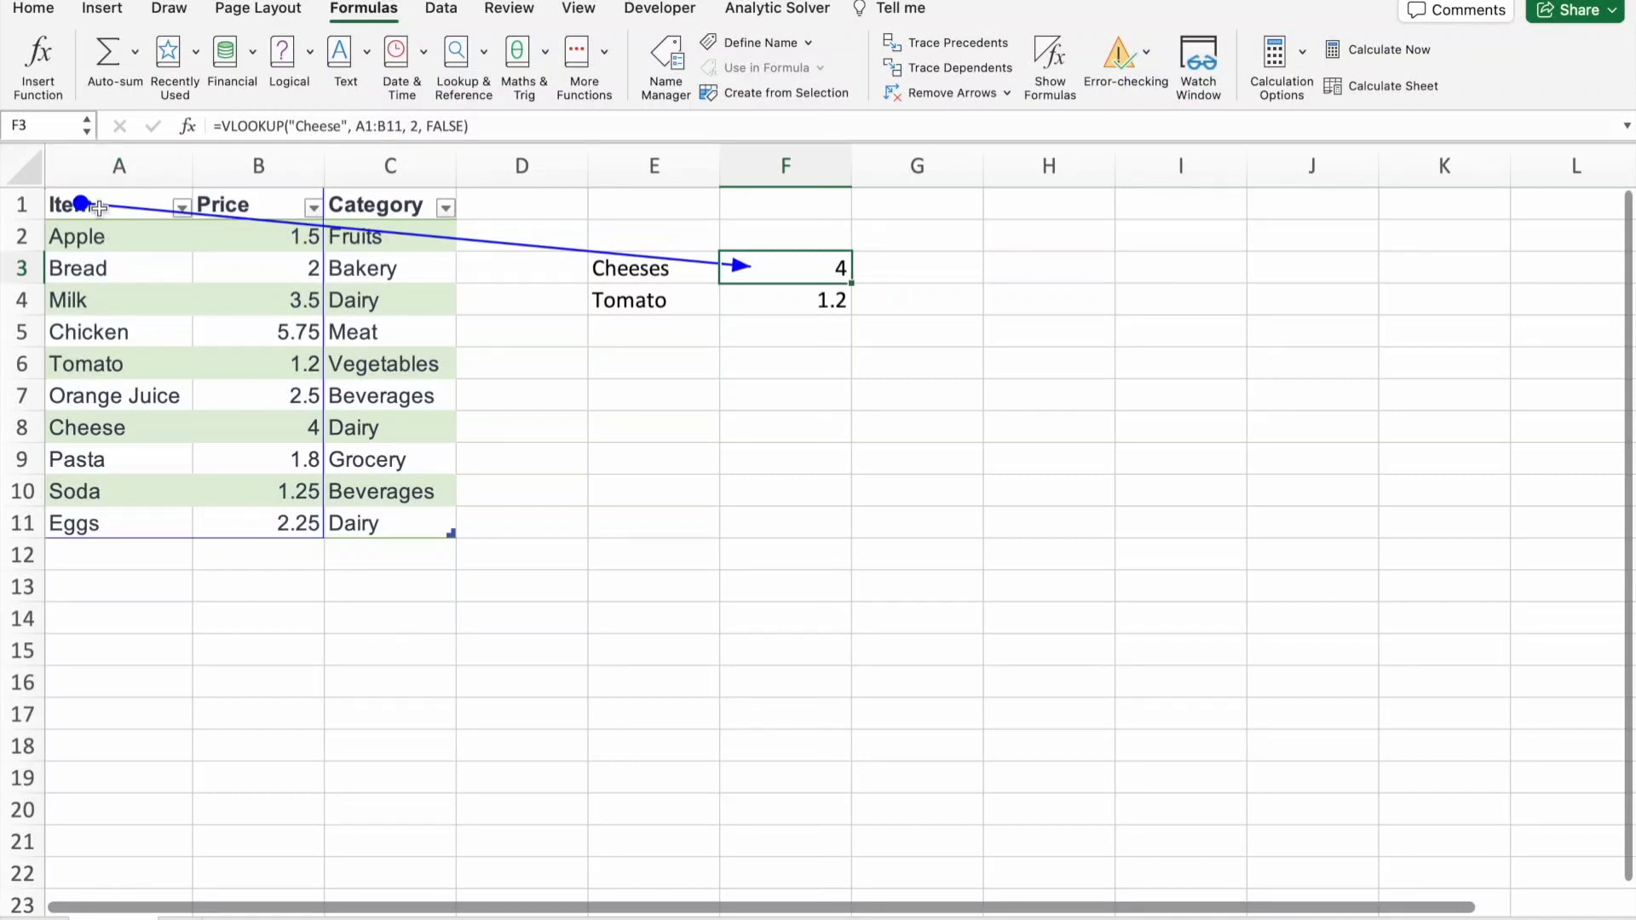
{"action": "left_click", "coordinate": [777, 304]}
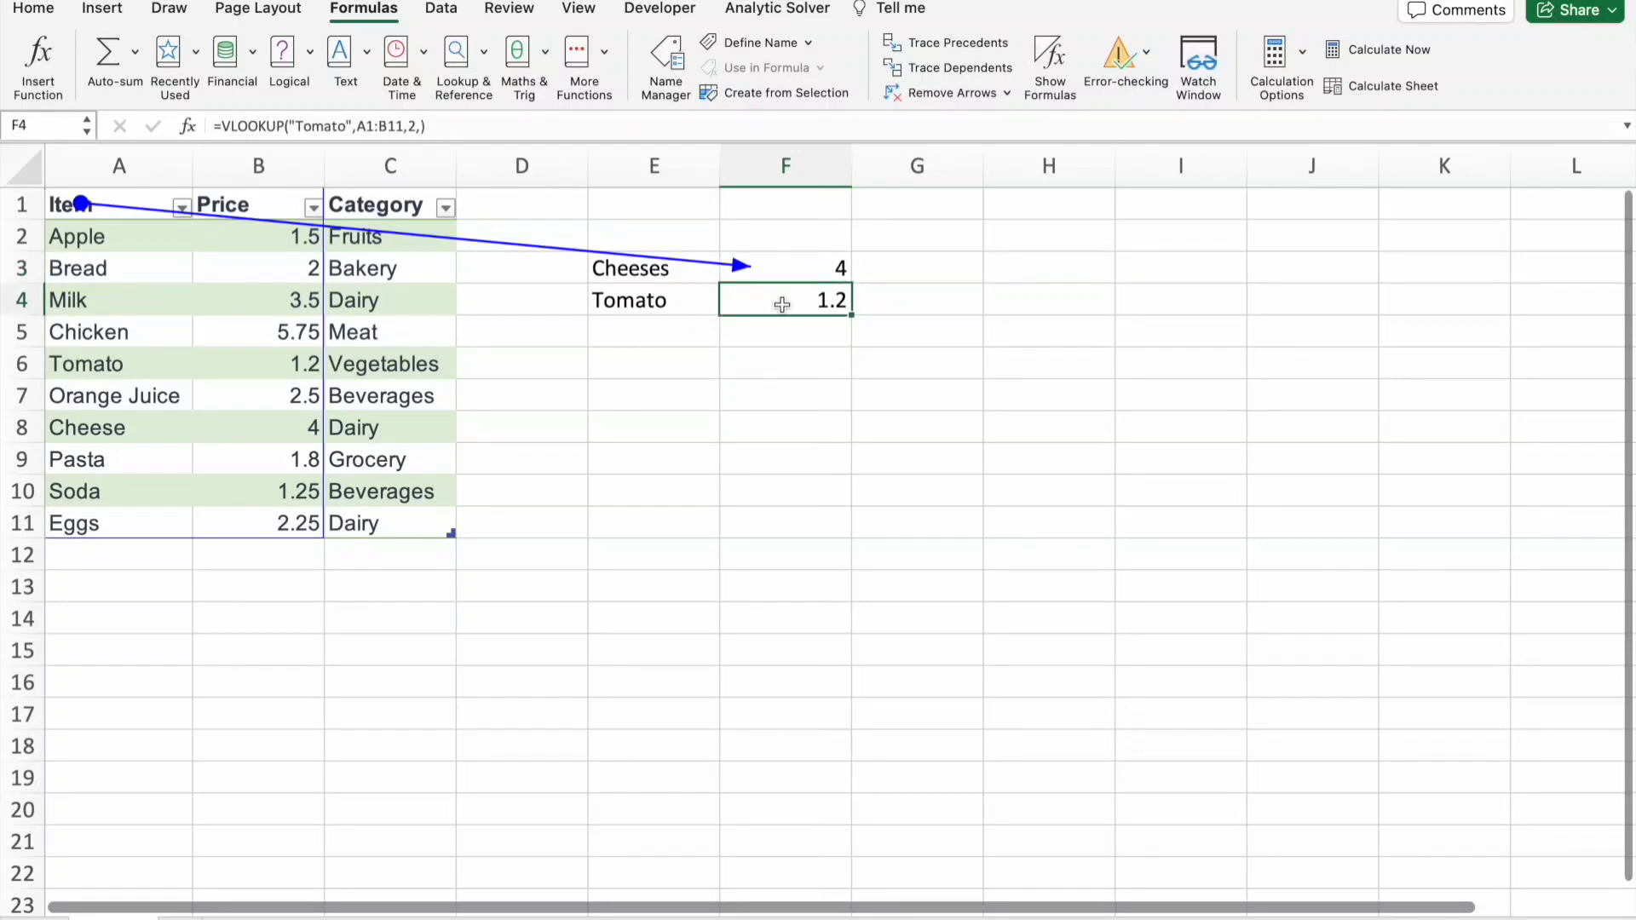
{"action": "left_click", "coordinate": [935, 50]}
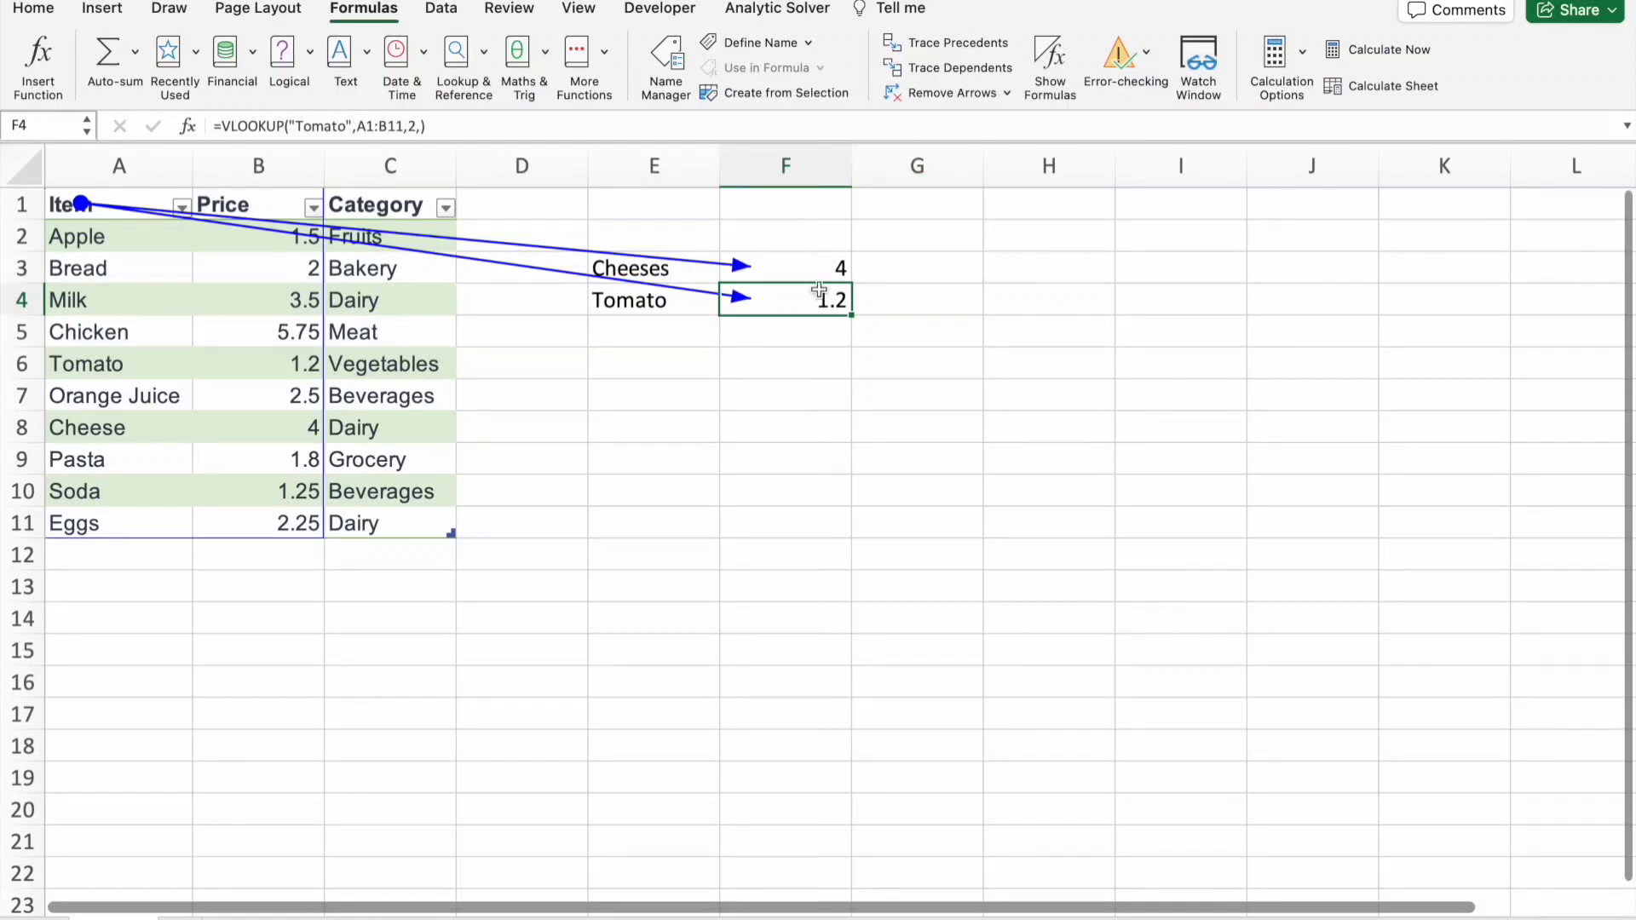
{"action": "left_click", "coordinate": [922, 95]}
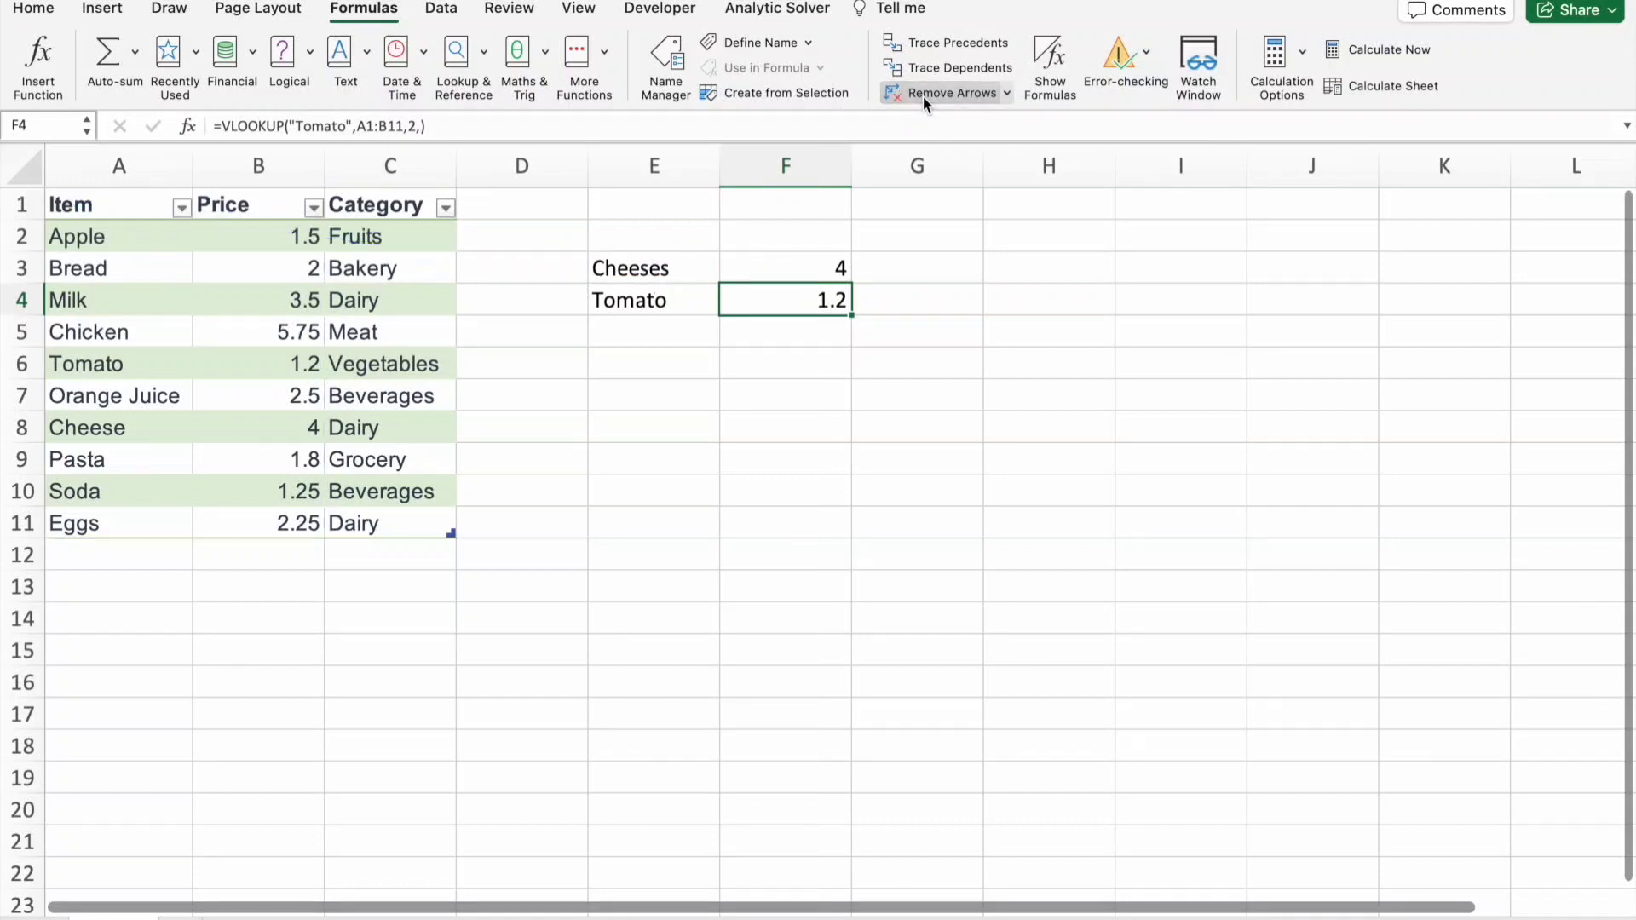
{"action": "left_click", "coordinate": [749, 264]}
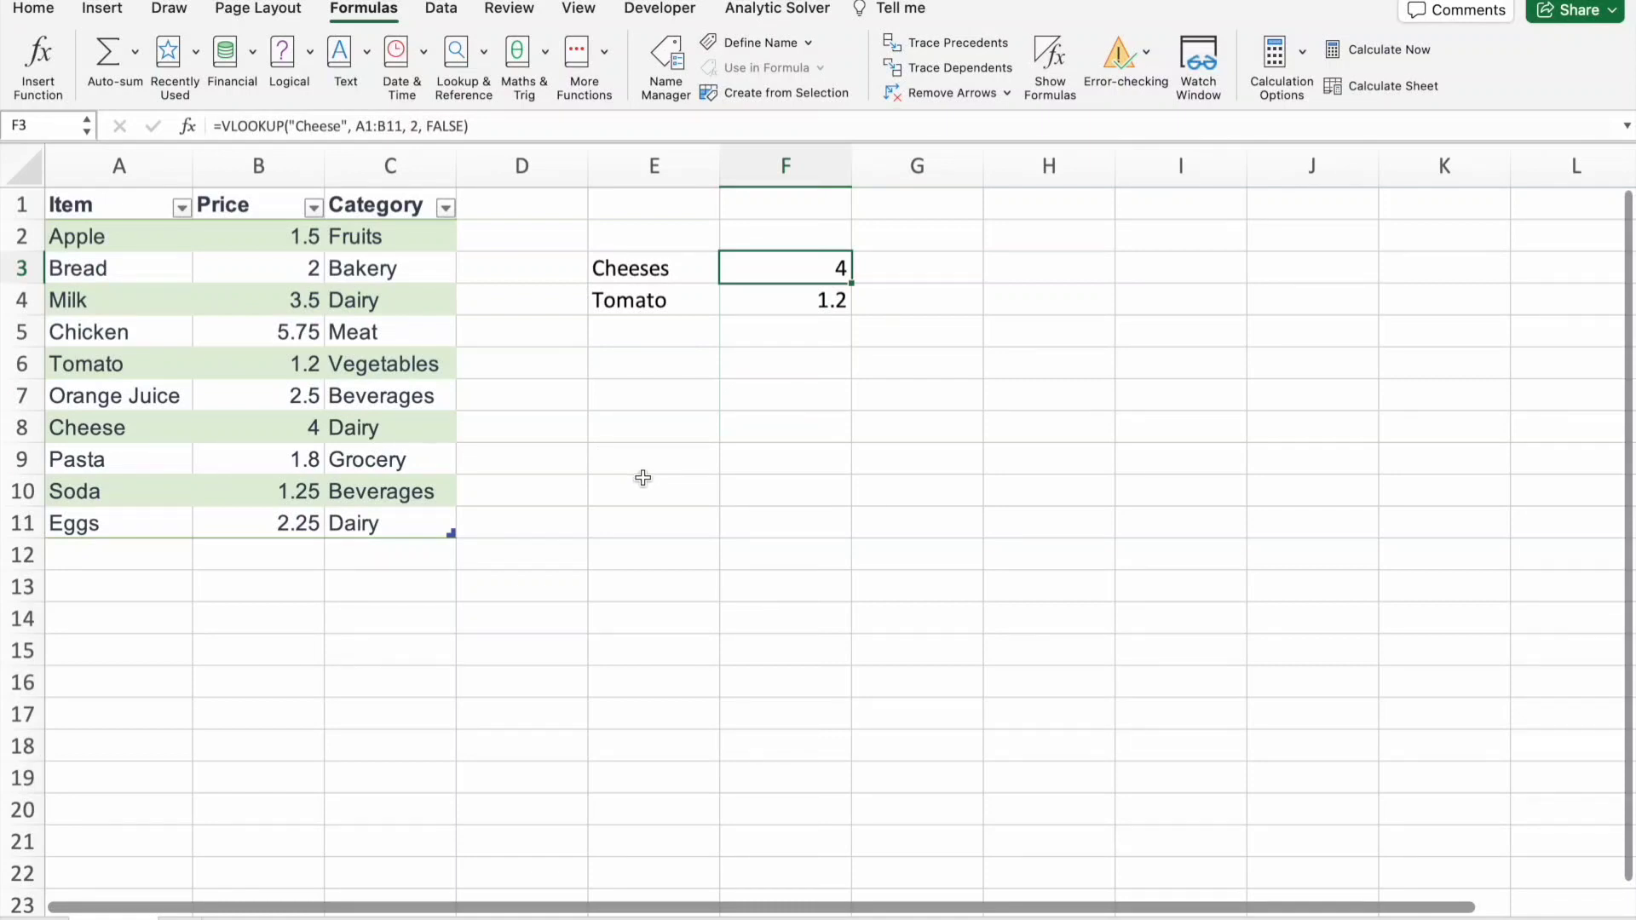
Enter =SUM(B2:B11) in B12 to total the prices as 25.75.
{"action": "left_click", "coordinate": [286, 560]}
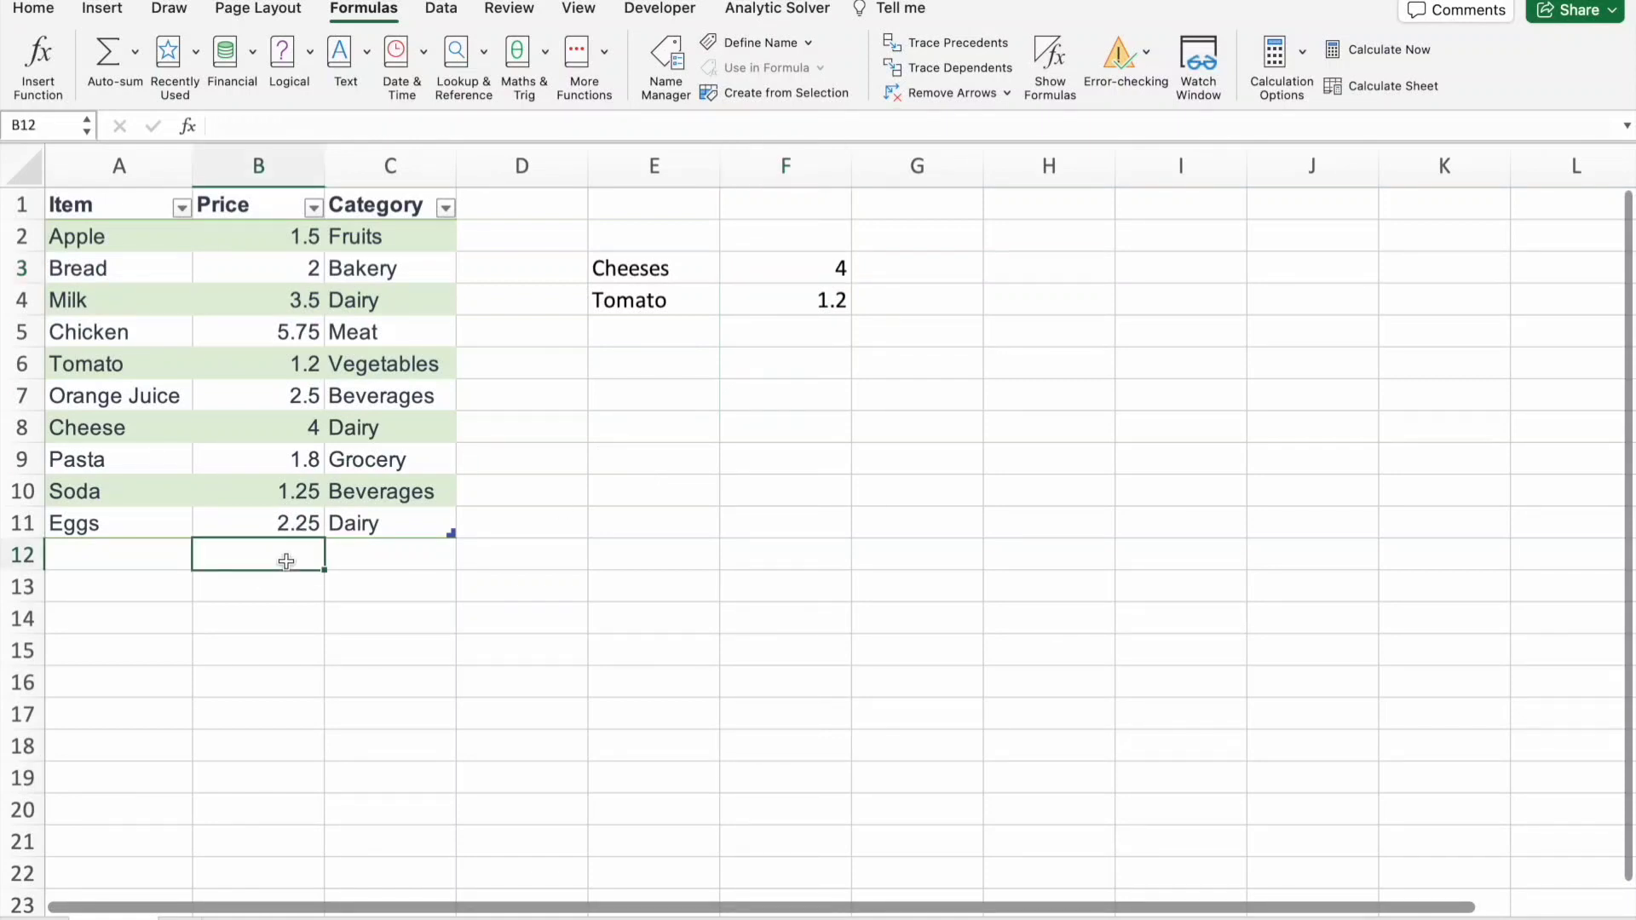
{"action": "type", "text": "=S"}
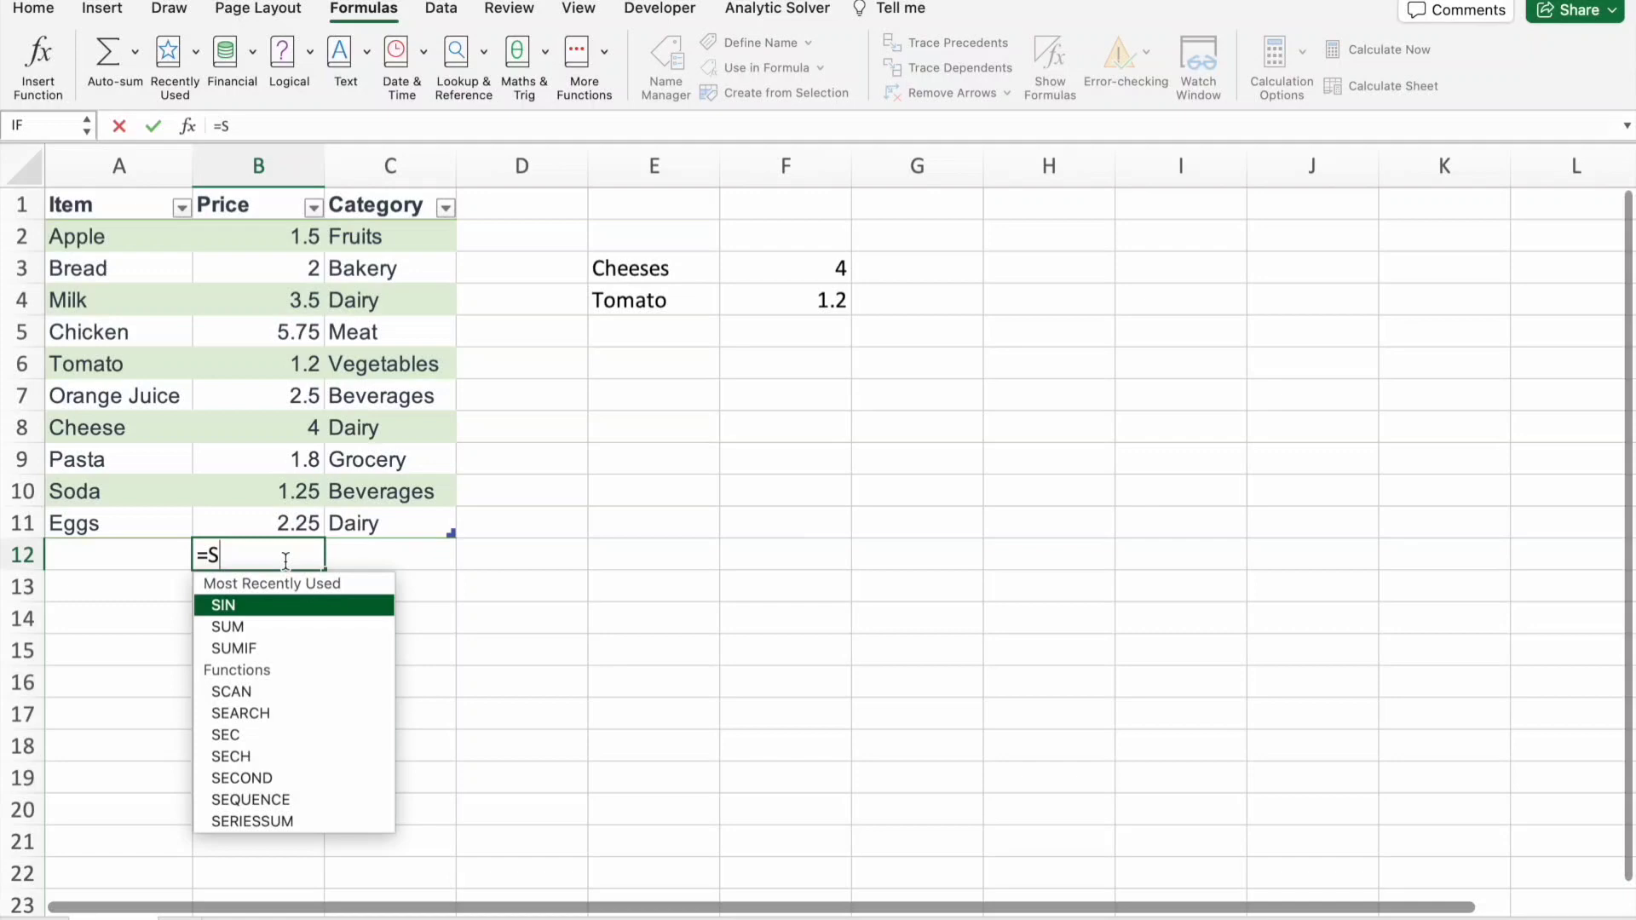
{"action": "type", "text": "um("}
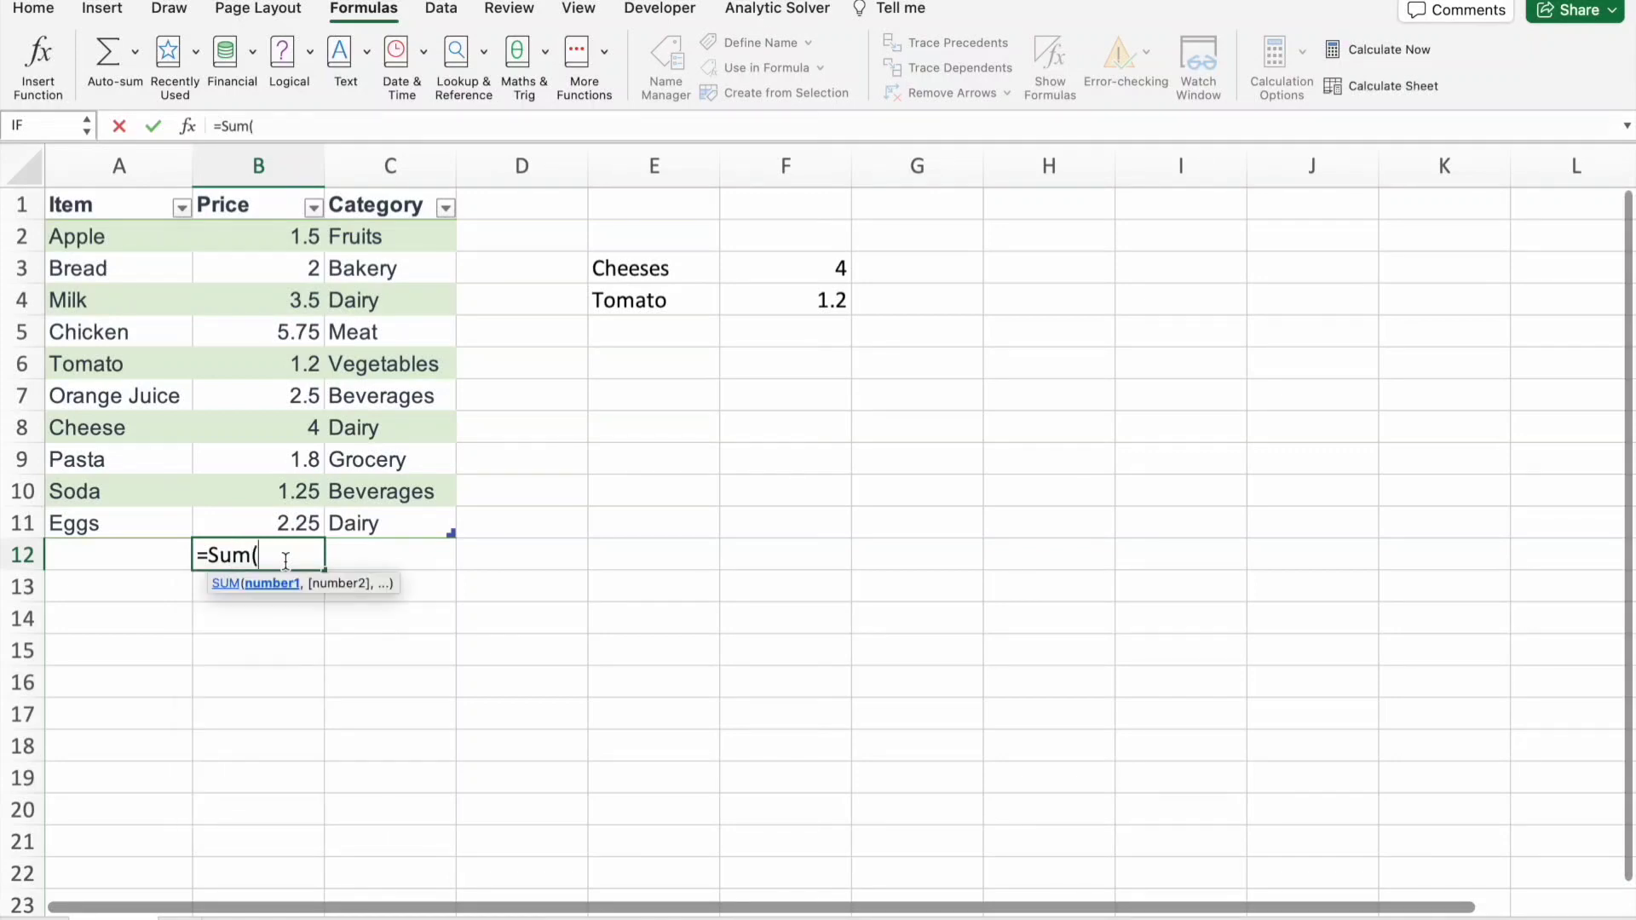
{"action": "left_click", "coordinate": [303, 252]}
{"action": "left_click_drag", "start_coordinate": [303, 251], "coordinate": [319, 517]}
{"action": "key", "text": "Return"}
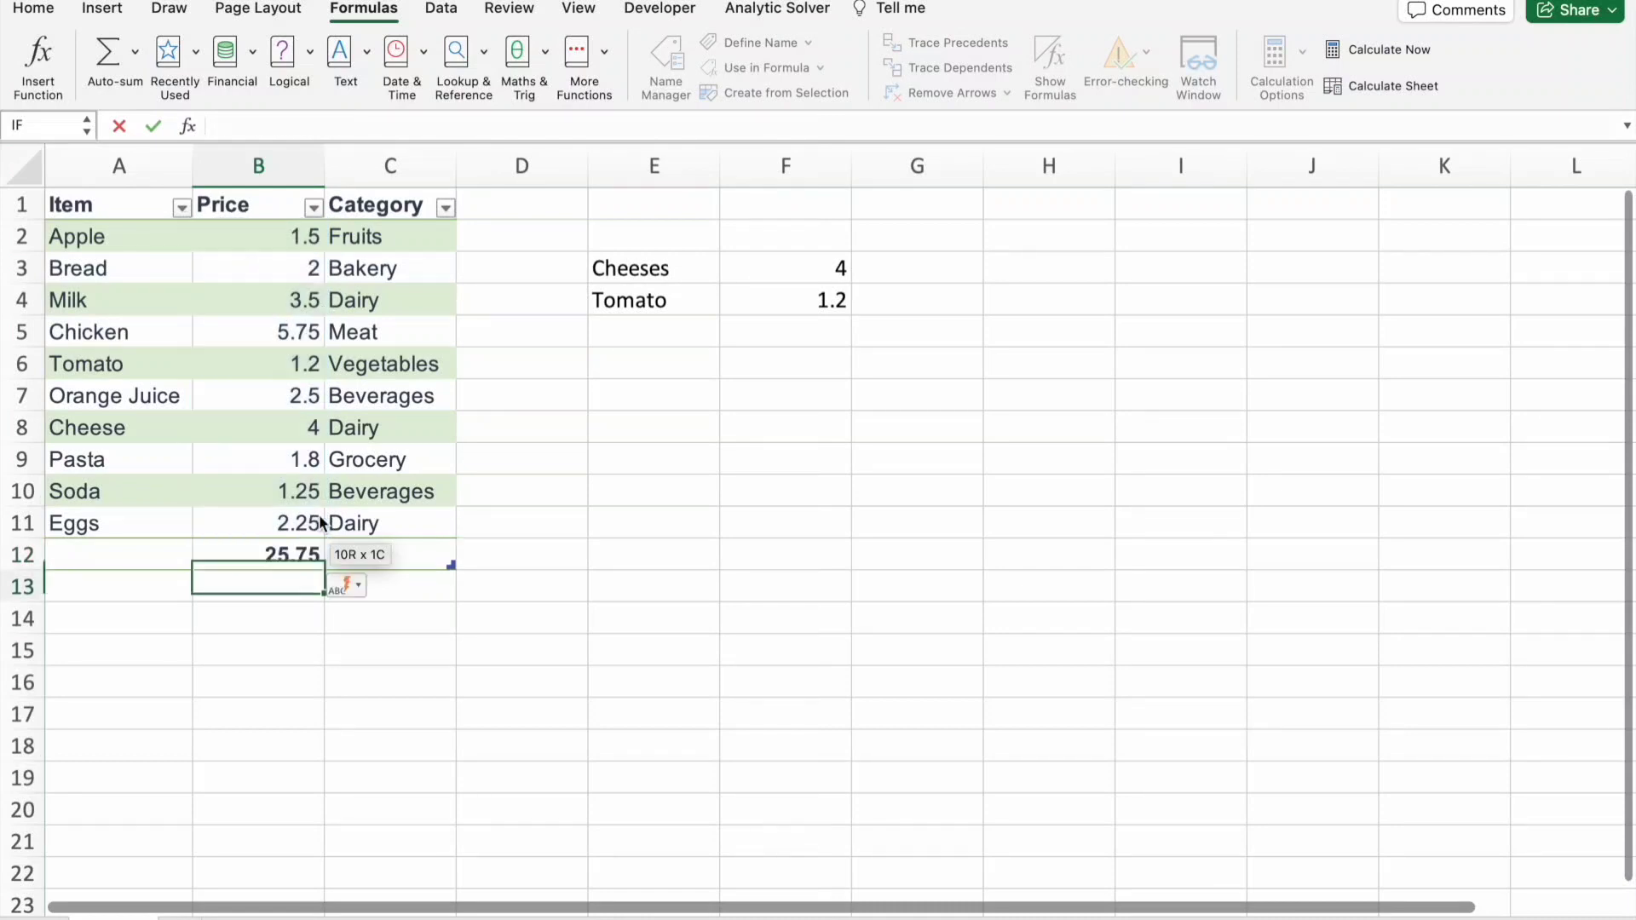
Trace the precedents of the 25.75 total in B12, then remove the arrow.
{"action": "left_click", "coordinate": [305, 555]}
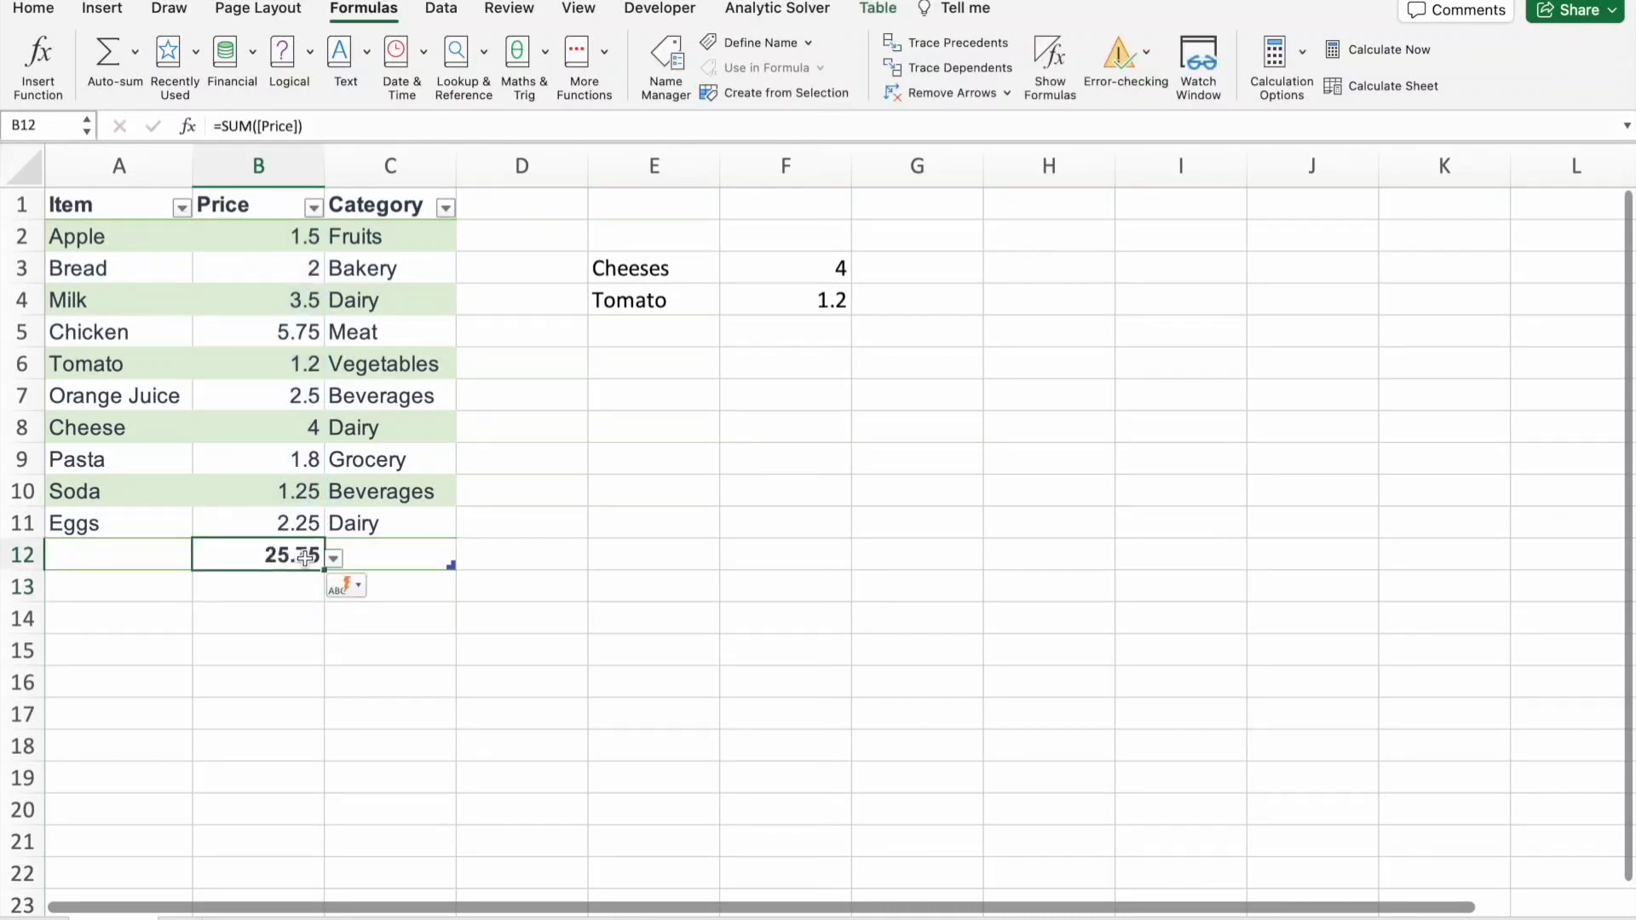
{"action": "left_click", "coordinate": [937, 42]}
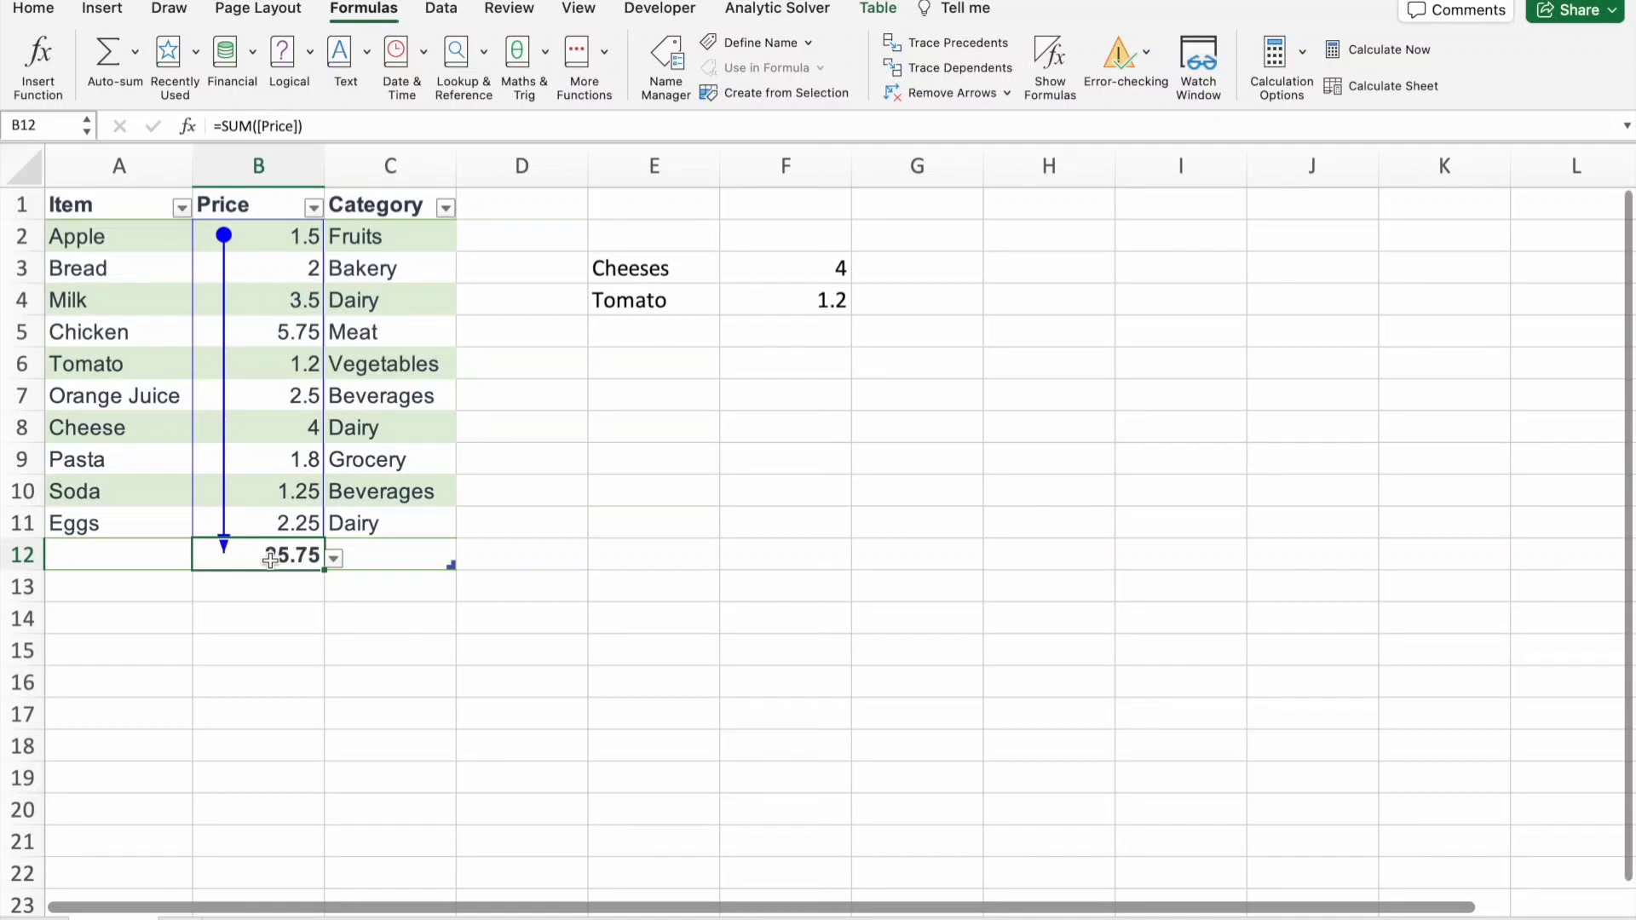
{"action": "left_click", "coordinate": [915, 94]}
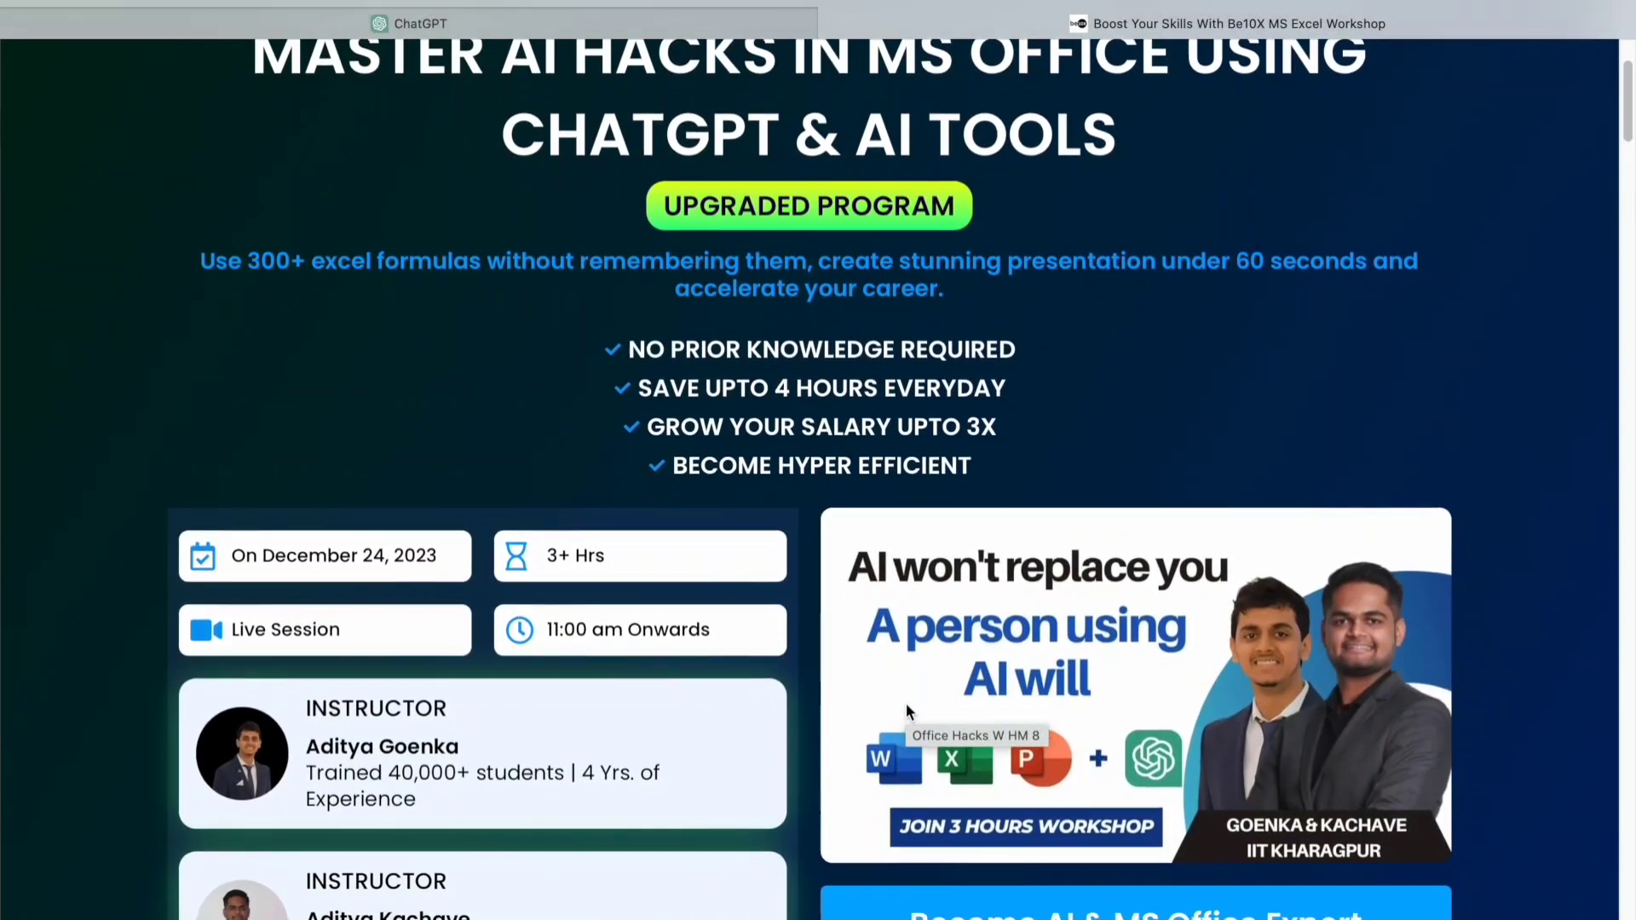
{"action": "scroll", "coordinate": [907, 704], "scroll_direction": "down", "scroll_amount": 3}
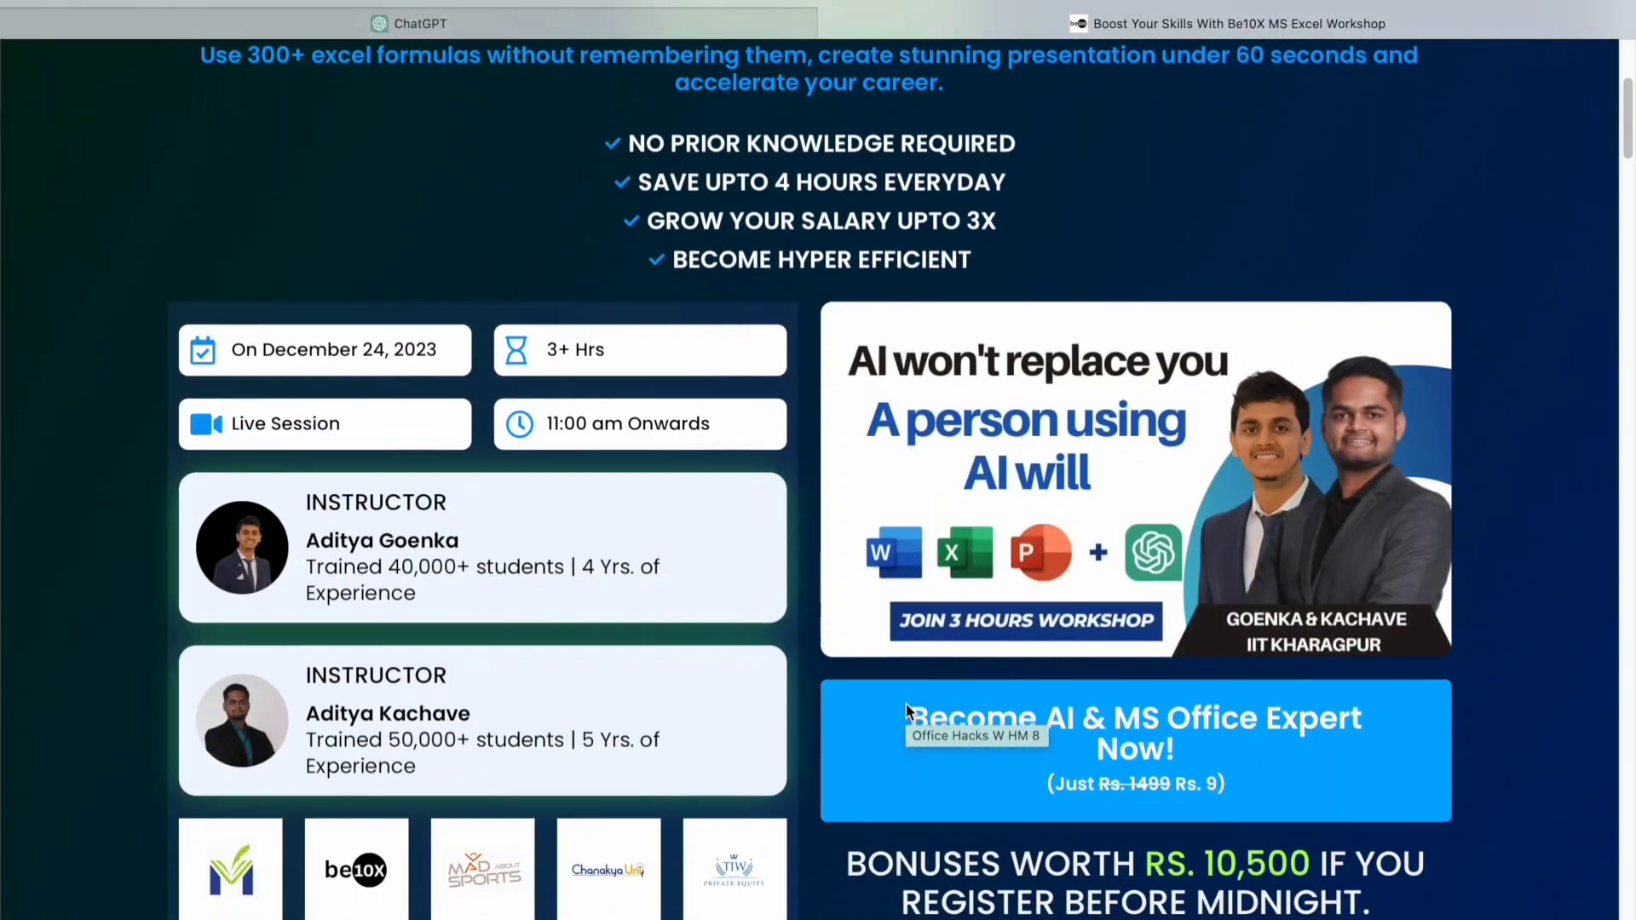
{"action": "scroll", "coordinate": [907, 706], "scroll_direction": "down", "scroll_amount": 5}
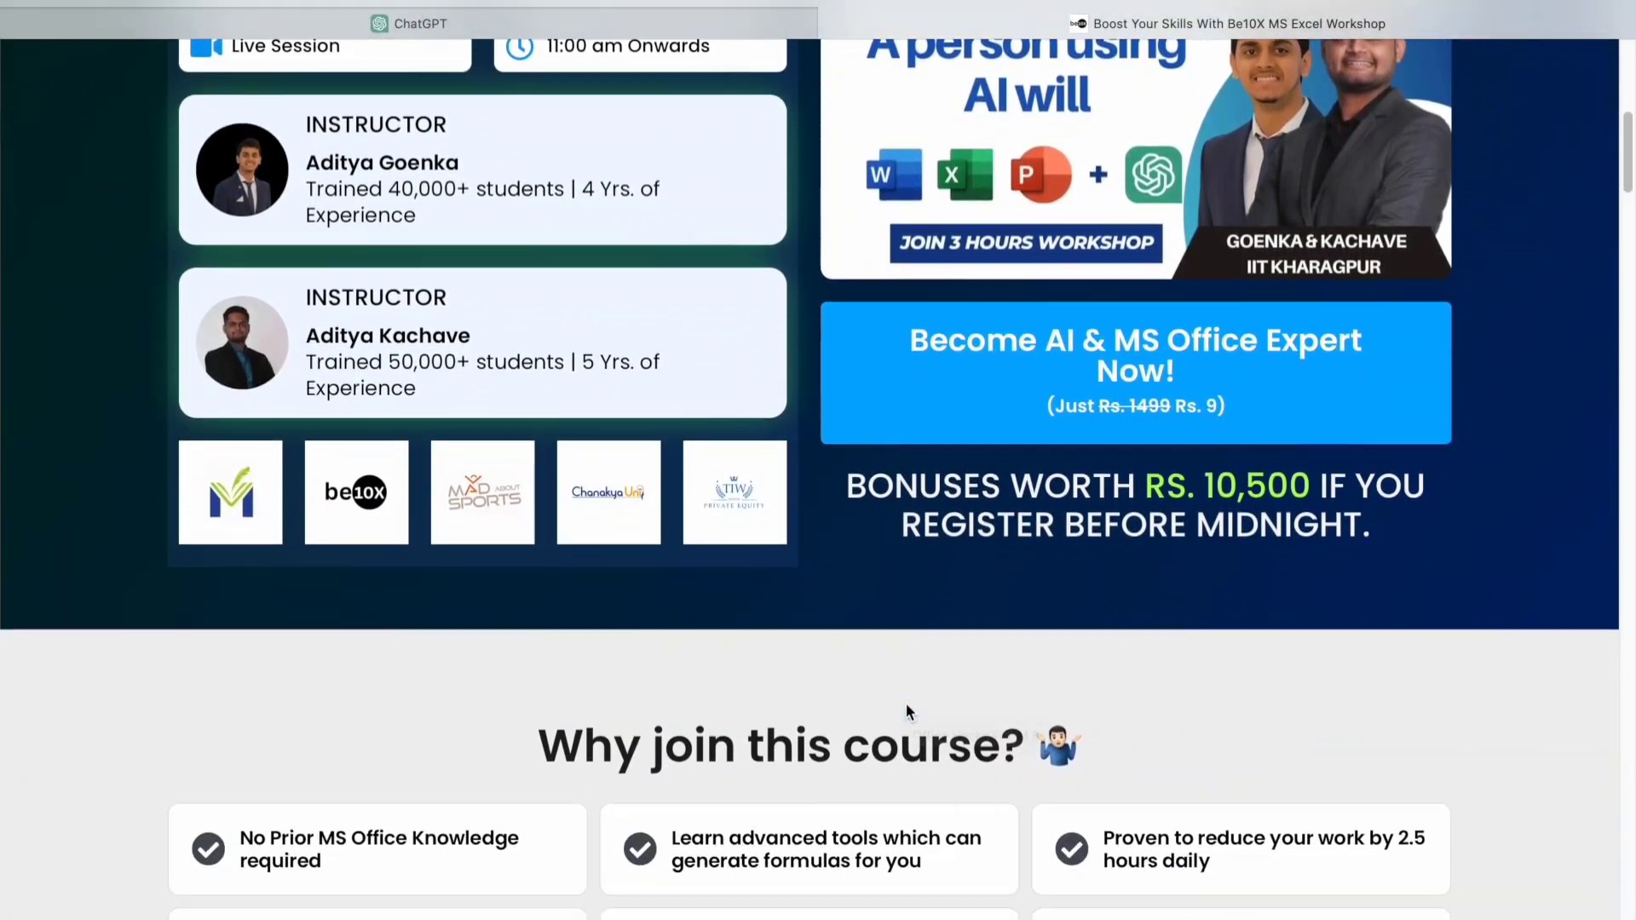
{"action": "scroll", "coordinate": [906, 703], "scroll_direction": "down", "scroll_amount": 6}
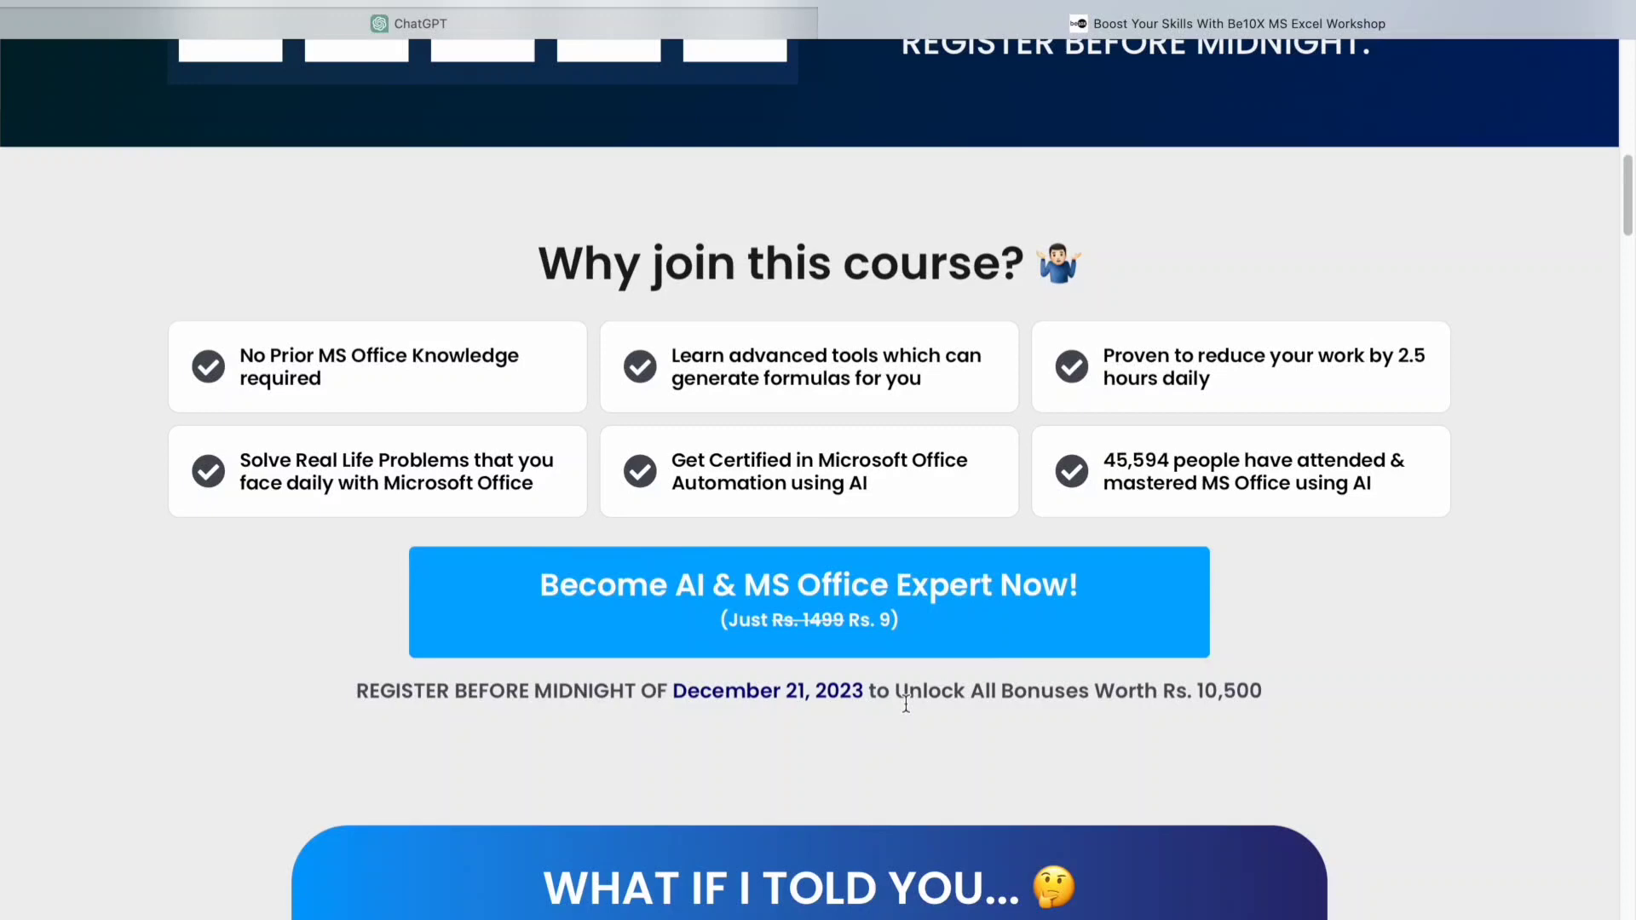
{"action": "scroll", "coordinate": [907, 703], "scroll_direction": "down", "scroll_amount": 5}
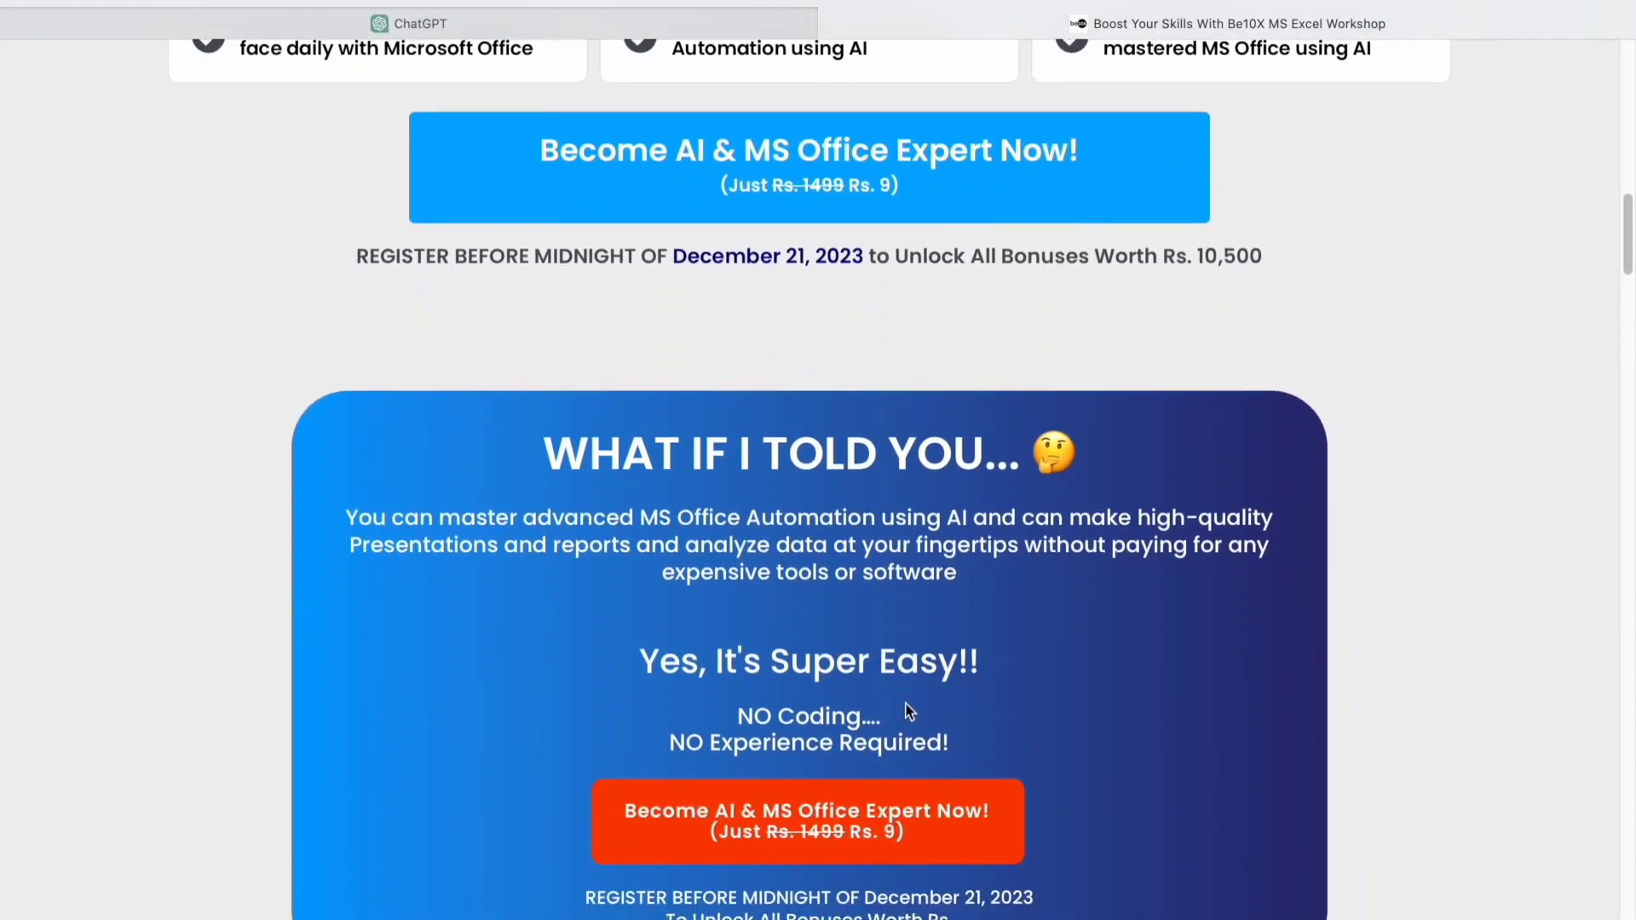
{"action": "scroll", "coordinate": [909, 710], "scroll_direction": "down", "scroll_amount": 8}
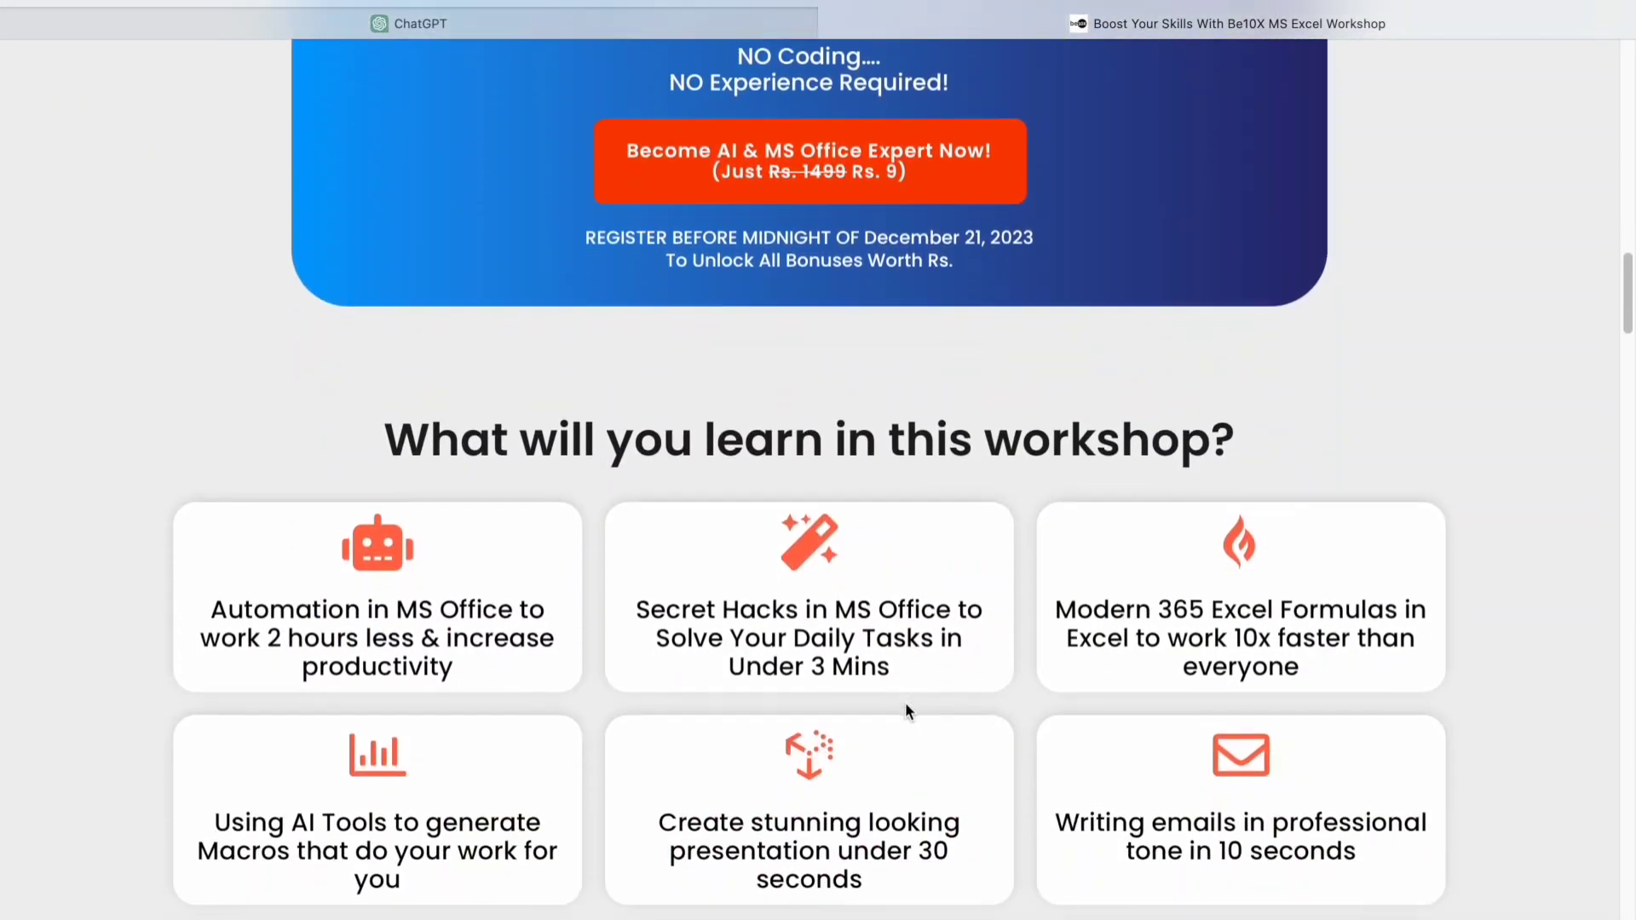
{"action": "scroll", "coordinate": [907, 707], "scroll_direction": "down", "scroll_amount": 7}
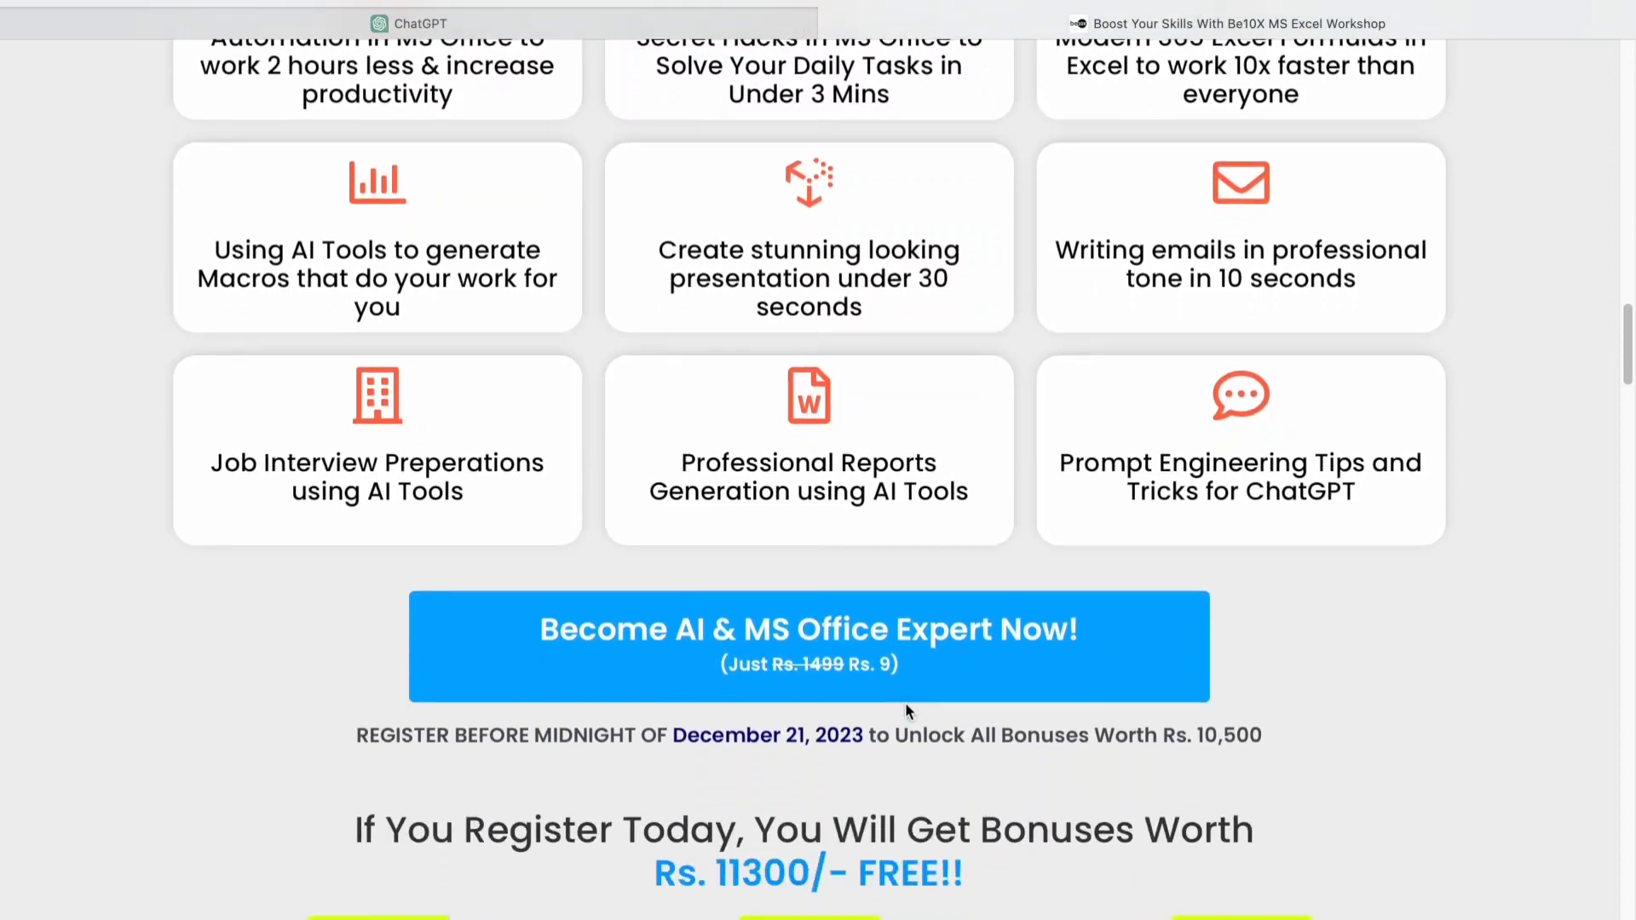
{"action": "scroll", "coordinate": [904, 702], "scroll_direction": "down", "scroll_amount": 1}
{"action": "scroll", "coordinate": [905, 702], "scroll_direction": "down", "scroll_amount": 2}
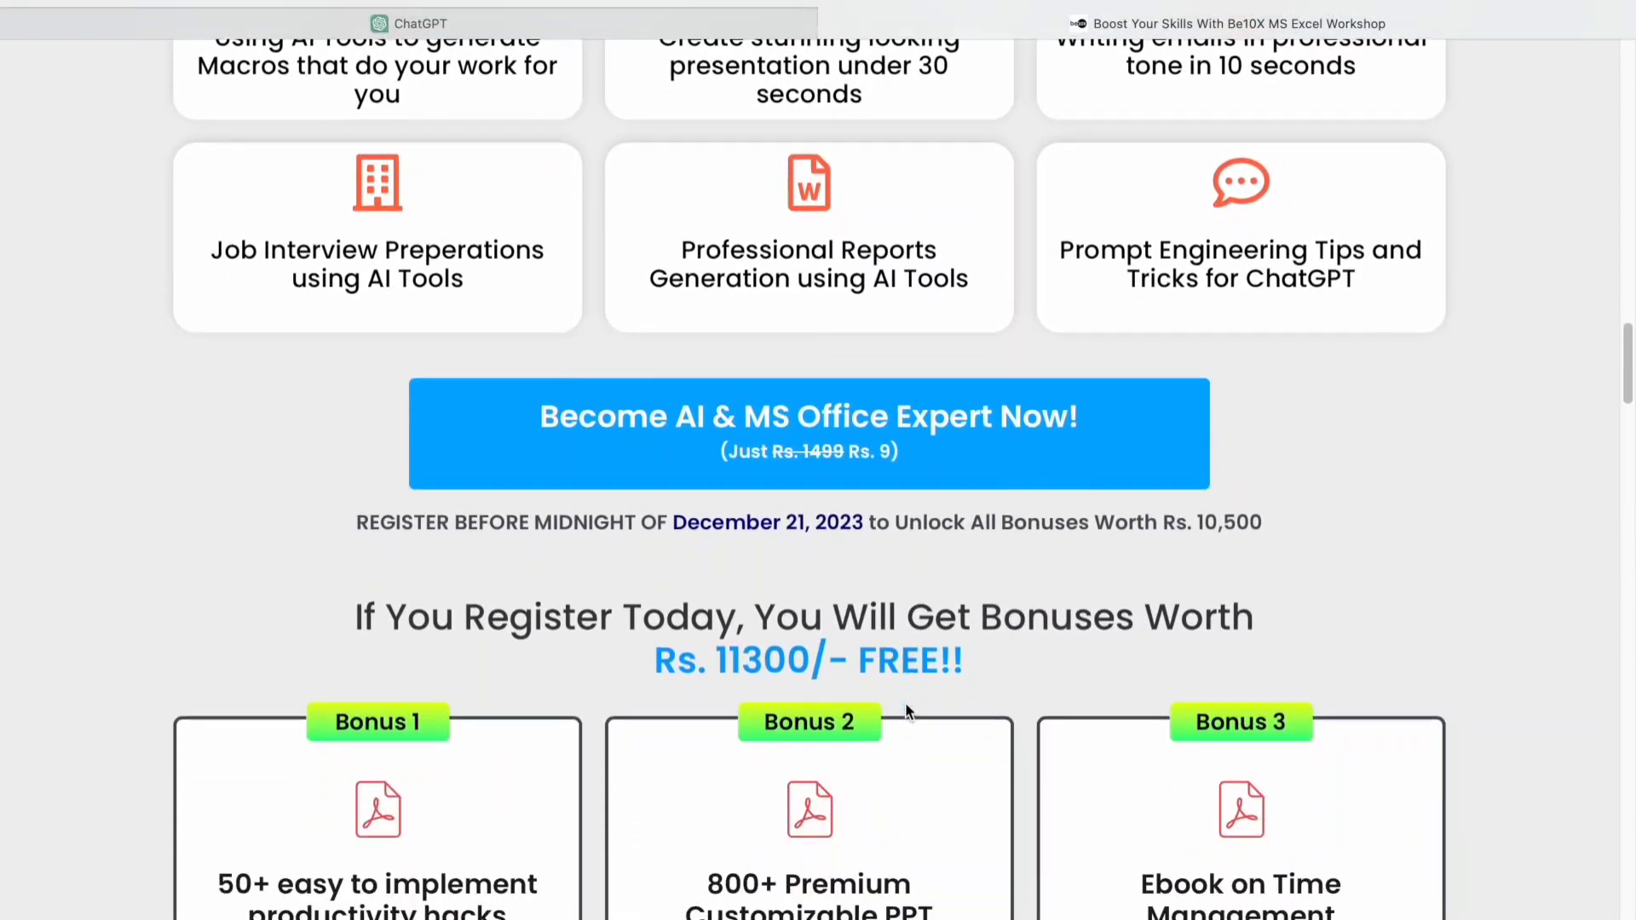
{"action": "scroll", "coordinate": [905, 708], "scroll_direction": "down", "scroll_amount": 4}
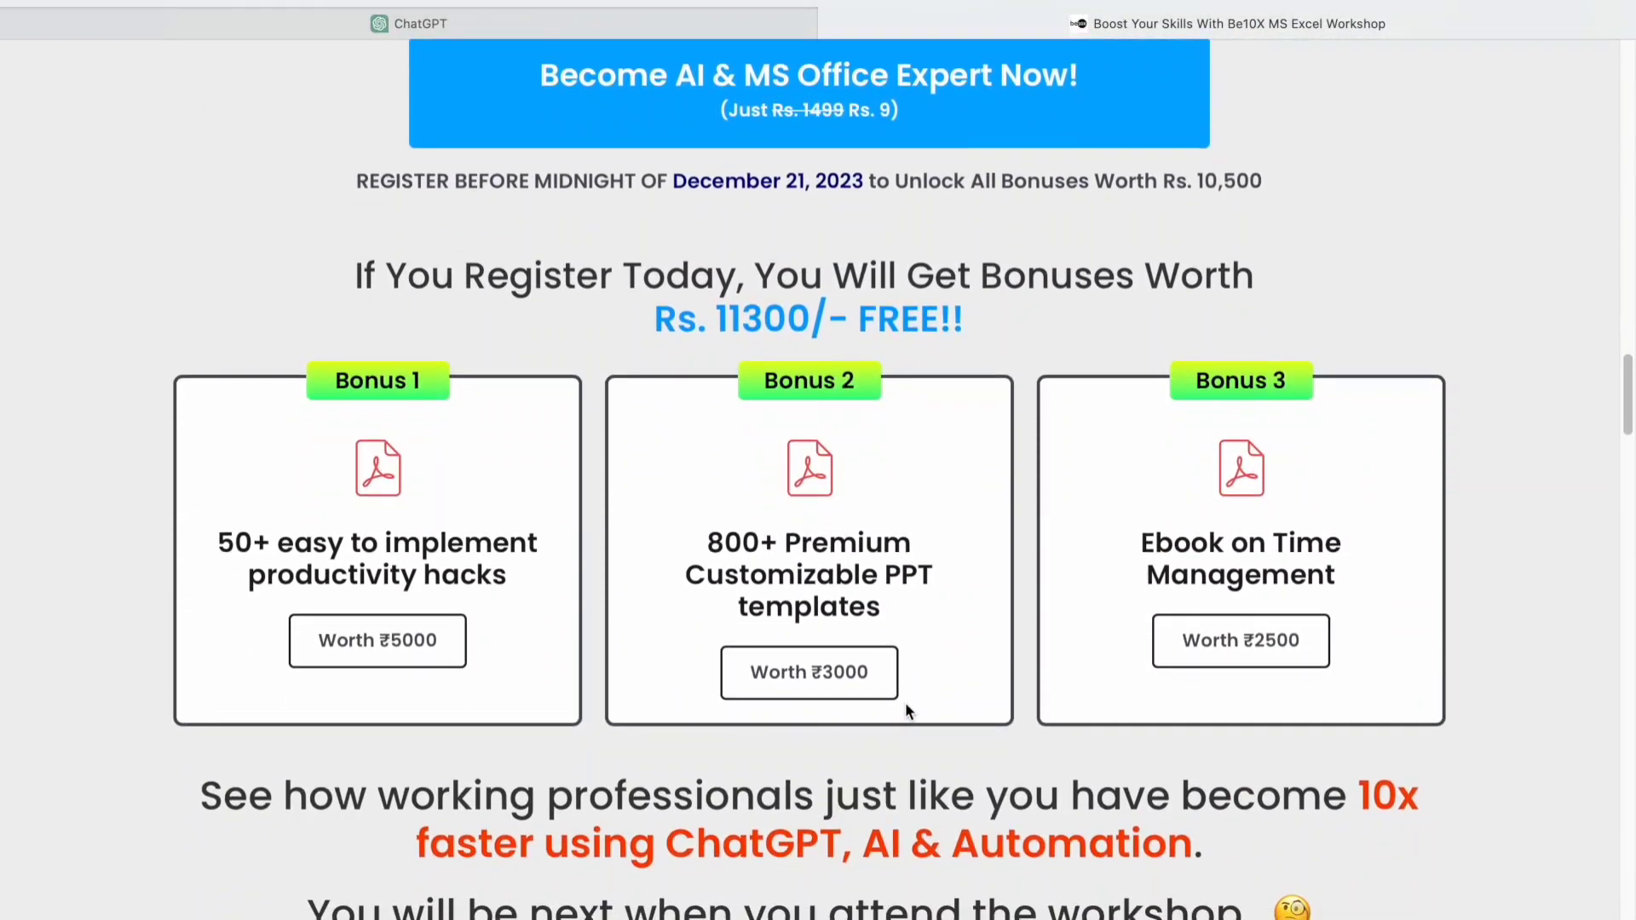
{"action": "scroll", "coordinate": [904, 707], "scroll_direction": "down", "scroll_amount": 3}
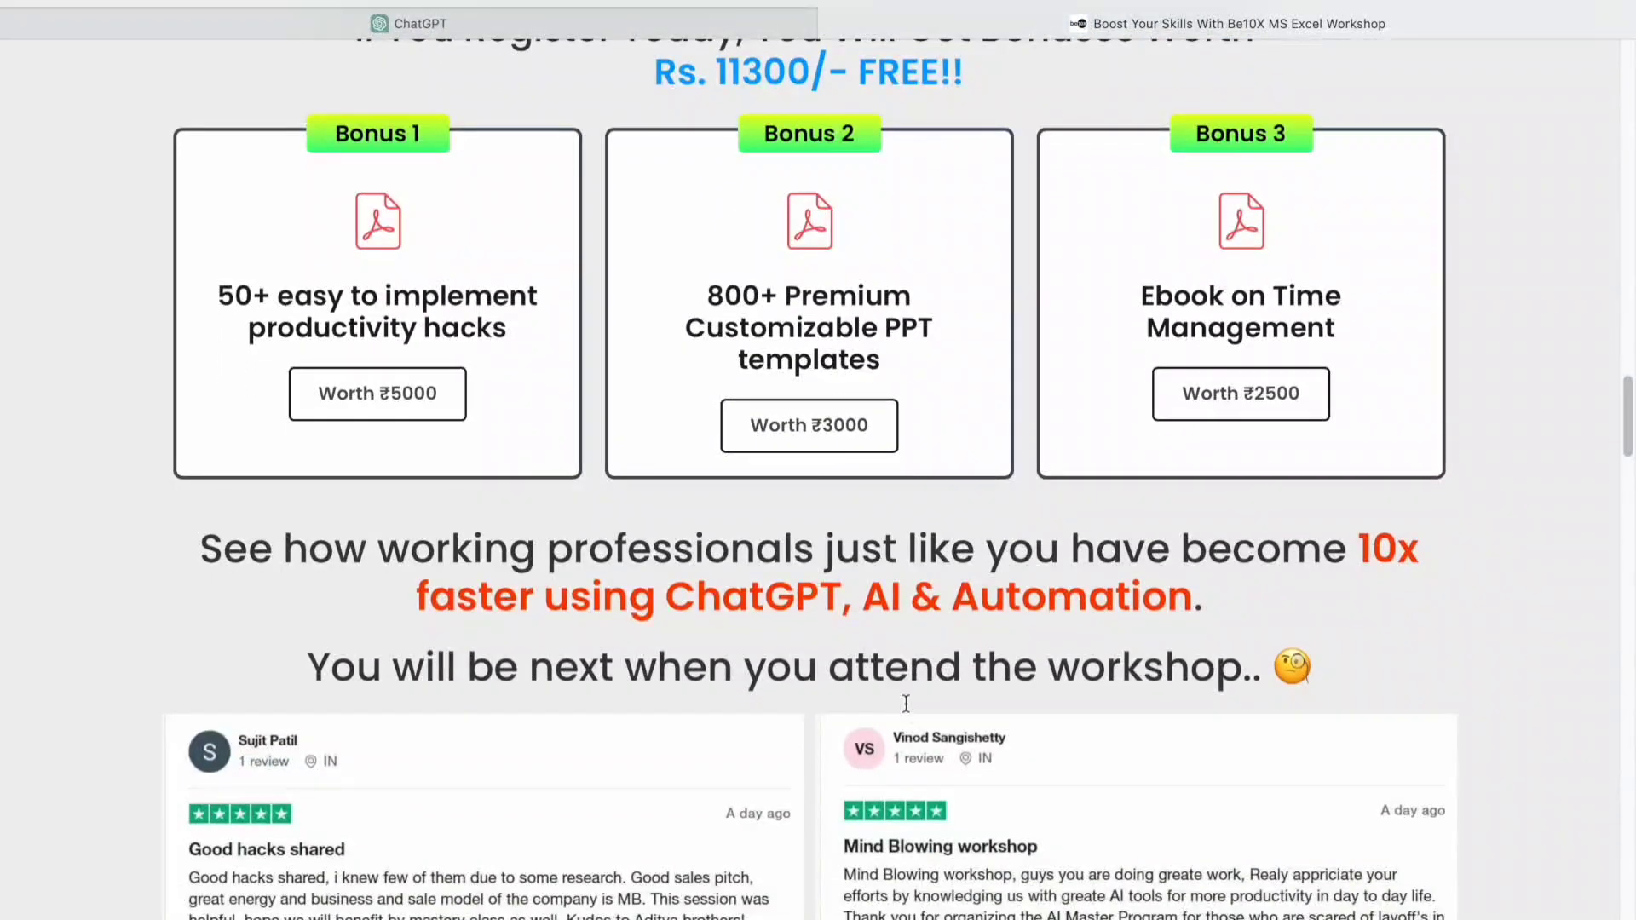
{"action": "scroll", "coordinate": [906, 702], "scroll_direction": "down", "scroll_amount": 3}
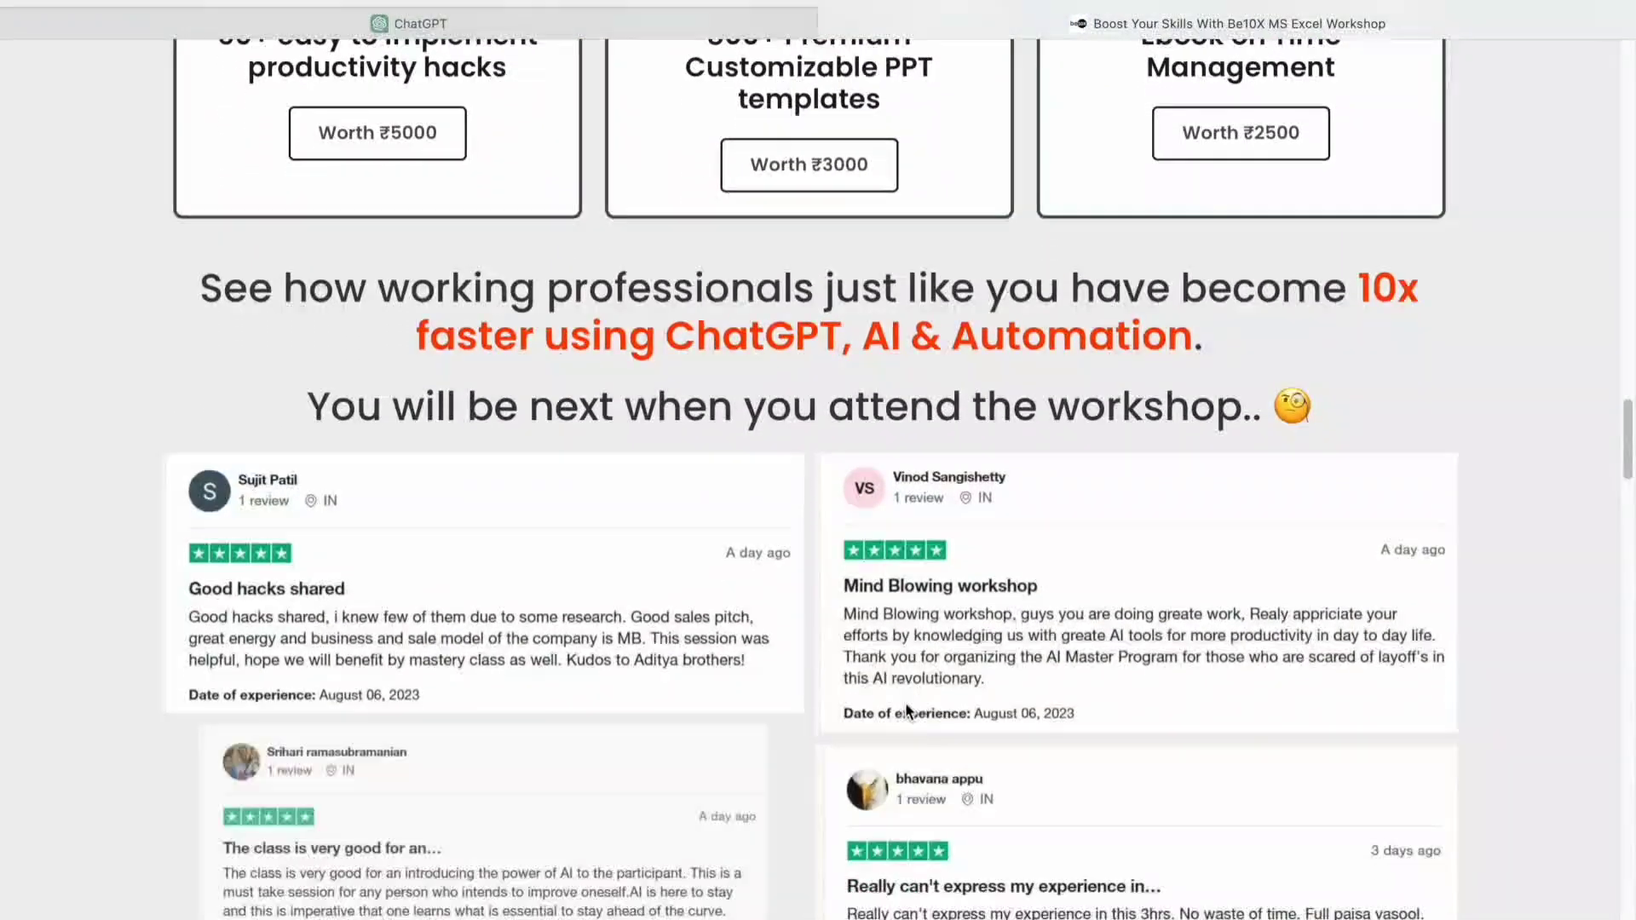
{"action": "scroll", "coordinate": [906, 708], "scroll_direction": "down", "scroll_amount": 6}
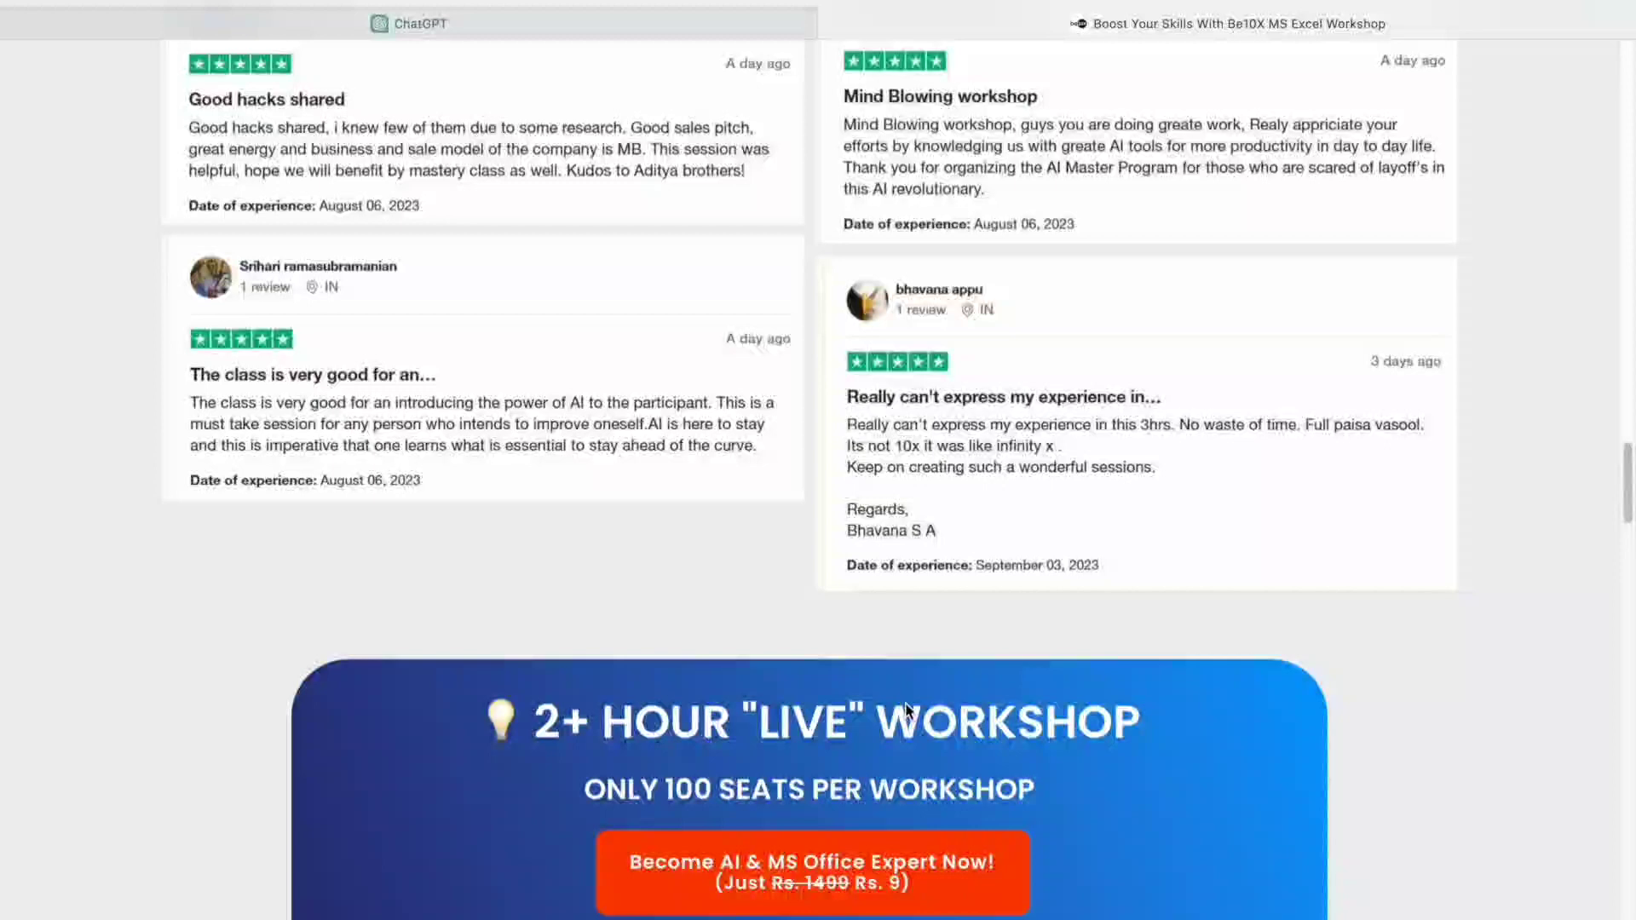
{"action": "scroll", "coordinate": [905, 708], "scroll_direction": "down", "scroll_amount": 5}
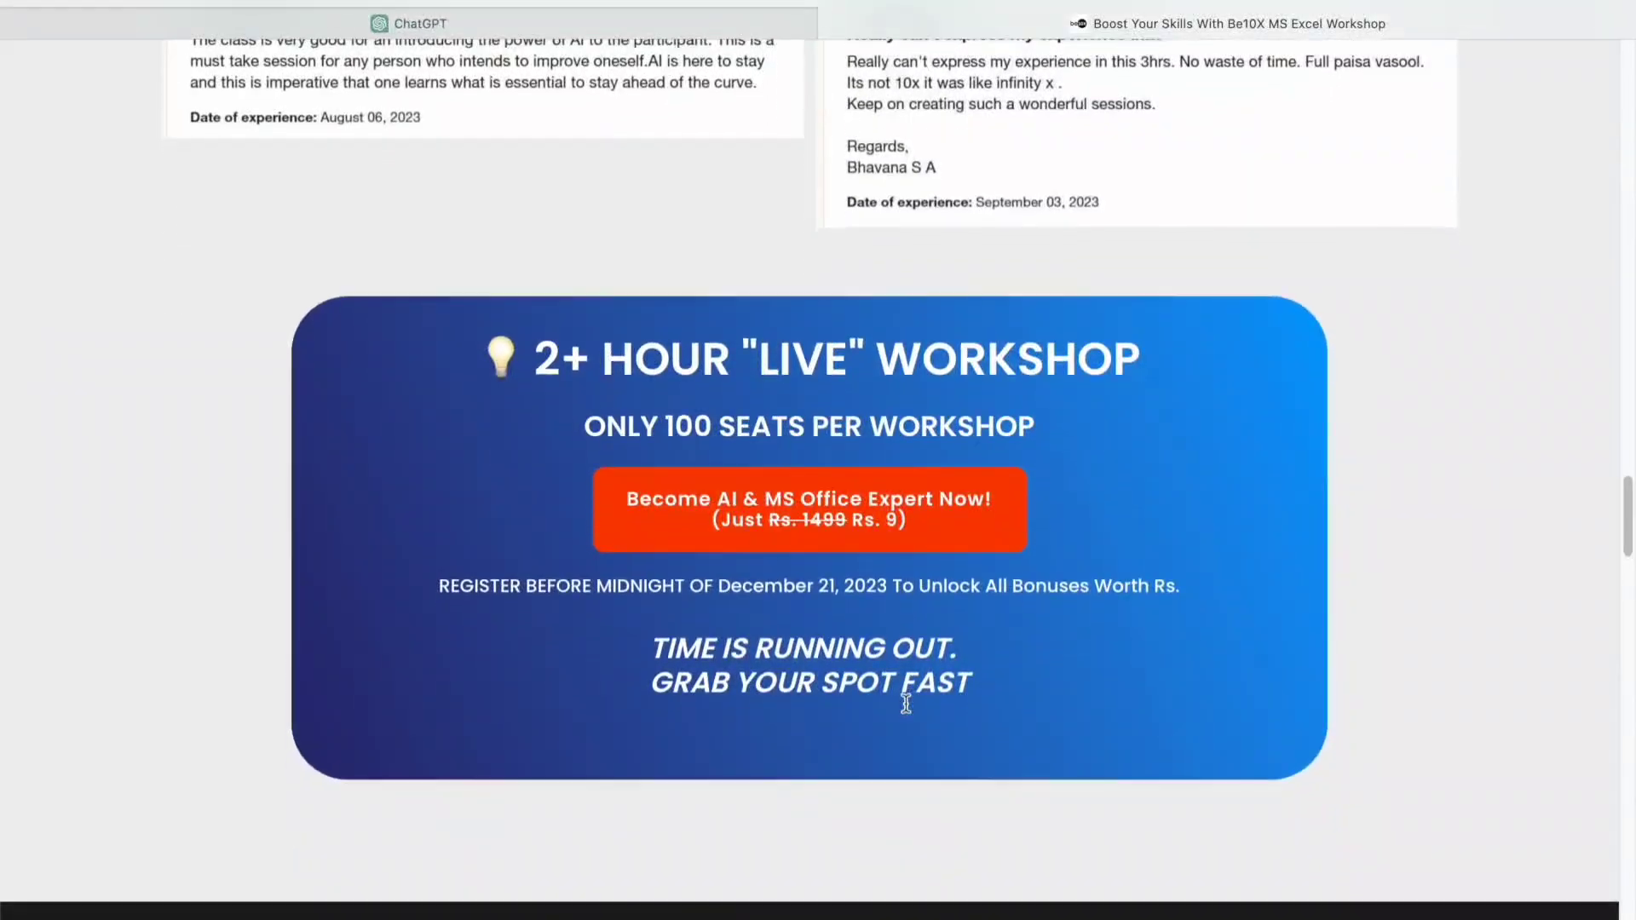
{"action": "scroll", "coordinate": [906, 703], "scroll_direction": "down", "scroll_amount": 5}
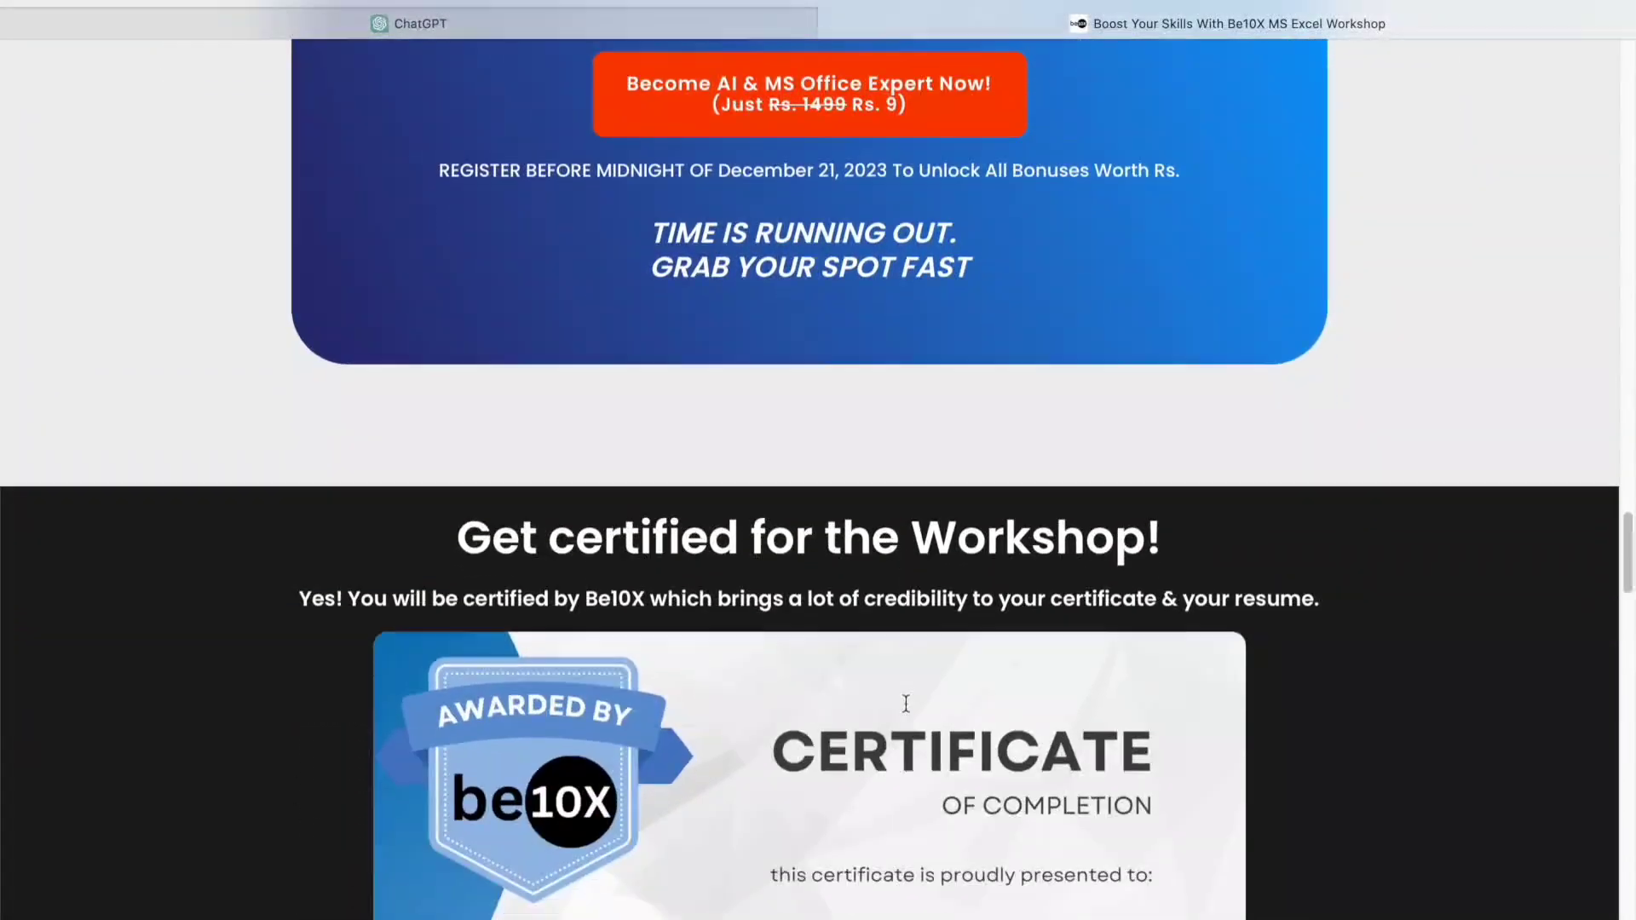
{"action": "scroll", "coordinate": [906, 703], "scroll_direction": "down", "scroll_amount": 4}
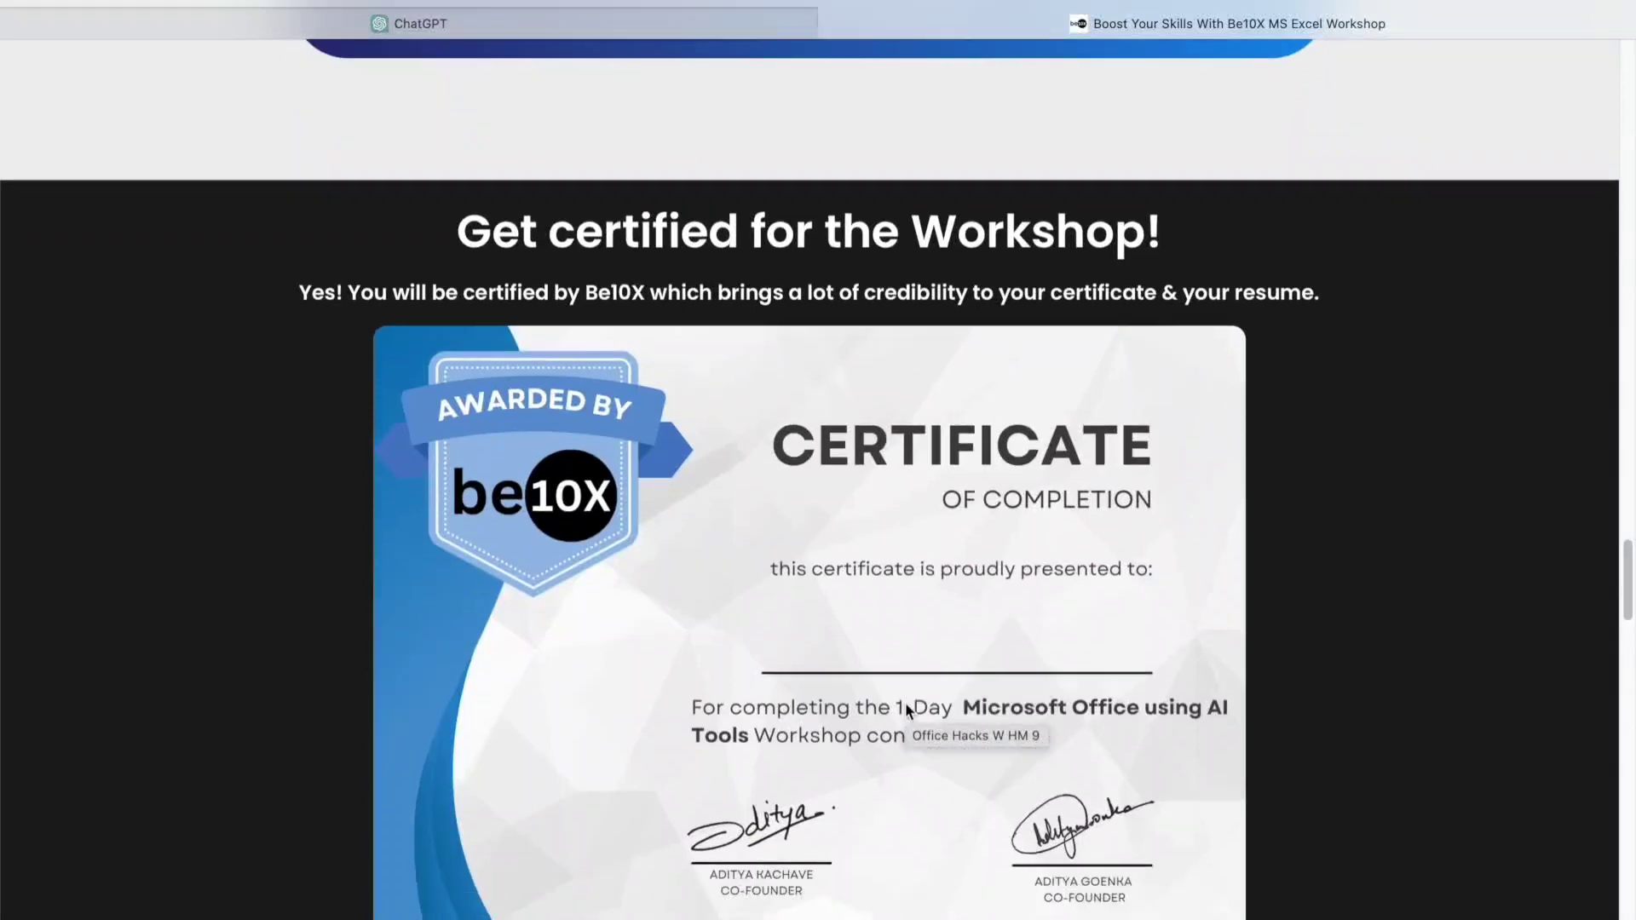
{"action": "scroll", "coordinate": [906, 707], "scroll_direction": "down", "scroll_amount": 5}
{"action": "scroll", "coordinate": [907, 712], "scroll_direction": "down", "scroll_amount": 4}
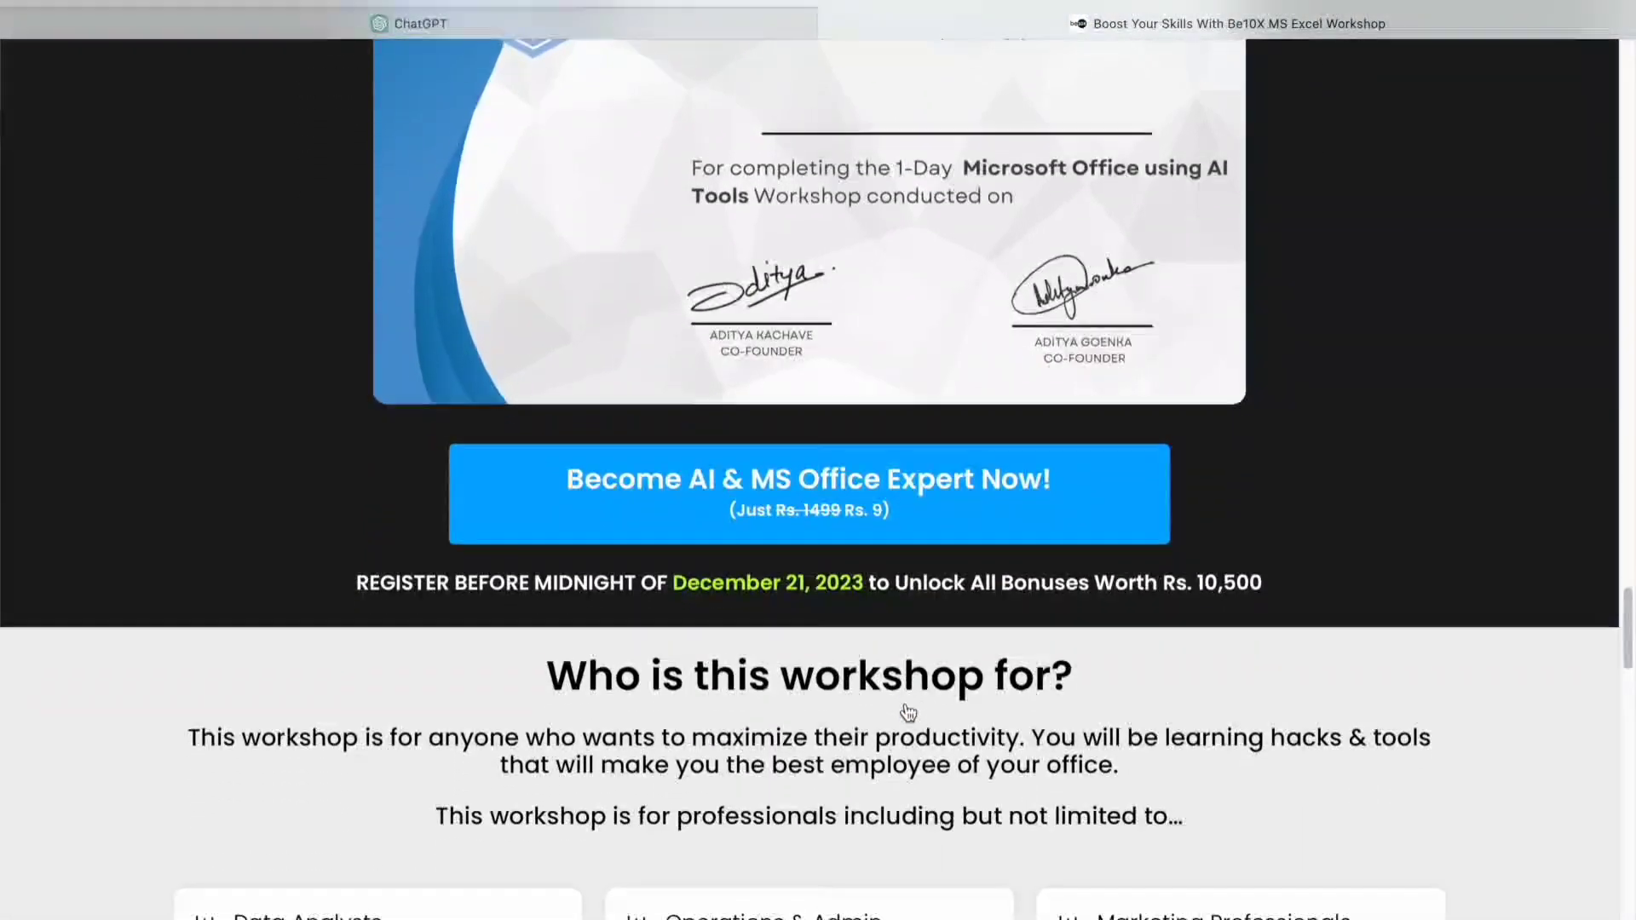
{"action": "scroll", "coordinate": [906, 705], "scroll_direction": "down", "scroll_amount": 7}
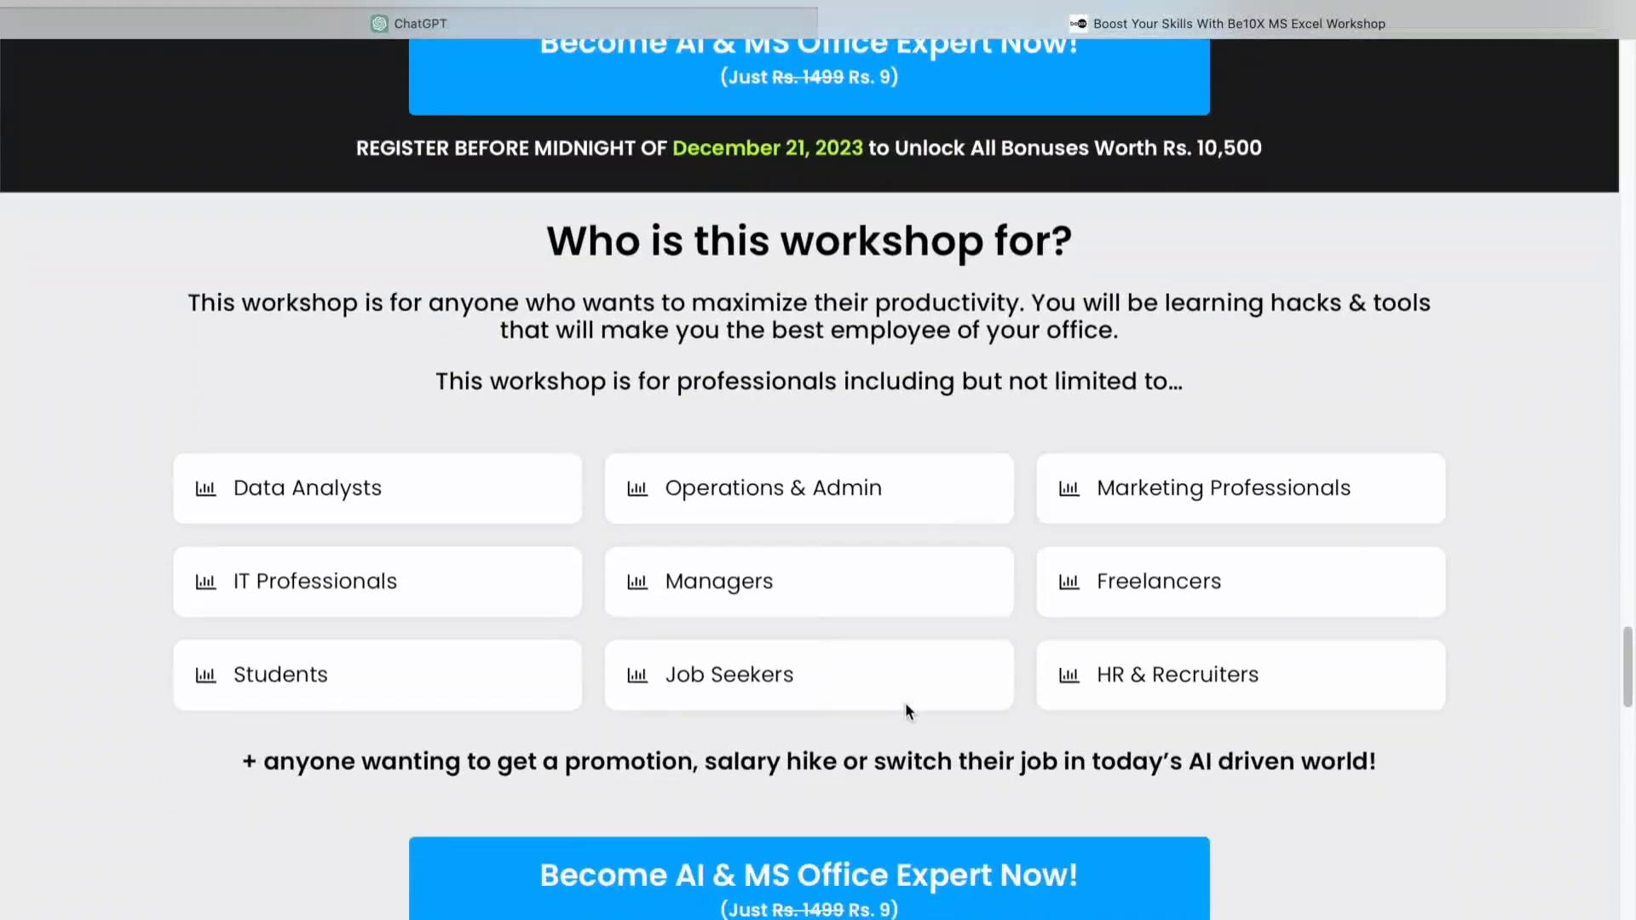
{"action": "scroll", "coordinate": [910, 712], "scroll_direction": "down", "scroll_amount": 8}
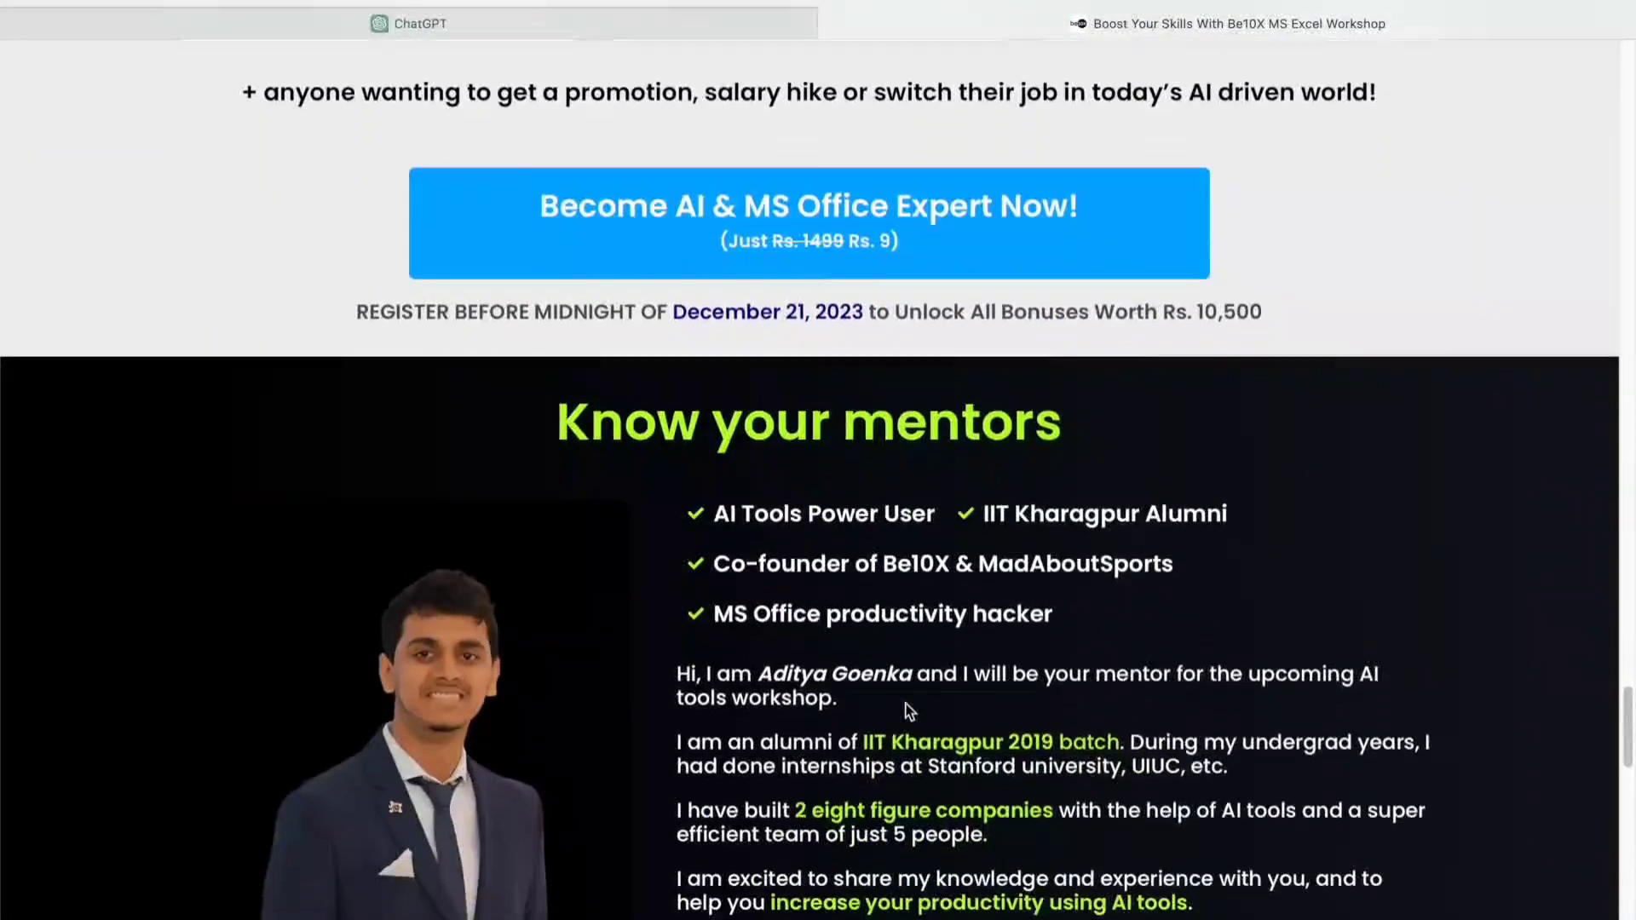
{"action": "scroll", "coordinate": [909, 712], "scroll_direction": "down", "scroll_amount": 6}
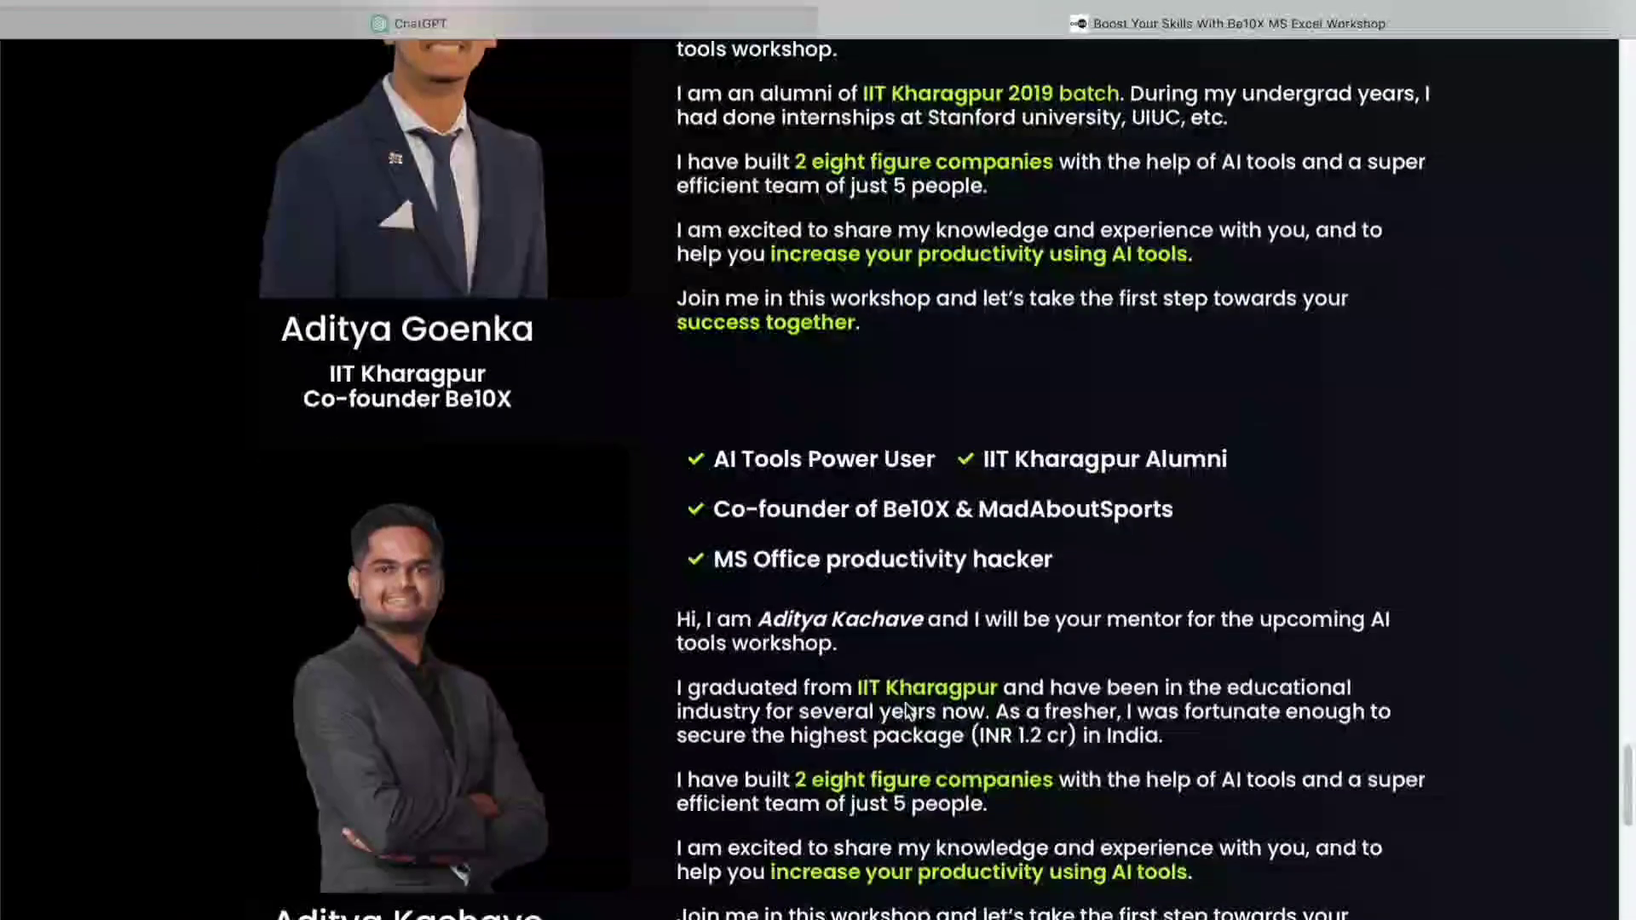
{"action": "scroll", "coordinate": [907, 712], "scroll_direction": "down", "scroll_amount": 7}
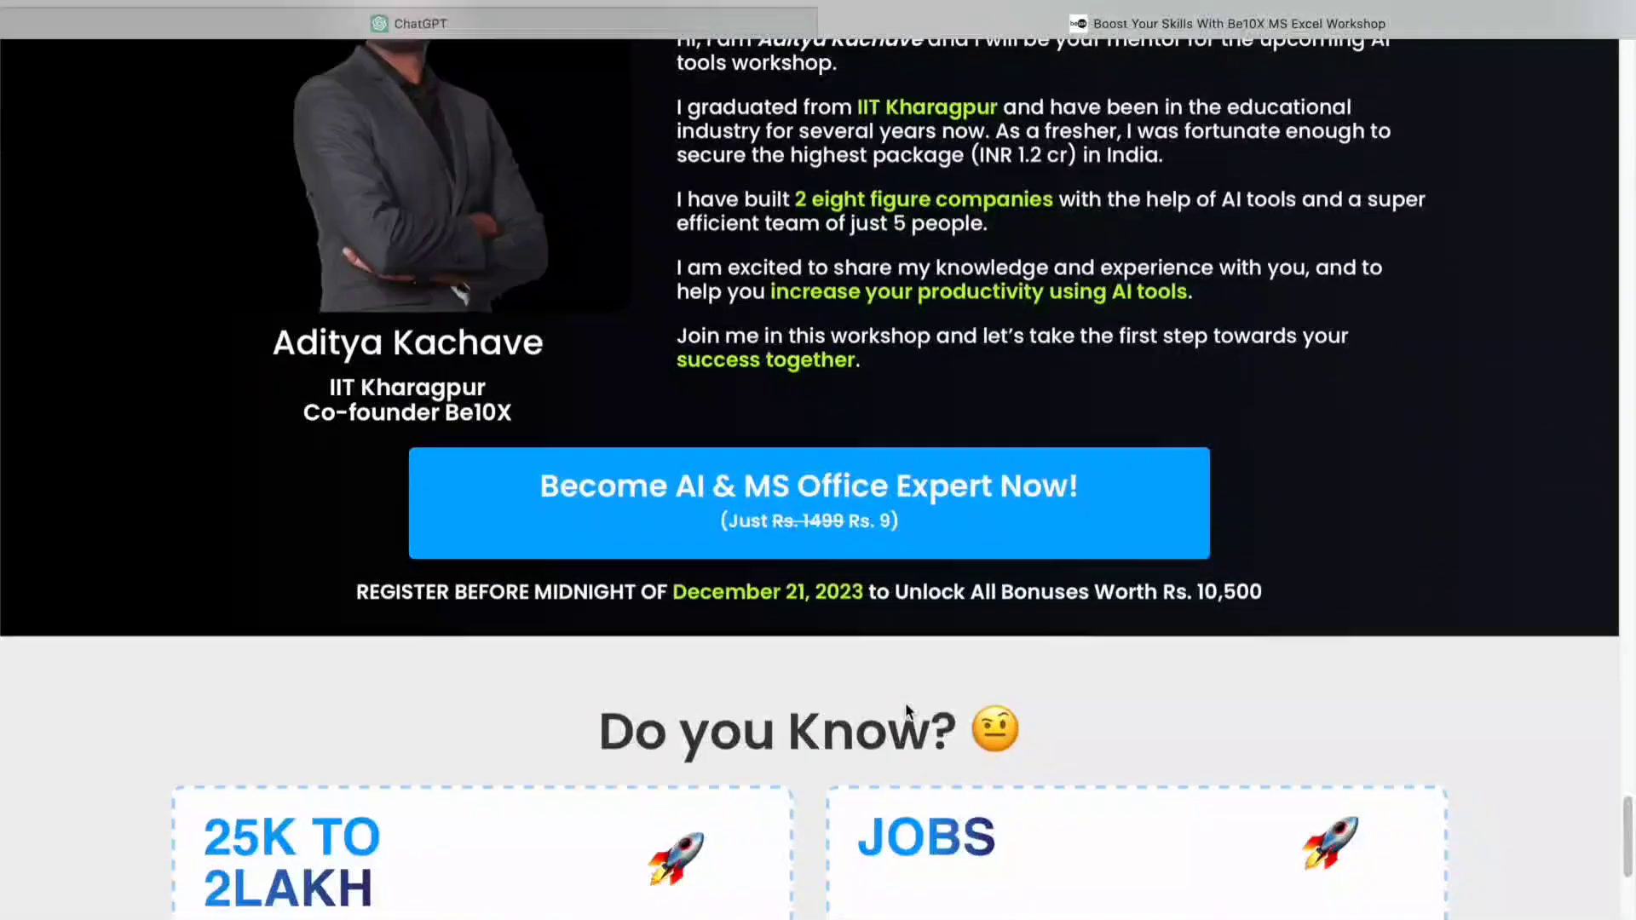
{"action": "scroll", "coordinate": [906, 702], "scroll_direction": "down", "scroll_amount": 9}
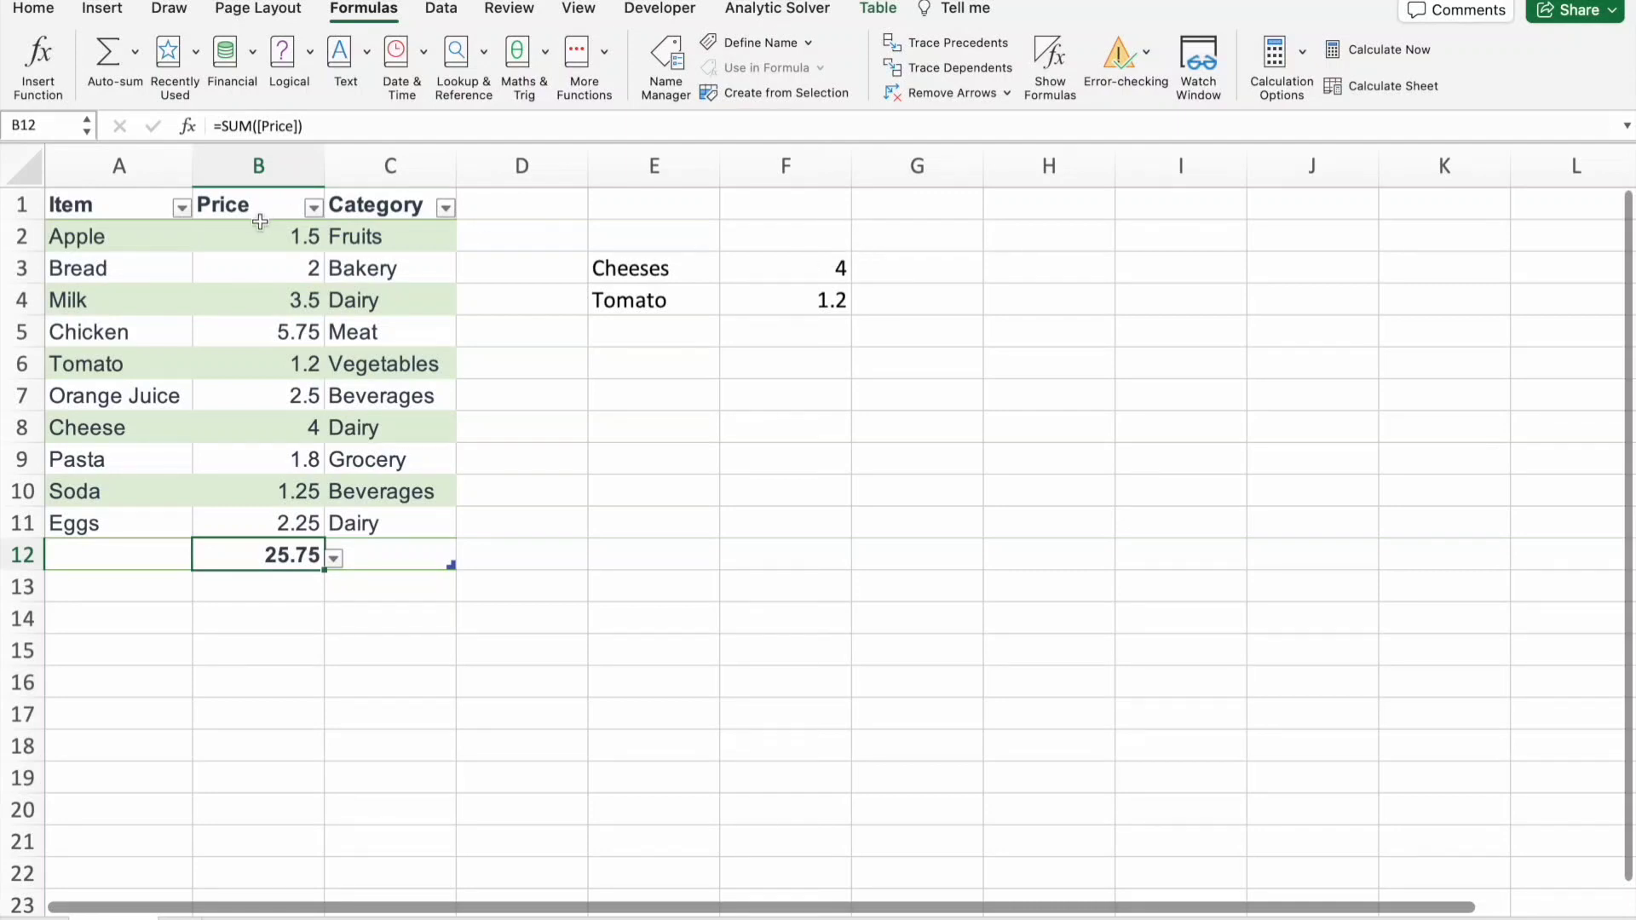
Show dependent arrows from the Cheese price 4 in B8, then select the Bread price in B3.
{"action": "key", "text": "Up"}
{"action": "key", "text": "Up"}
{"action": "key", "text": "Up"}
{"action": "key", "text": "Up"}
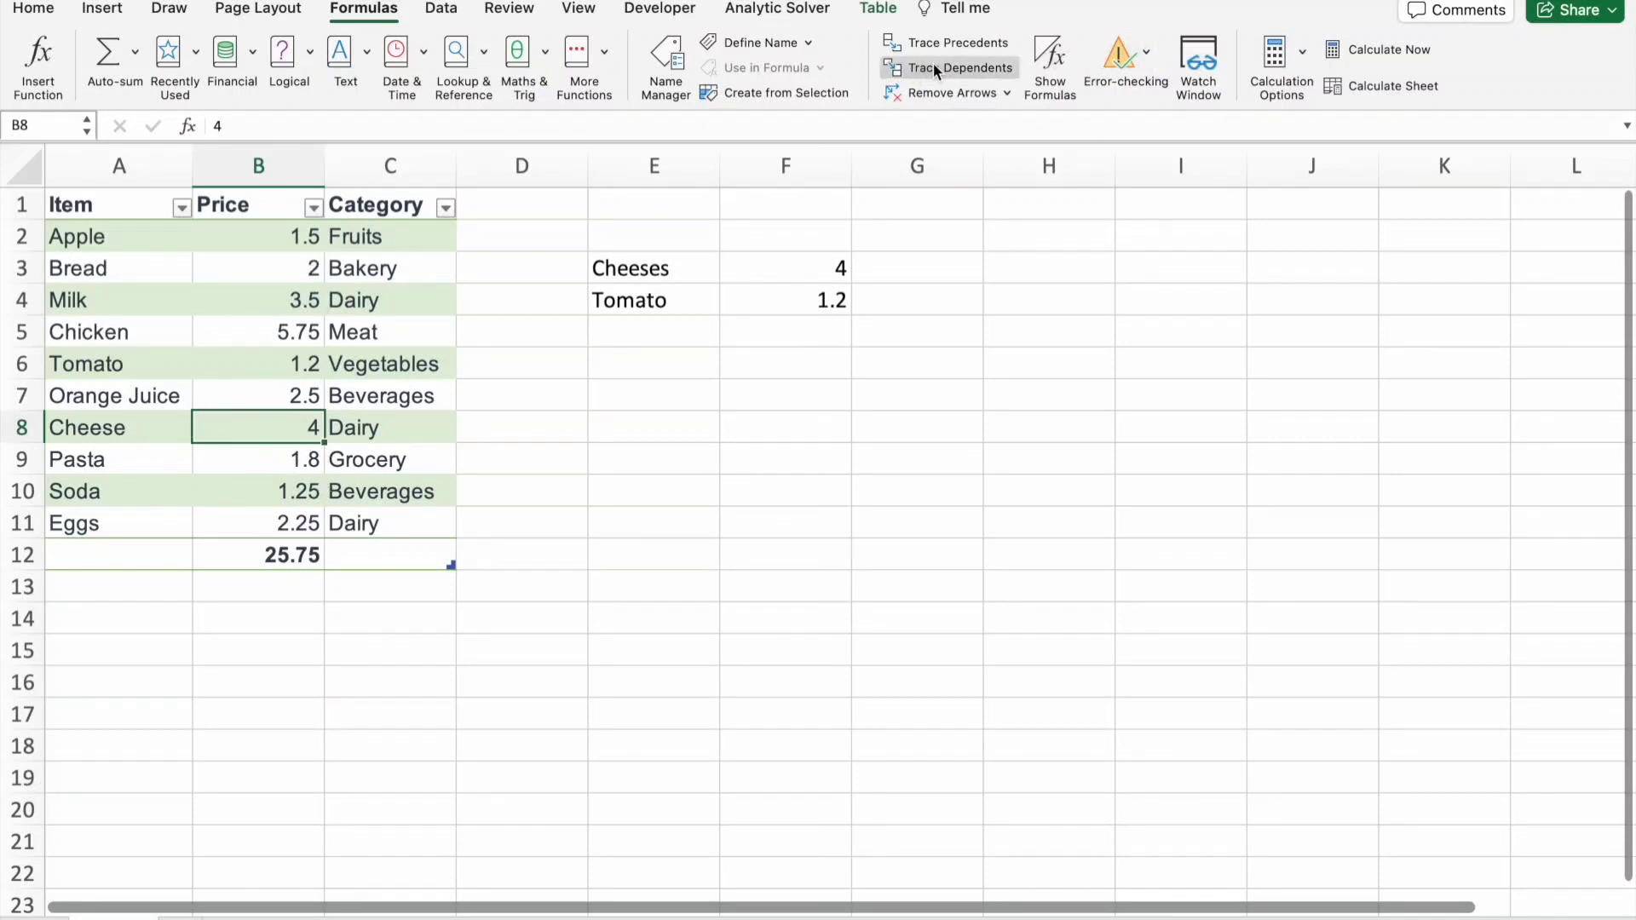
{"action": "left_click", "coordinate": [973, 69]}
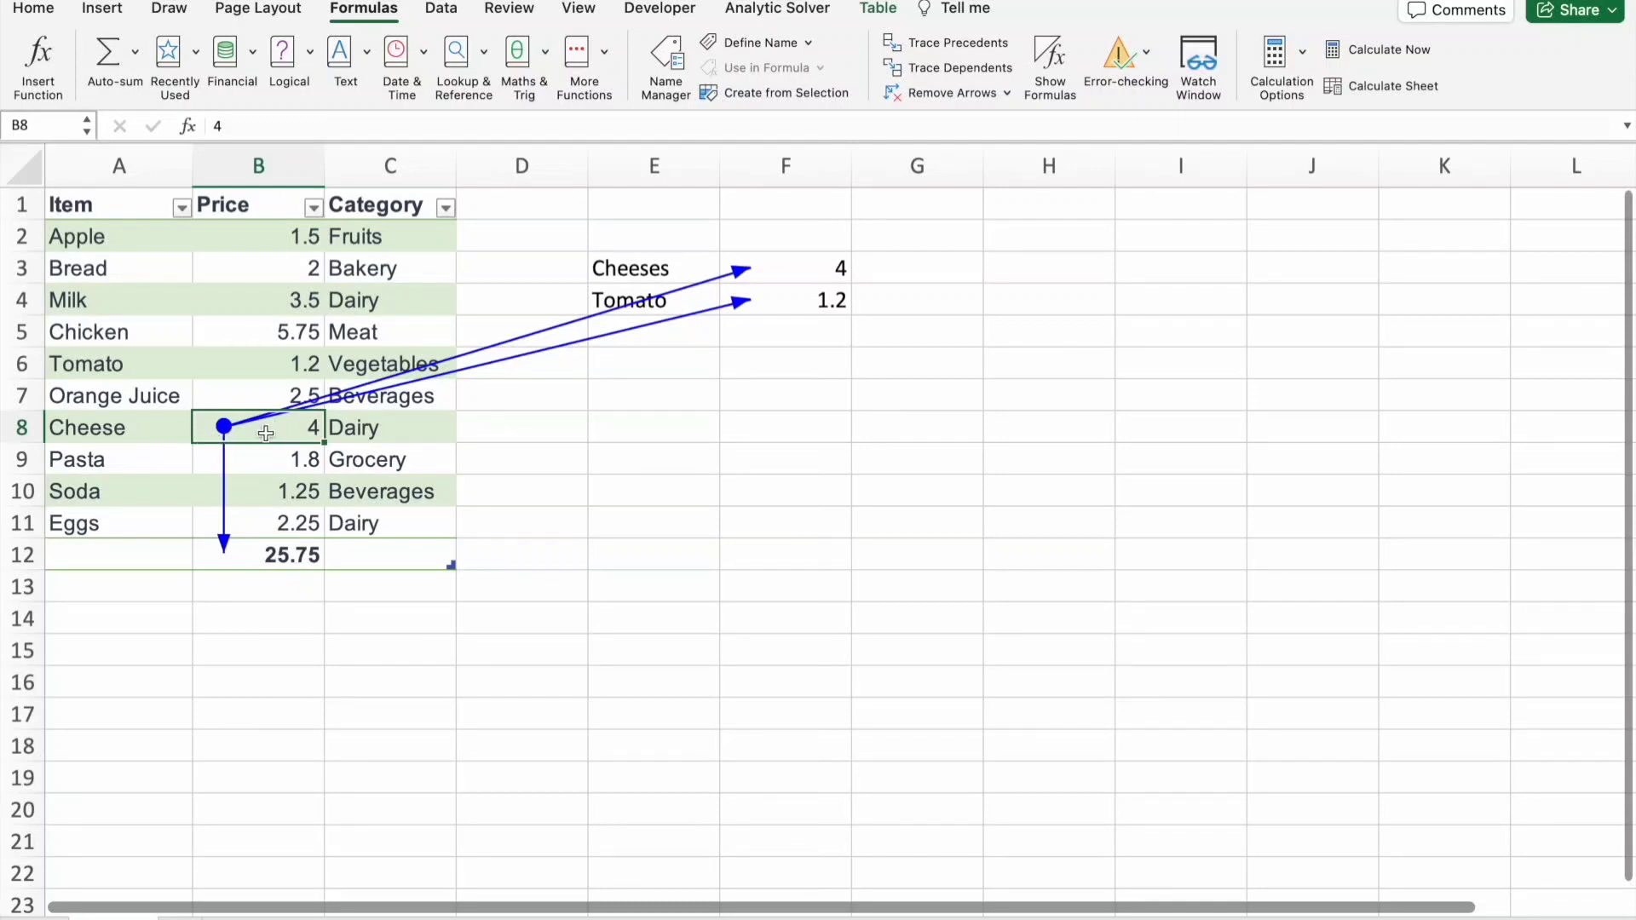
{"action": "left_click", "coordinate": [259, 271]}
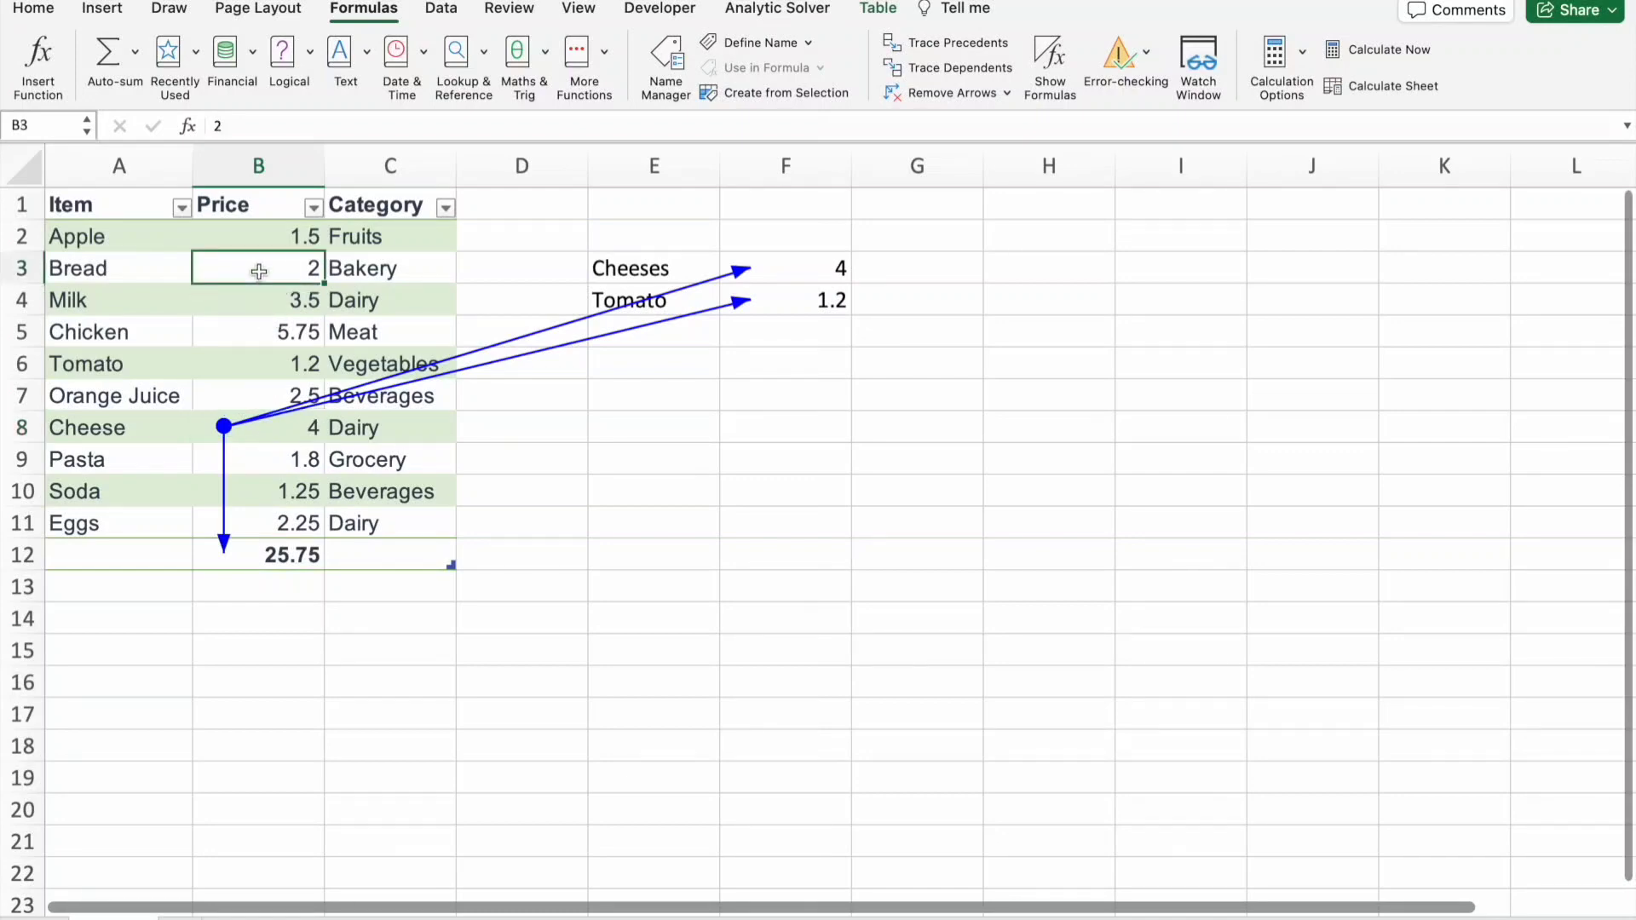
Trace dependents of the Bread (B3) and Chicken (B5) prices, then remove all arrows.
{"action": "left_click", "coordinate": [960, 75]}
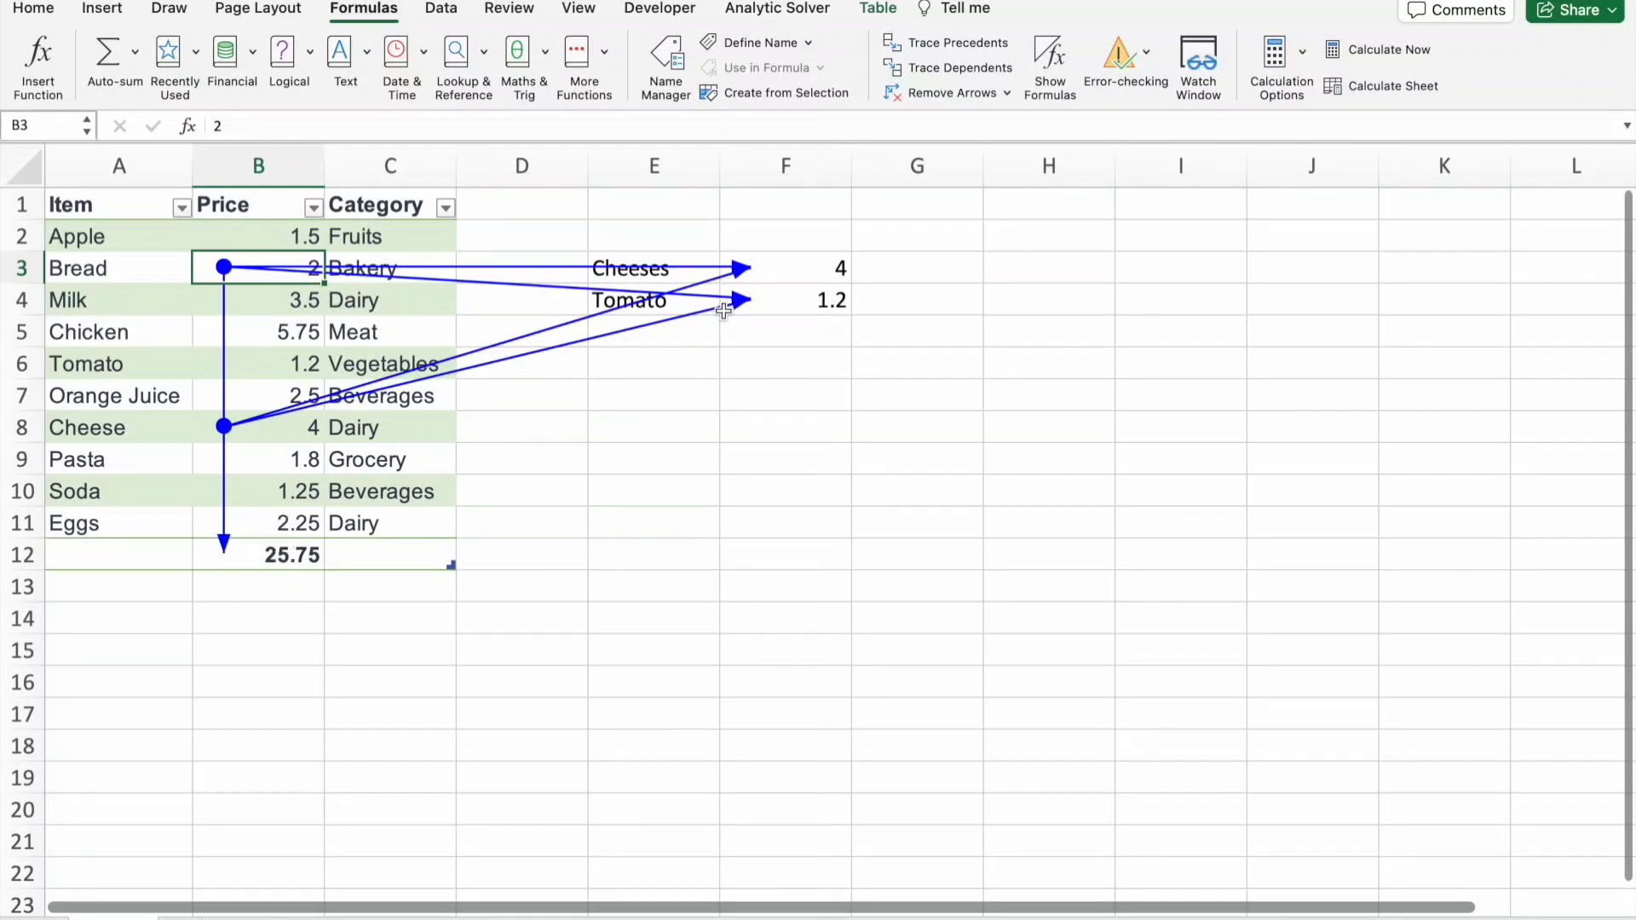
{"action": "left_click", "coordinate": [223, 329]}
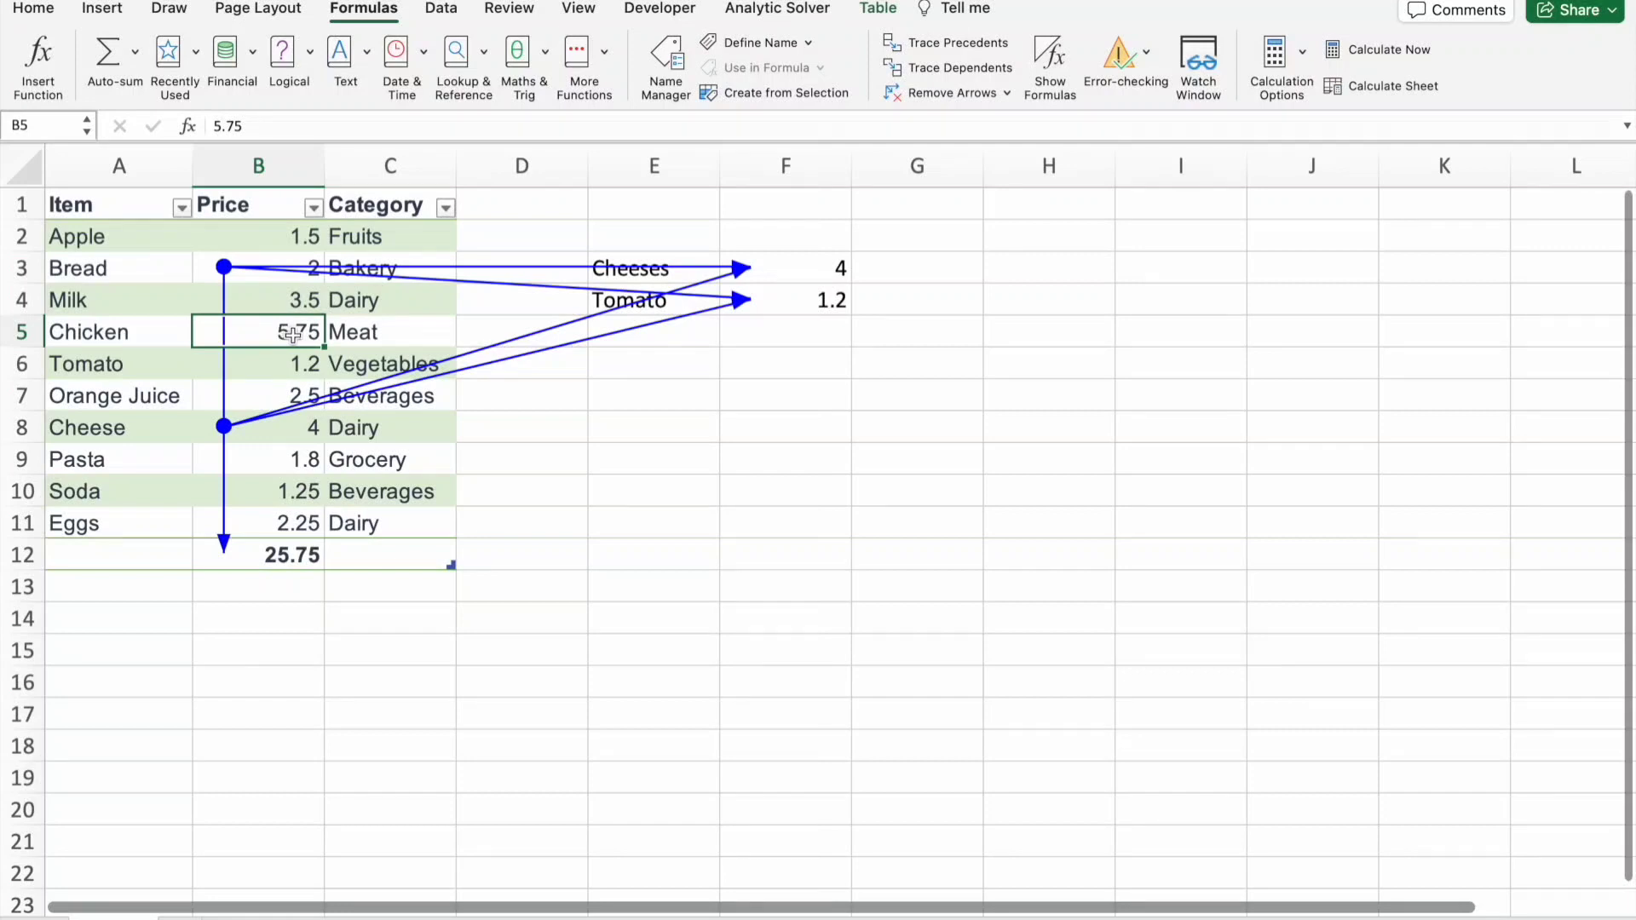
{"action": "left_click", "coordinate": [917, 67]}
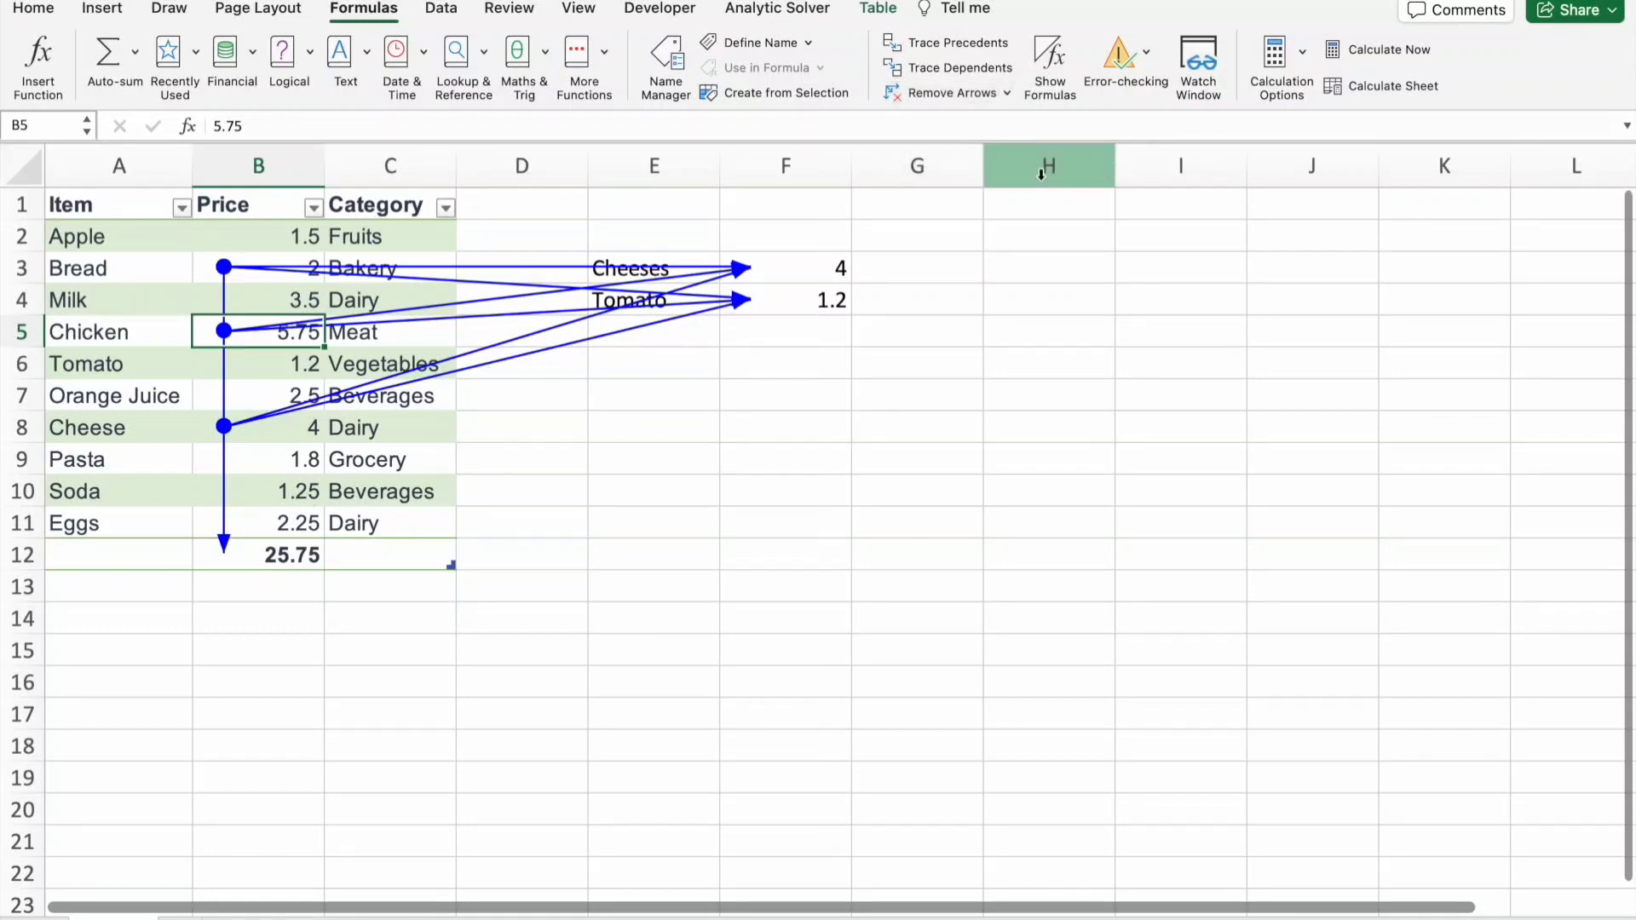
{"action": "left_click", "coordinate": [953, 94]}
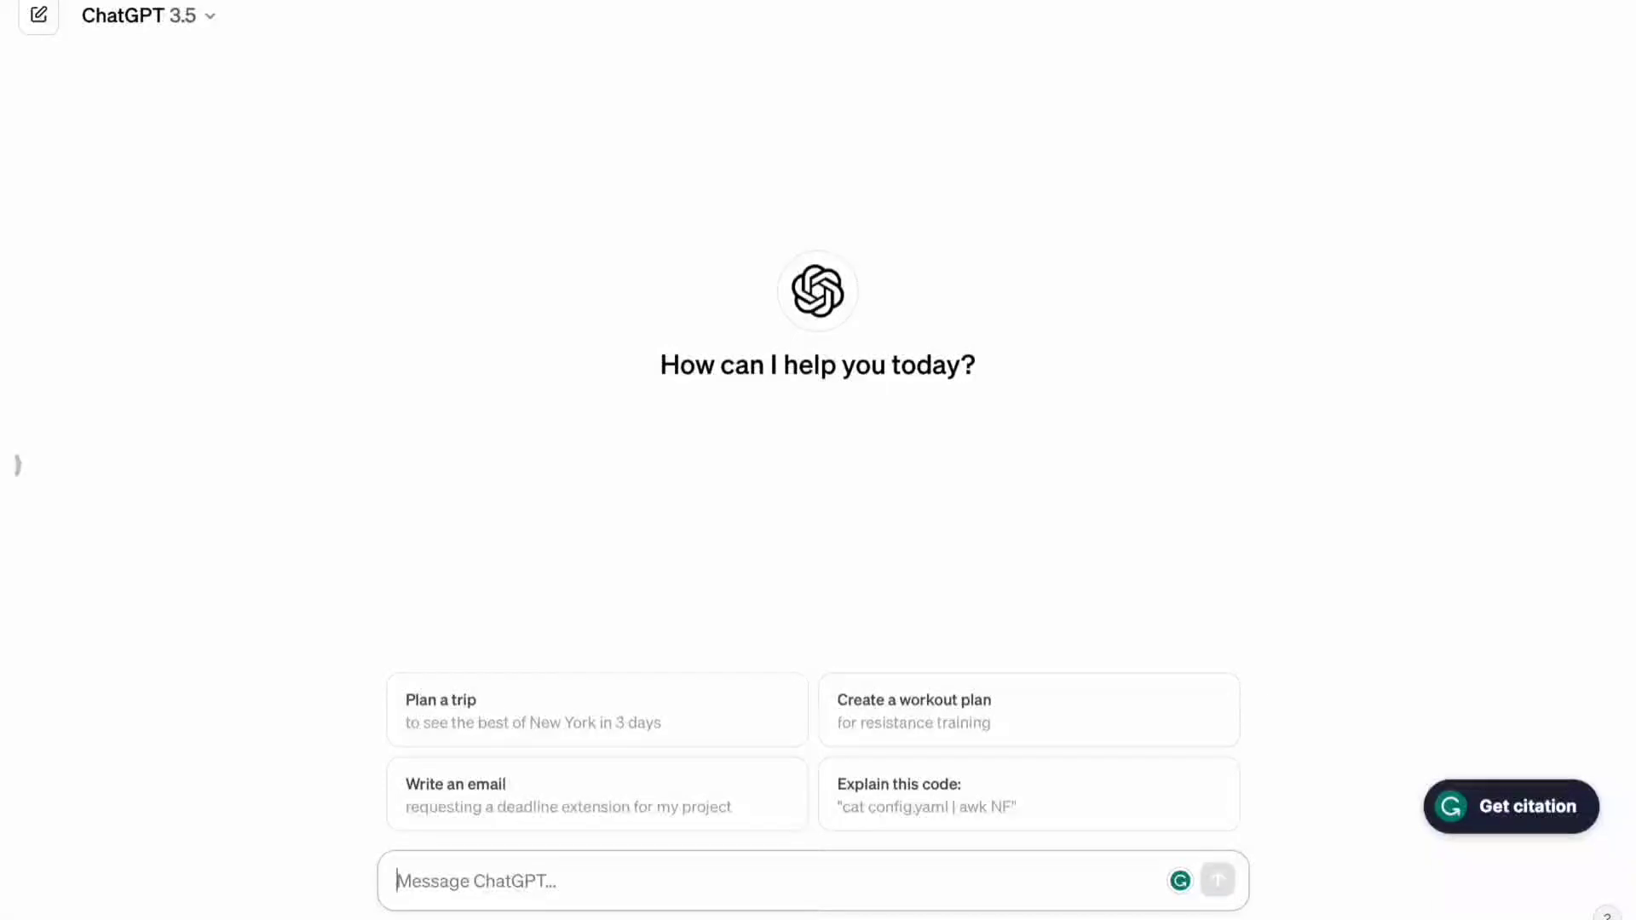
Send ChatGPT the prompt 'Trace Precedents in Excel'.
{"action": "type", "text": "Trace Prec"}
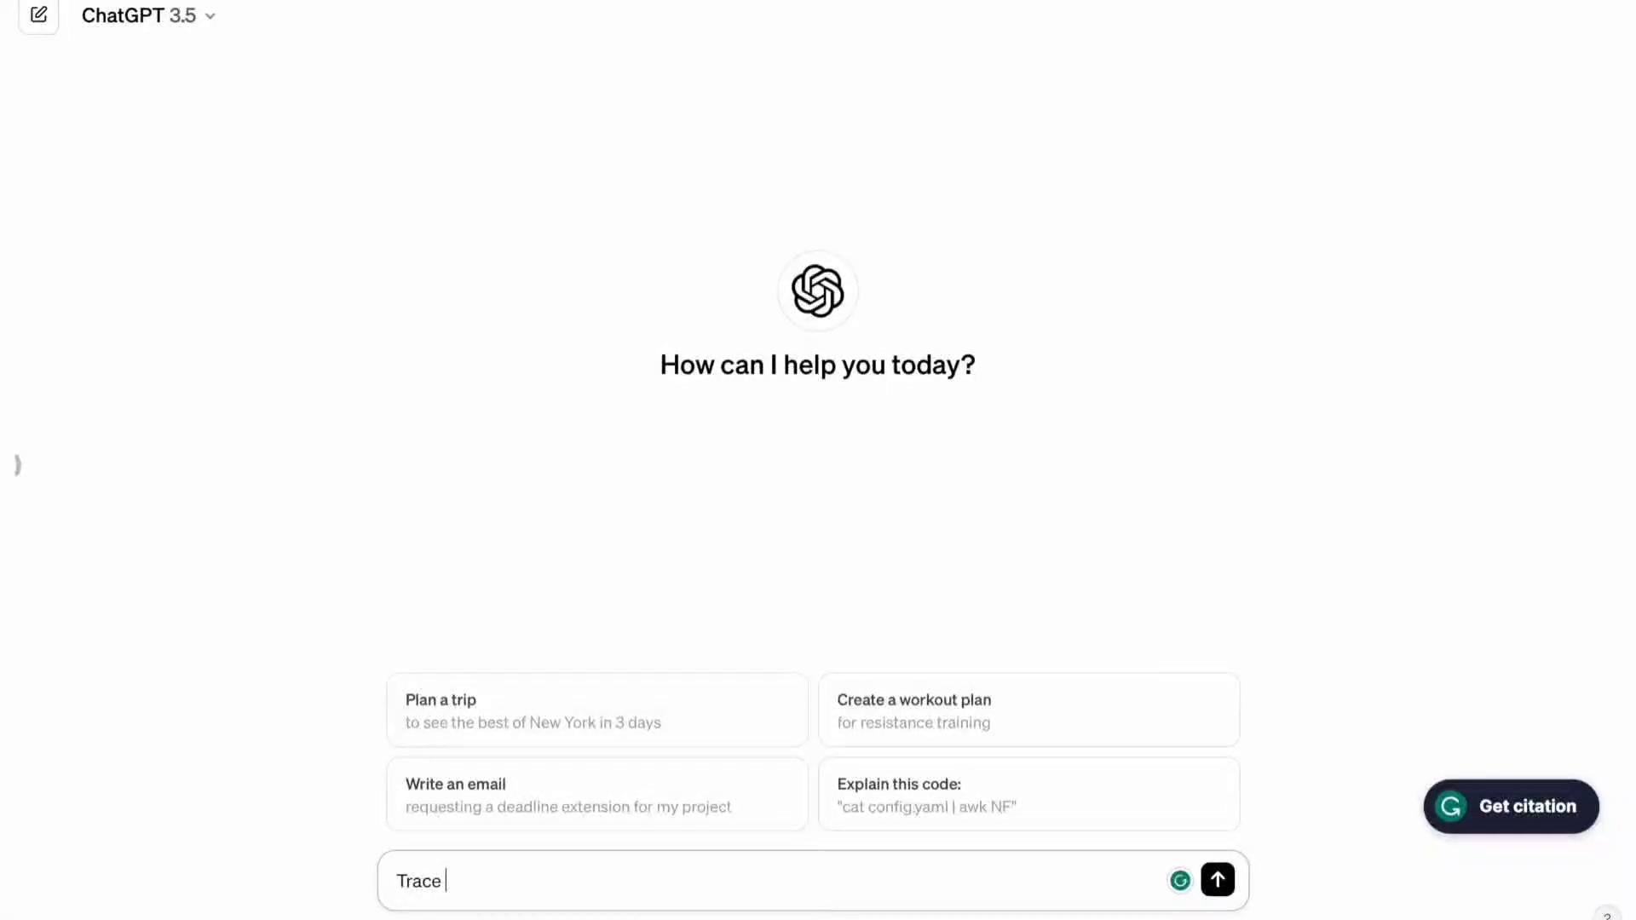
{"action": "type", "text": "edents"}
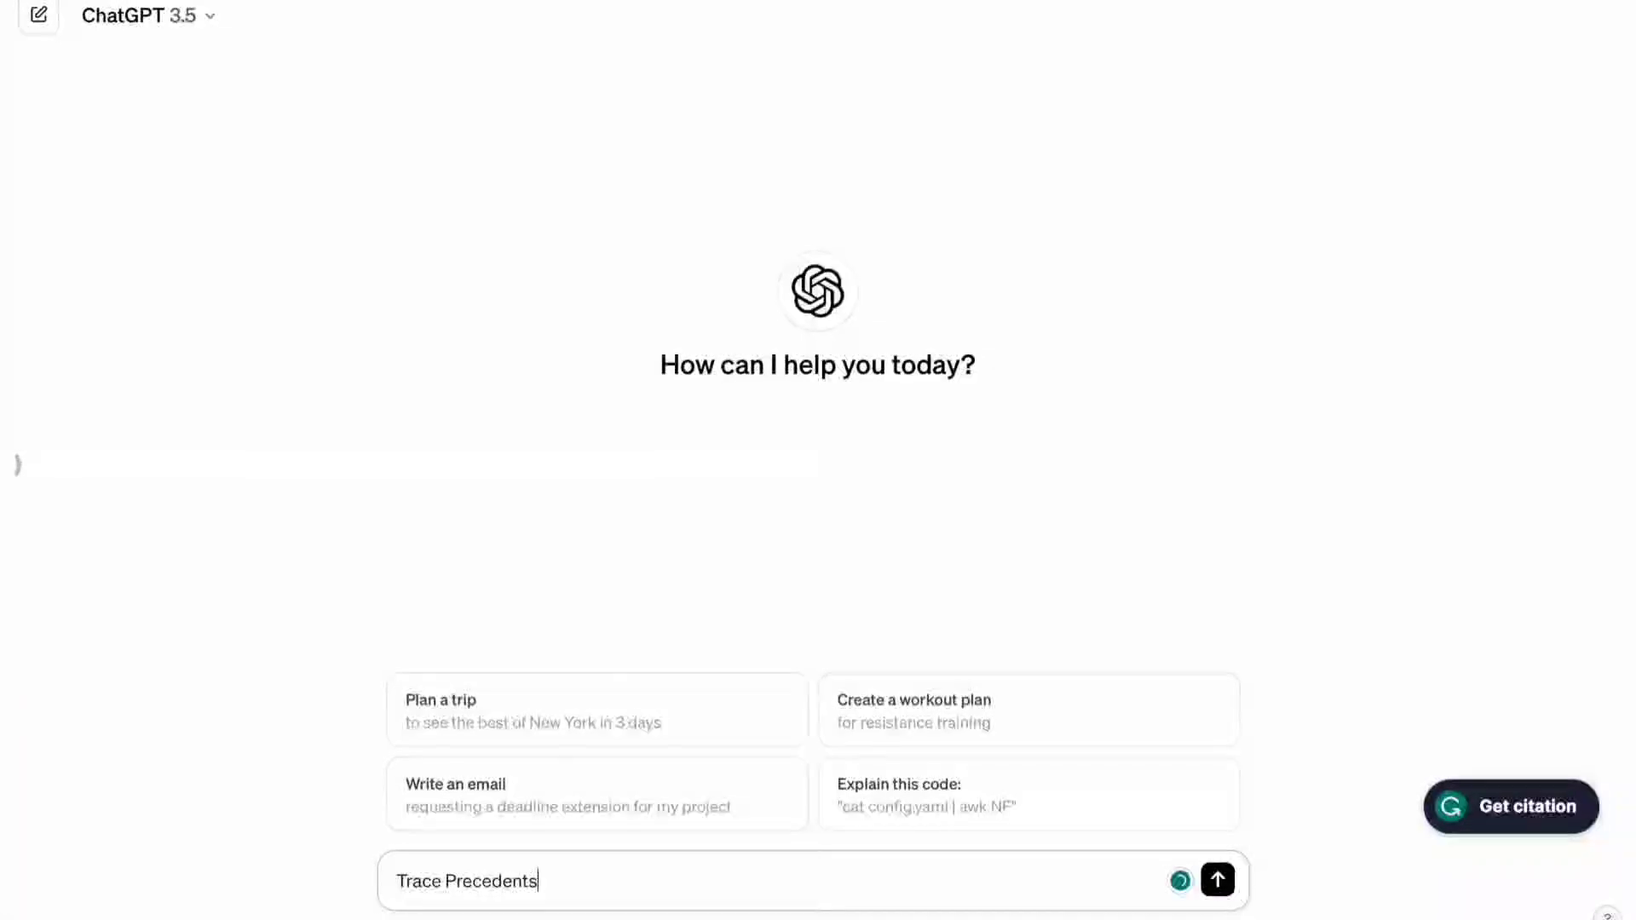
{"action": "type", "text": " in Excel"}
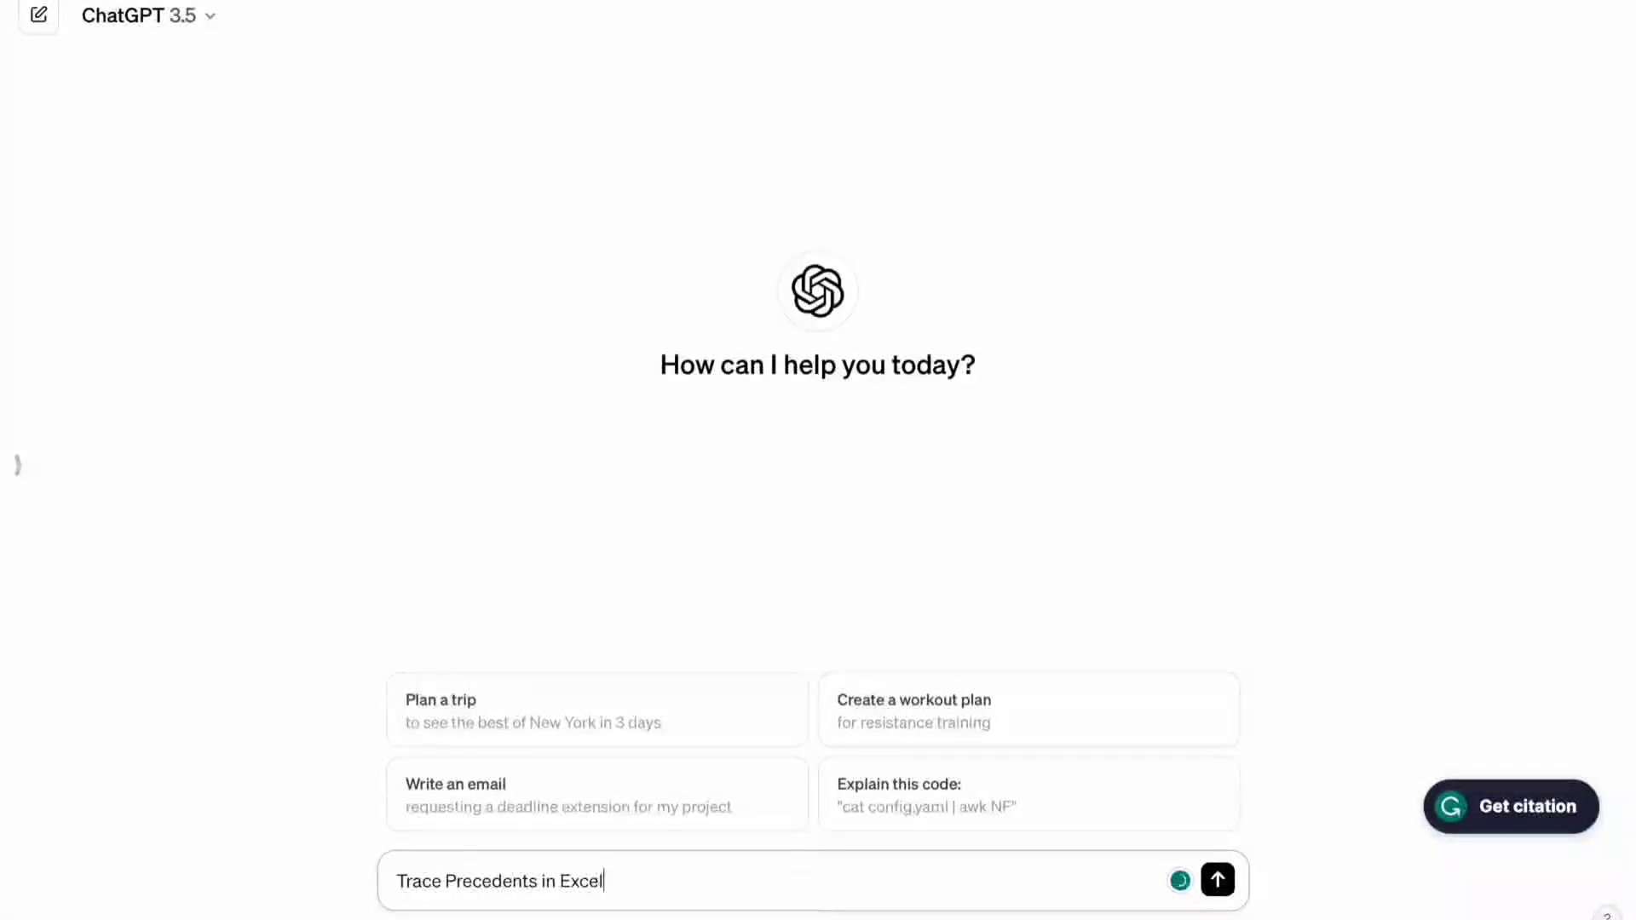
{"action": "key", "text": "Return"}
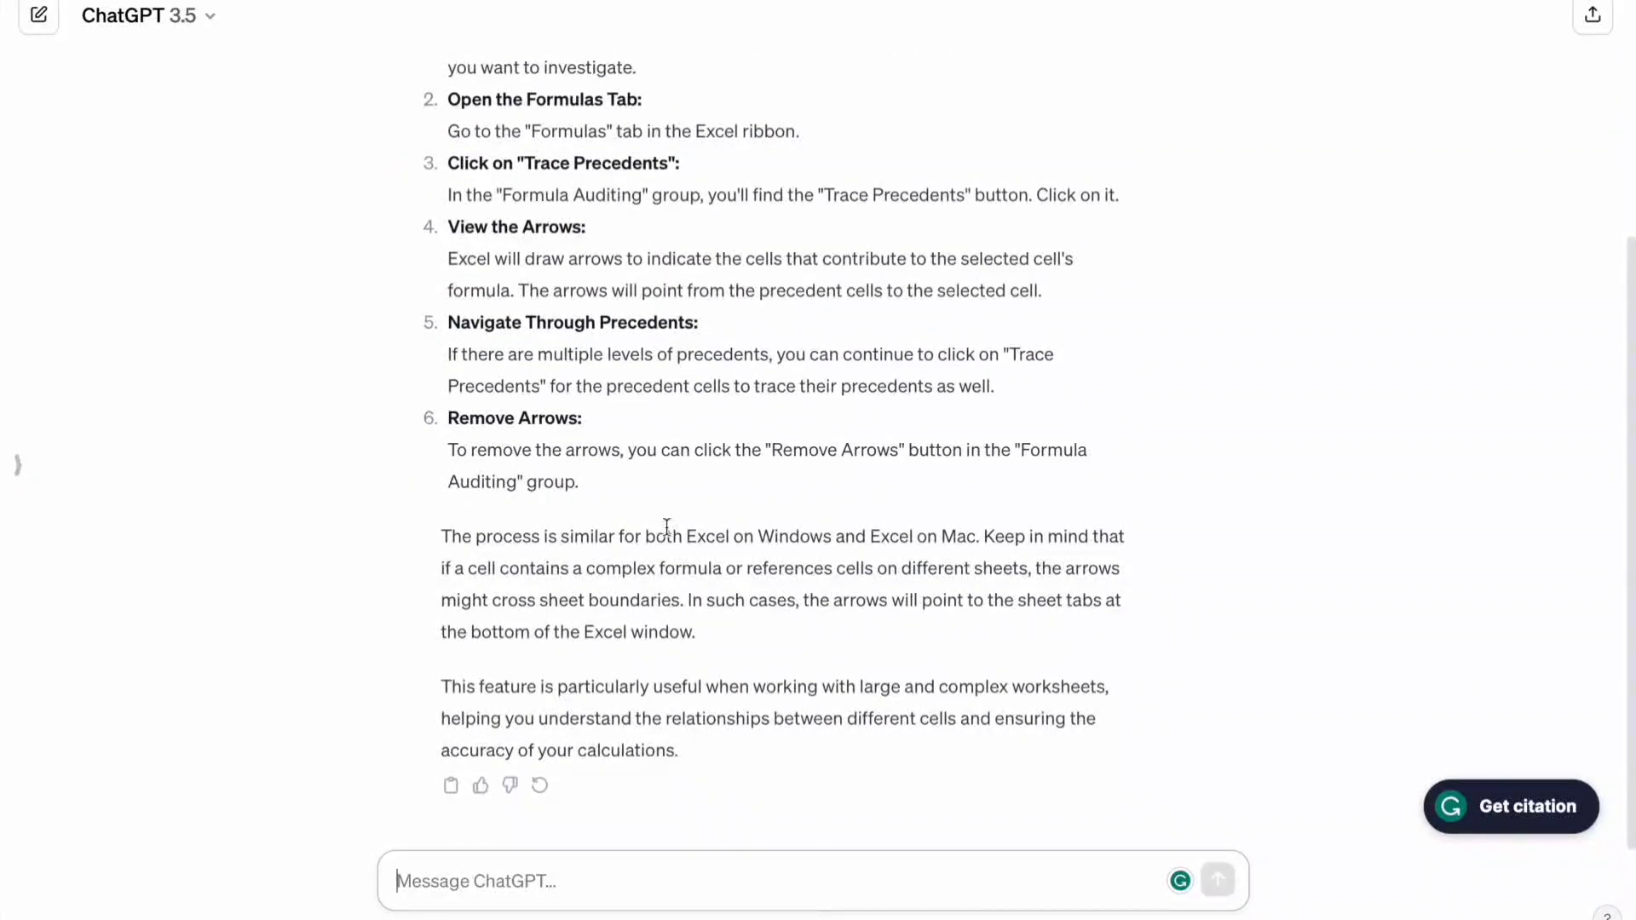
{"action": "scroll", "coordinate": [667, 515], "scroll_direction": "up", "scroll_amount": 5}
{"action": "scroll", "coordinate": [666, 516], "scroll_direction": "down", "scroll_amount": 2}
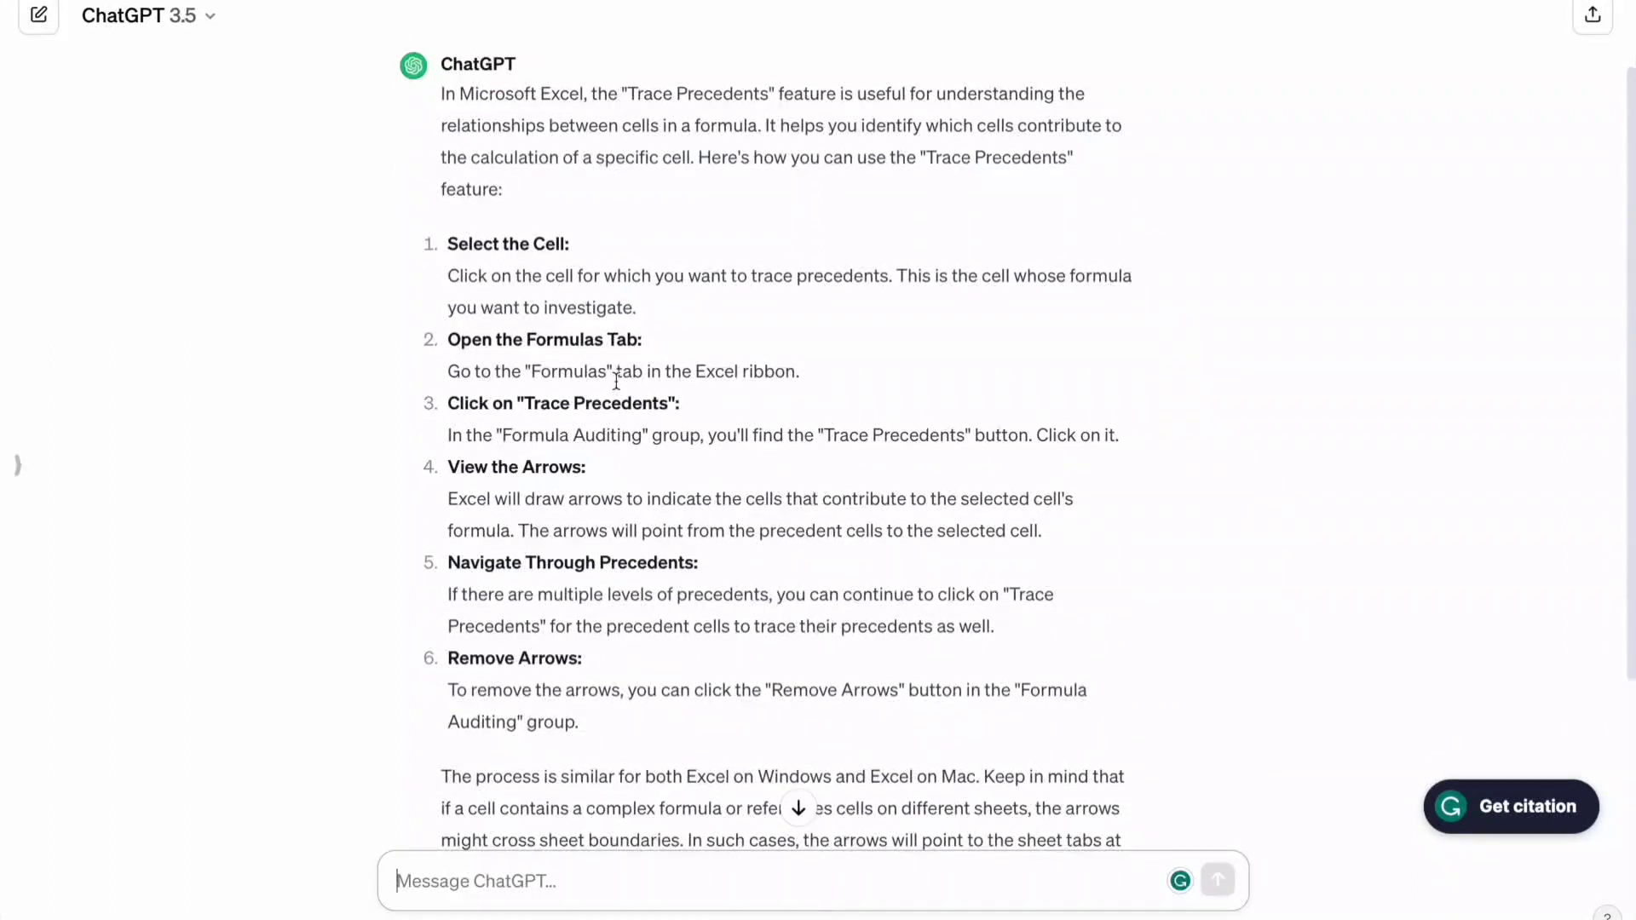
{"action": "scroll", "coordinate": [617, 381], "scroll_direction": "down", "scroll_amount": 2}
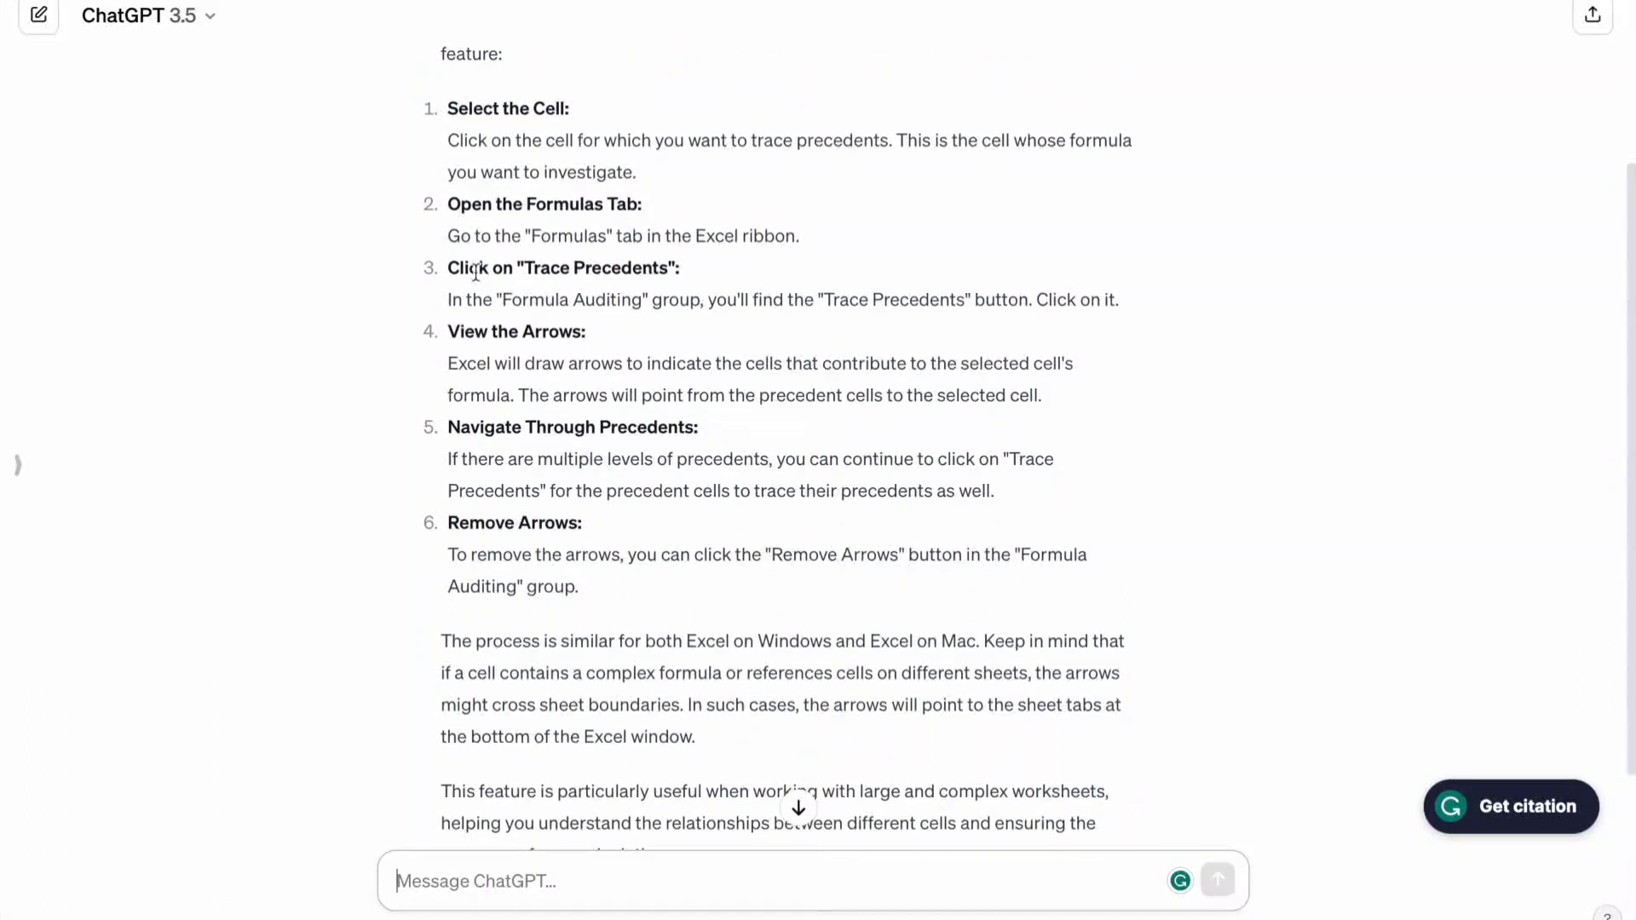
{"action": "left_click_drag", "start_coordinate": [476, 271], "coordinate": [540, 310]}
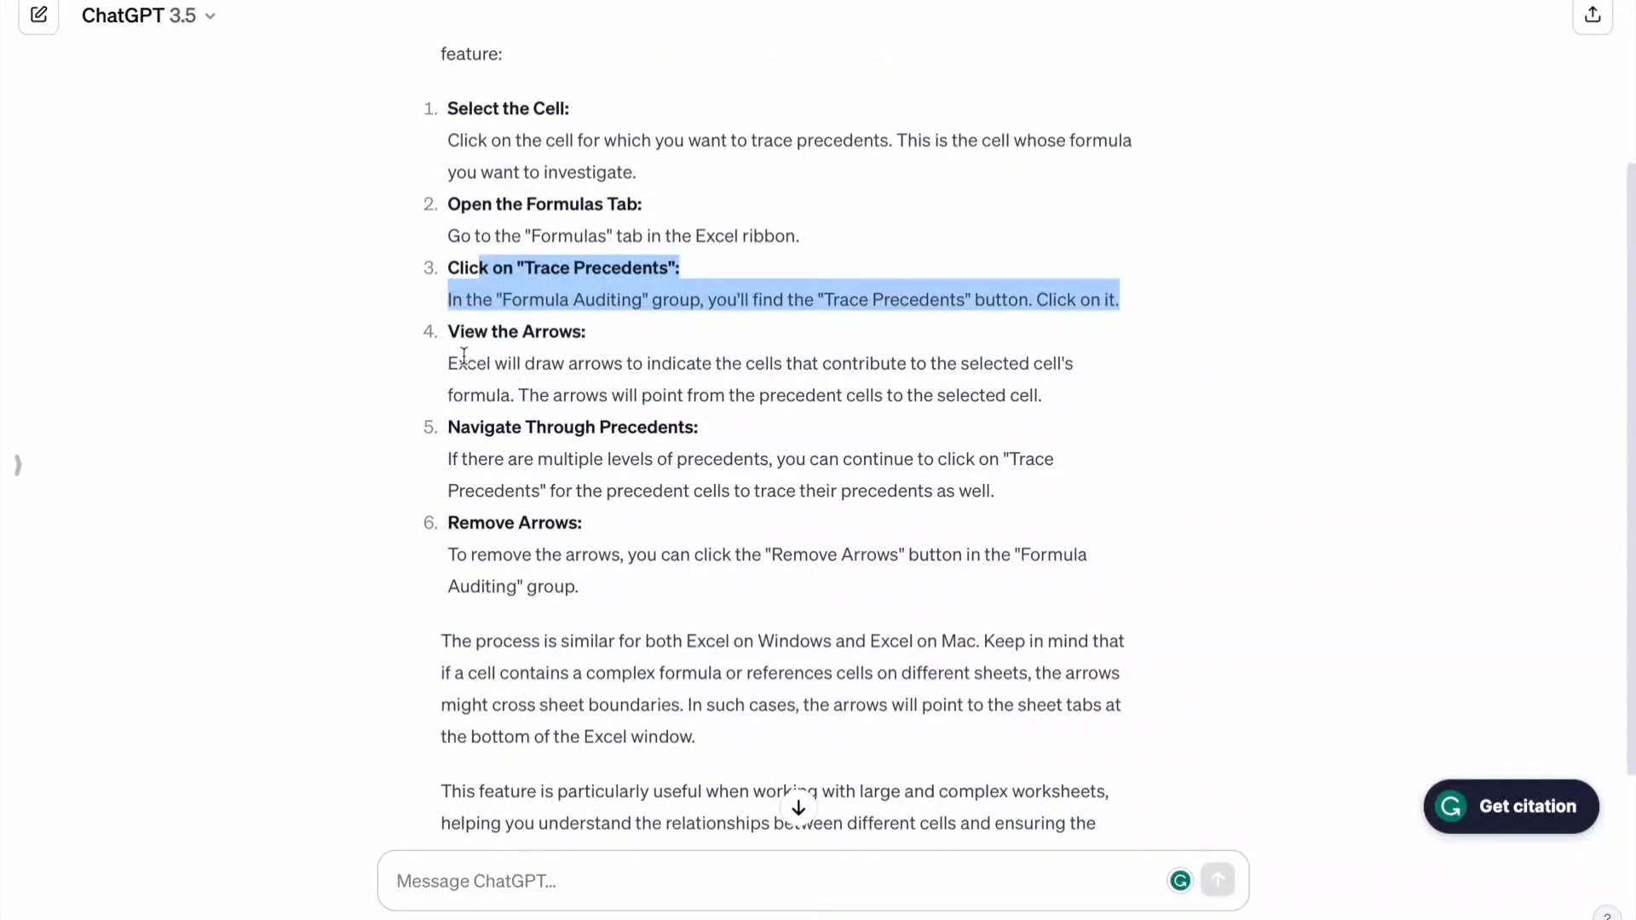
{"action": "left_click_drag", "start_coordinate": [449, 332], "coordinate": [826, 390]}
{"action": "left_click", "coordinate": [508, 372]}
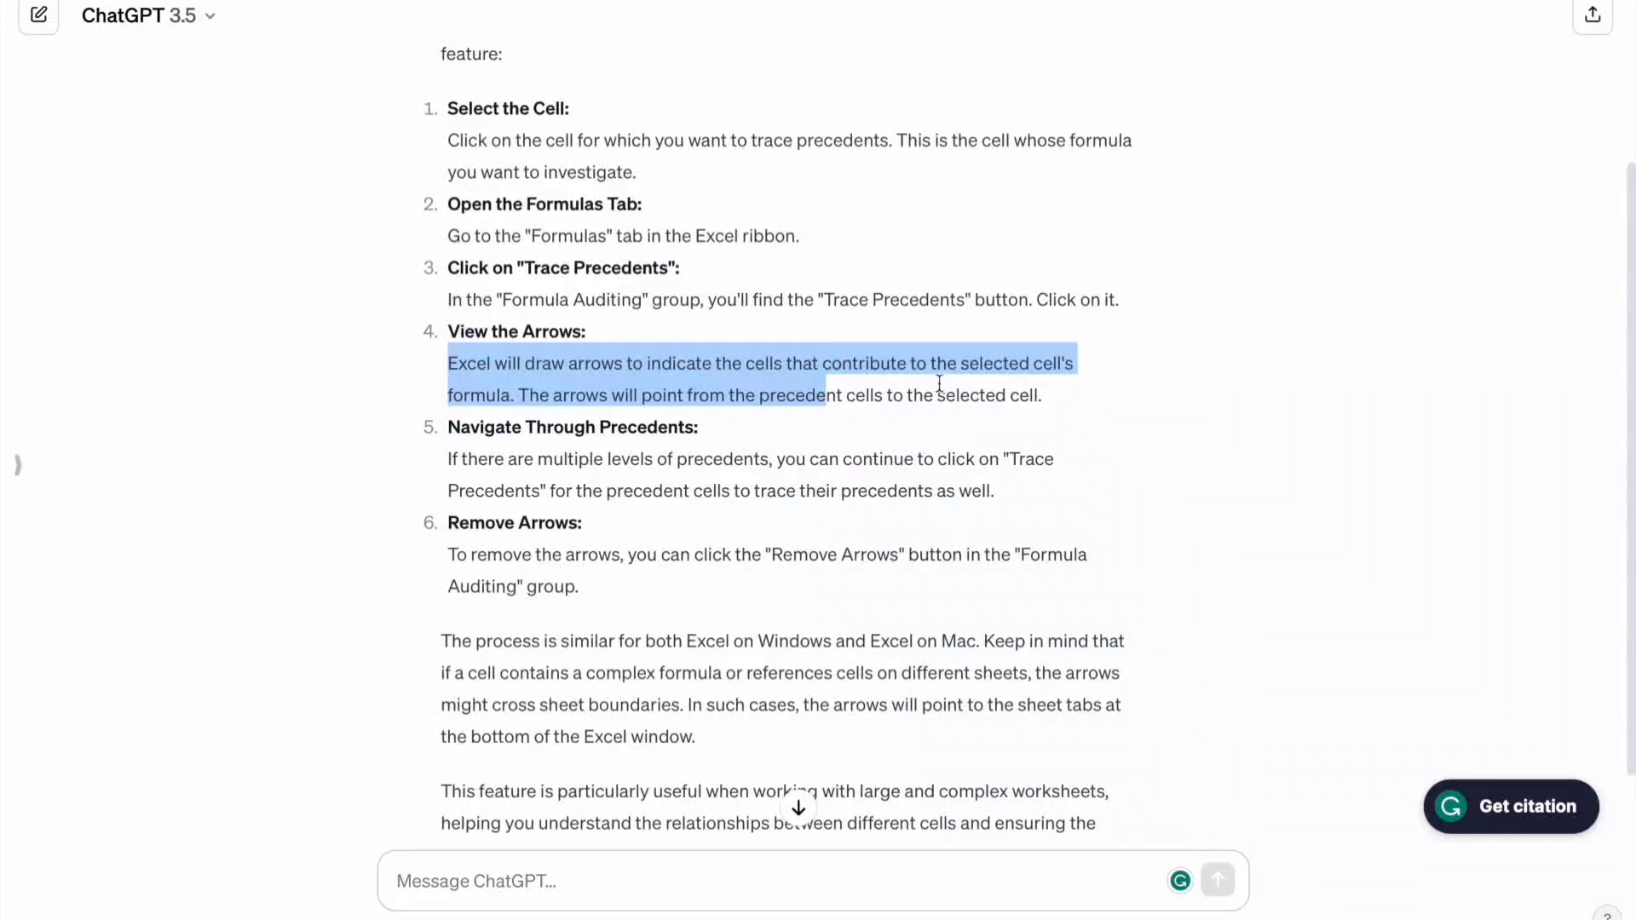
{"action": "left_click", "coordinate": [574, 394]}
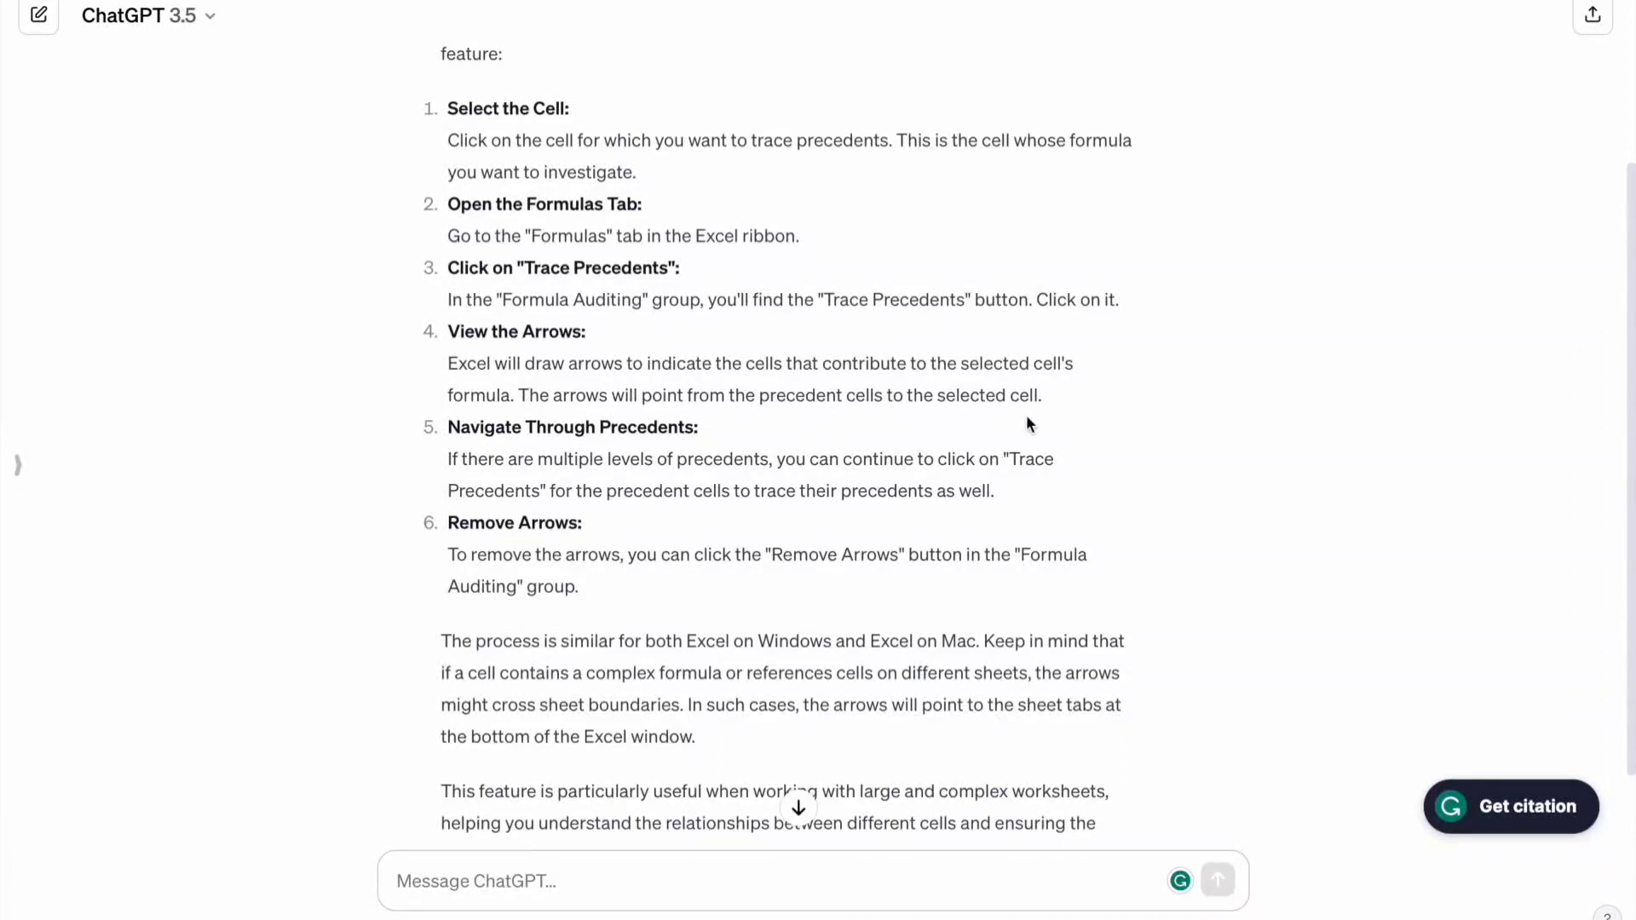
{"action": "scroll", "coordinate": [797, 446], "scroll_direction": "down", "scroll_amount": 2}
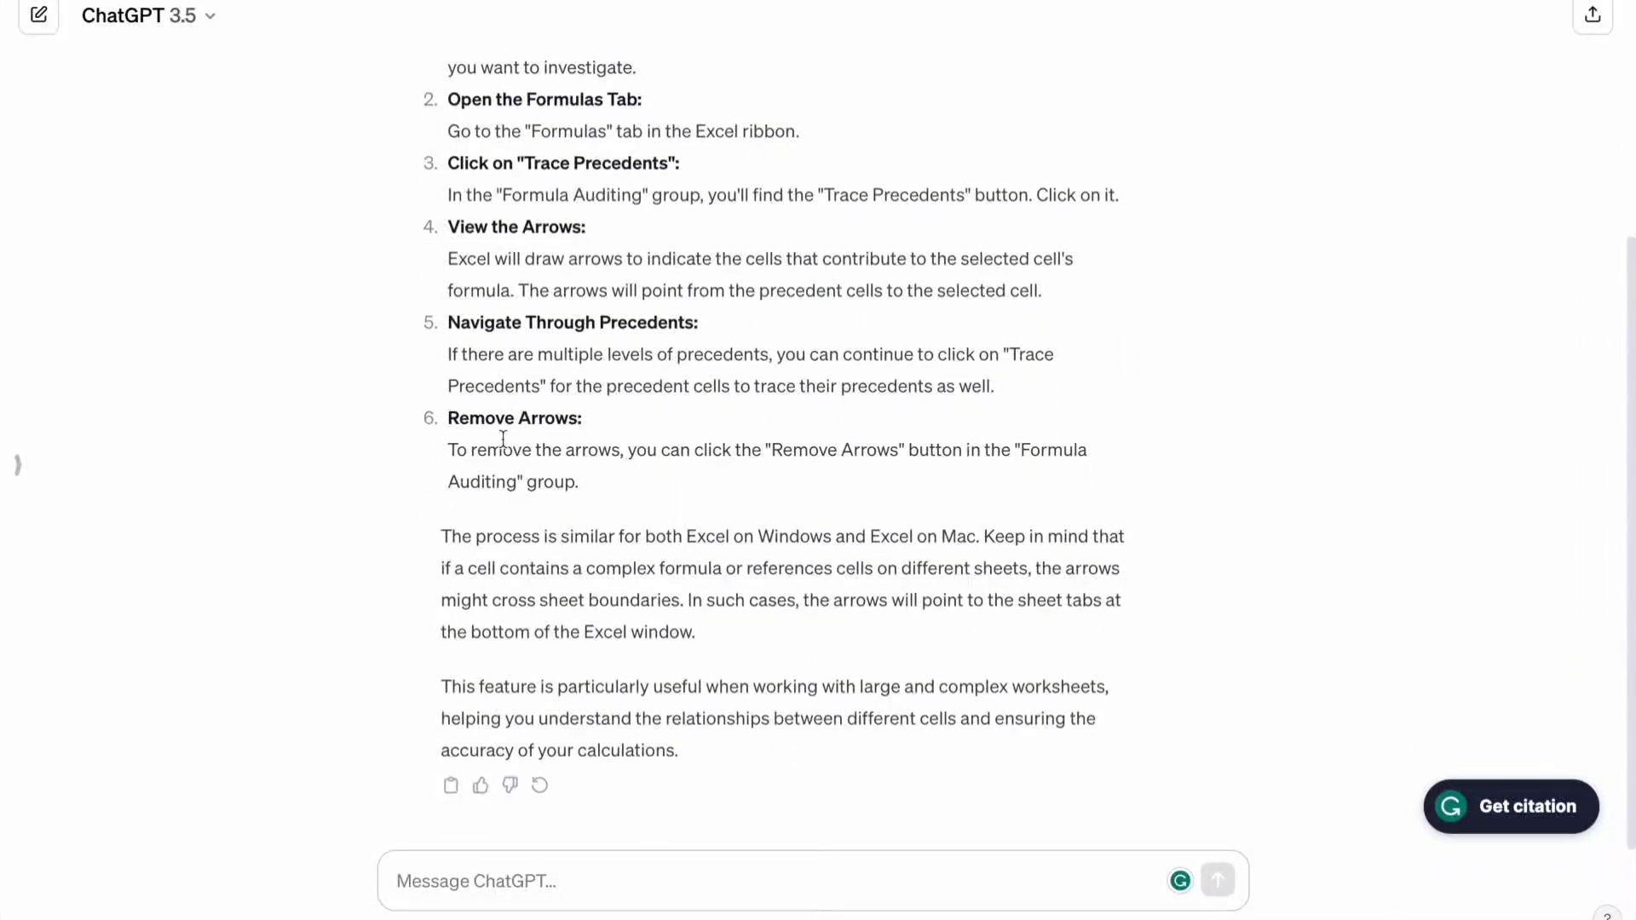
{"action": "scroll", "coordinate": [556, 628], "scroll_direction": "up", "scroll_amount": 2}
{"action": "scroll", "coordinate": [555, 629], "scroll_direction": "down", "scroll_amount": 2}
{"action": "left_click", "coordinate": [535, 895]}
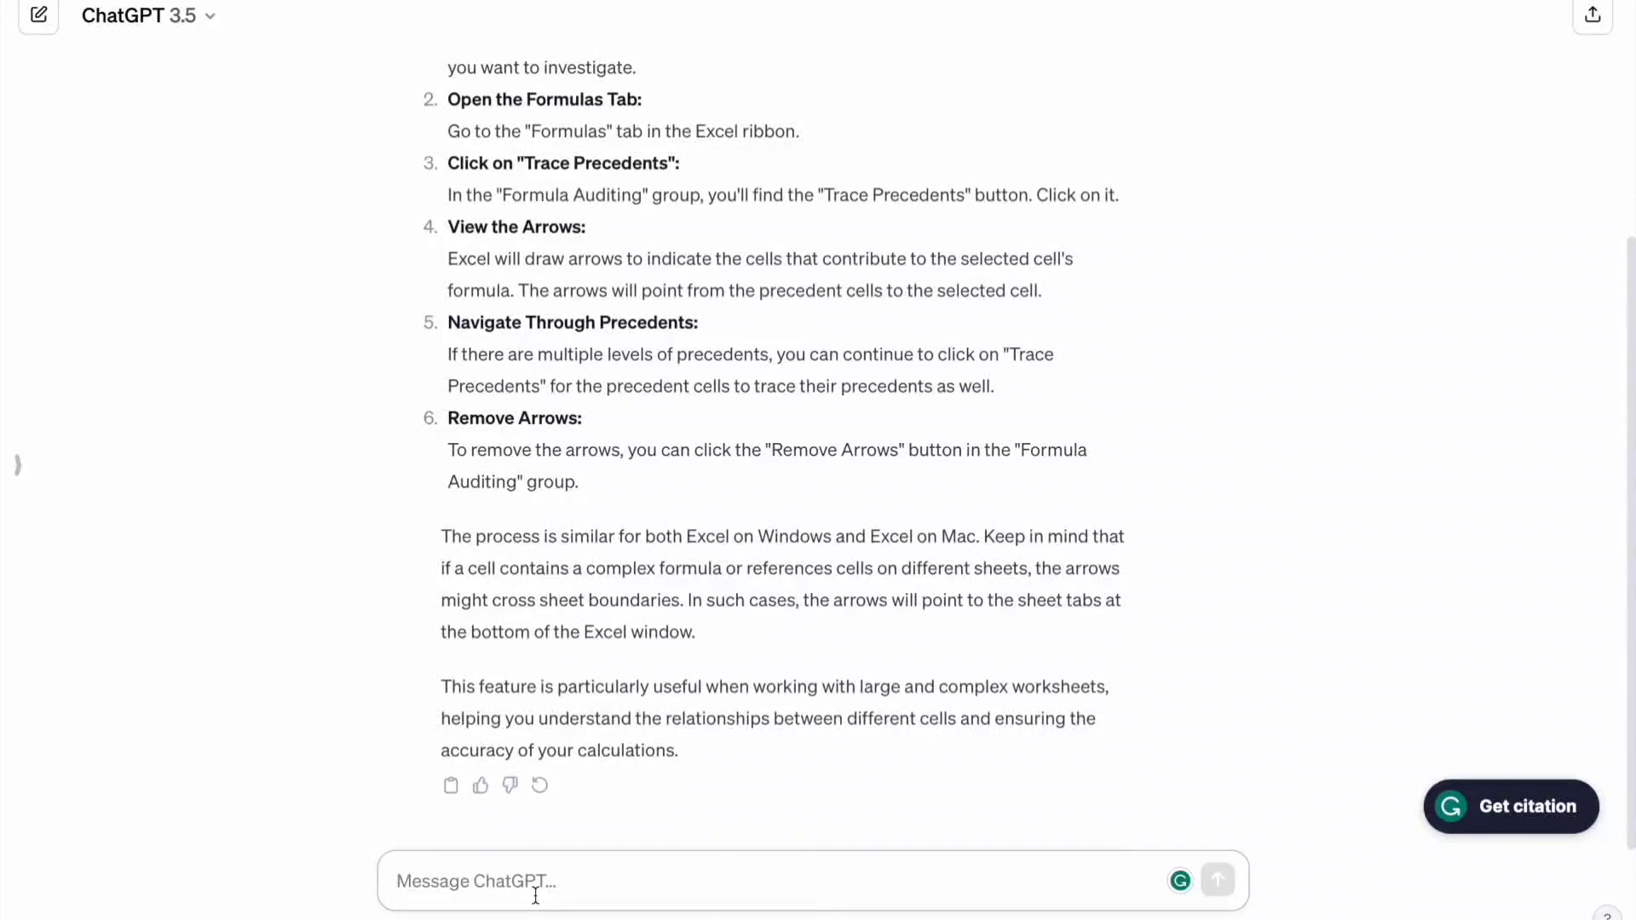
{"action": "scroll", "coordinate": [535, 895], "scroll_direction": "up", "scroll_amount": 1}
{"action": "type", "text": "Ca"}
Send 'Can you explain with an example' and read through the worked A–C worksheet reply.
{"action": "key", "text": "BackSpace"}
{"action": "key", "text": "BackSpace"}
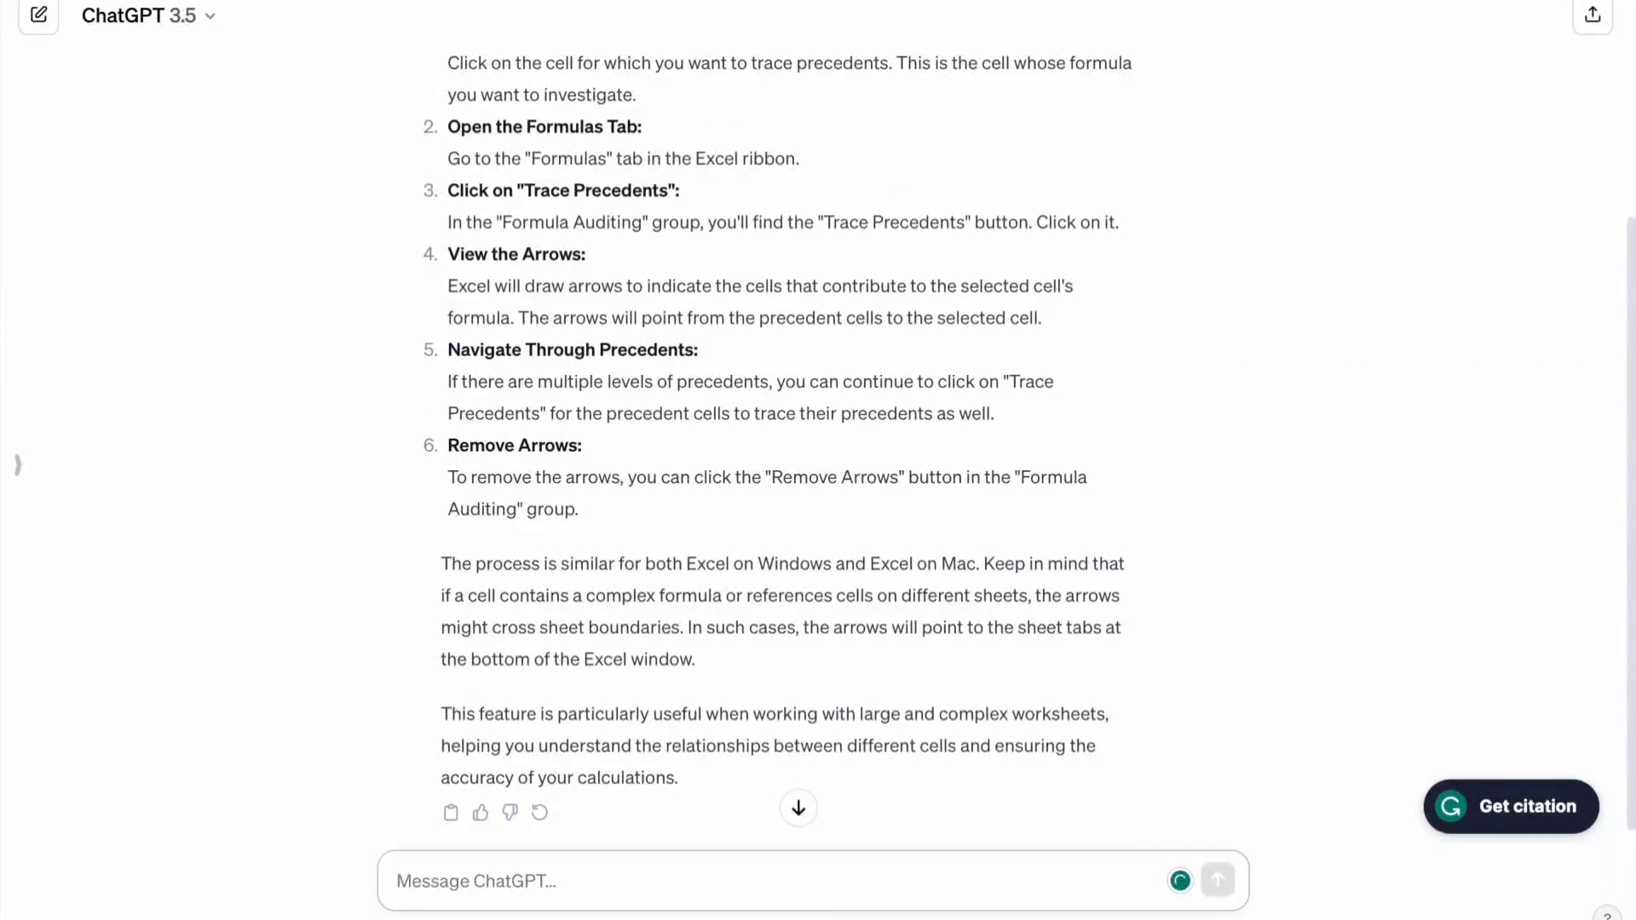
{"action": "type", "text": "Can you "}
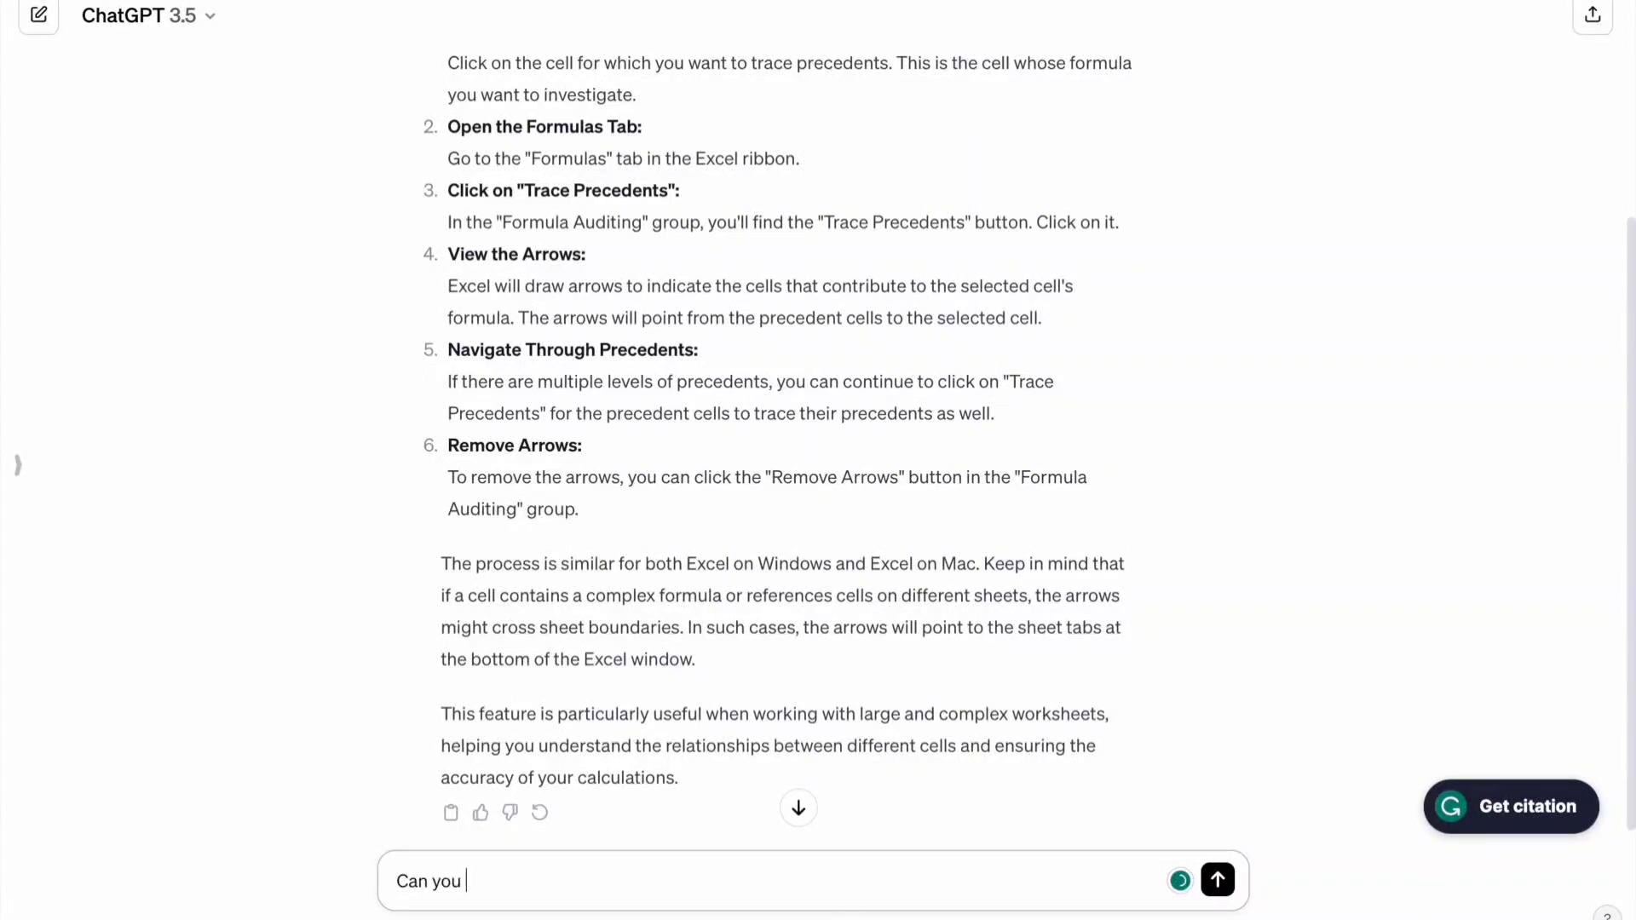
{"action": "type", "text": "explain with an ex"}
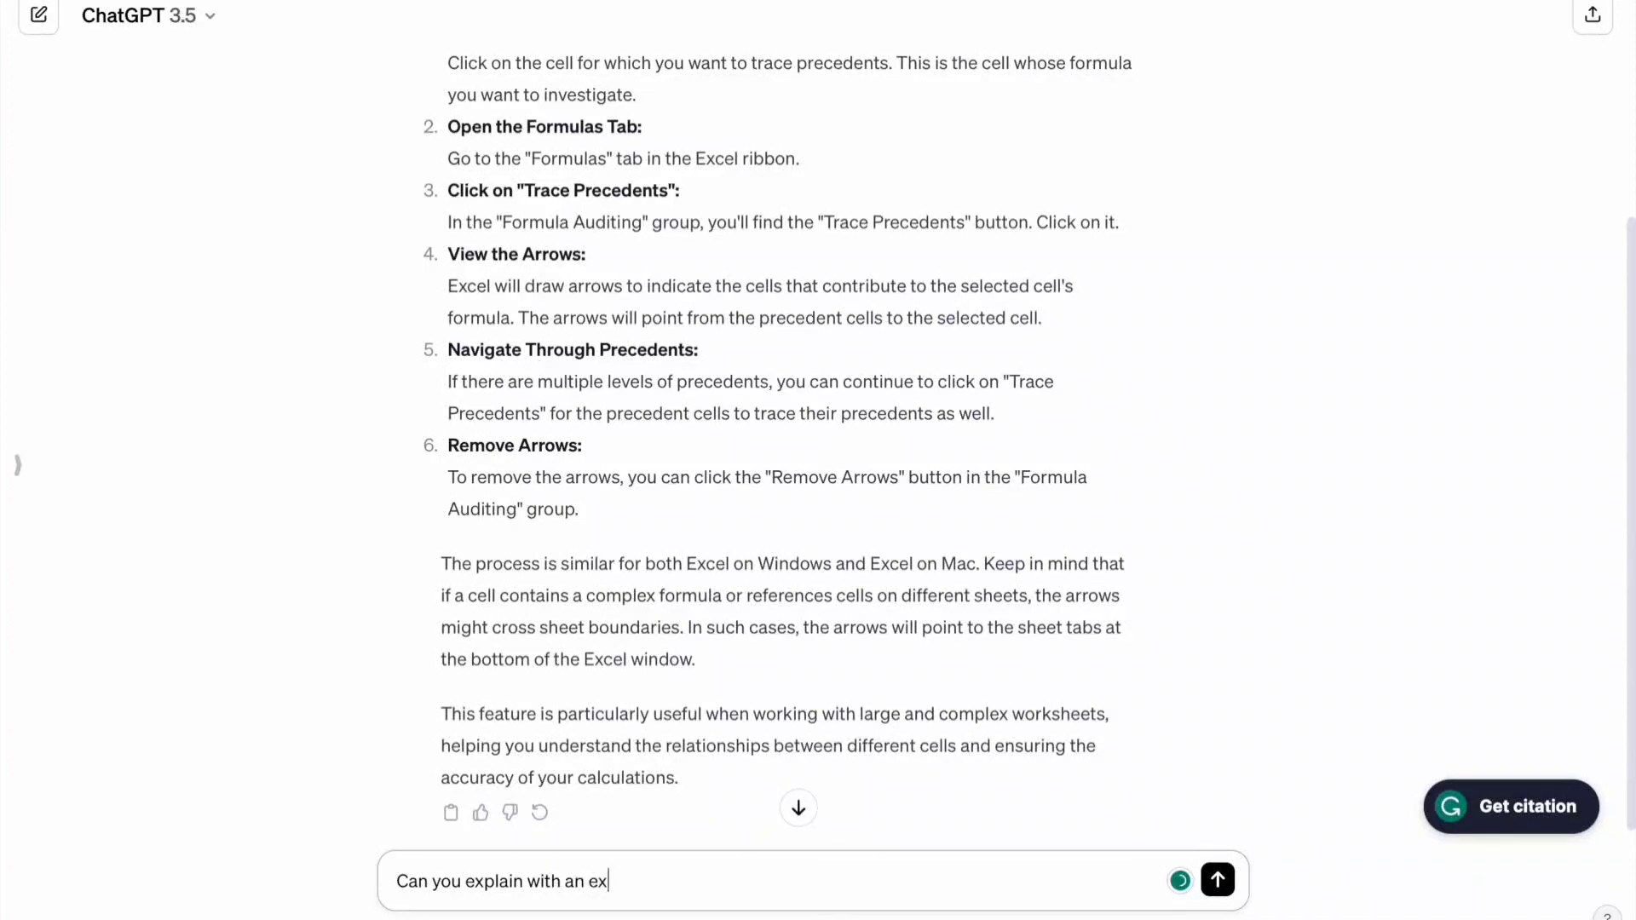
{"action": "type", "text": "ample"}
{"action": "key", "text": "Return"}
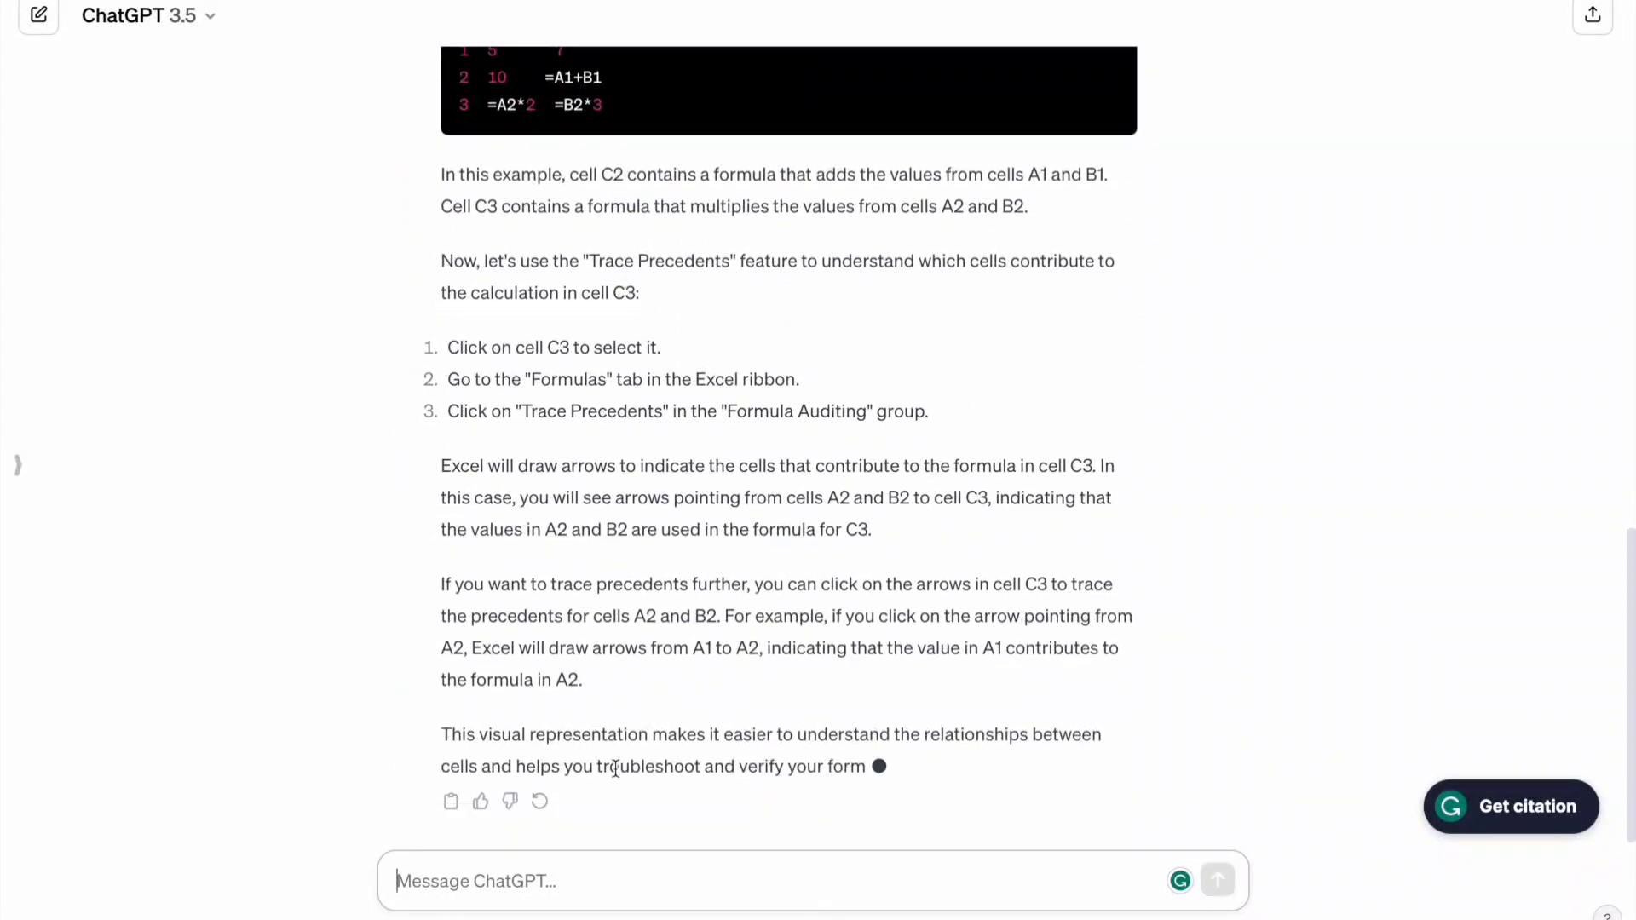
{"action": "scroll", "coordinate": [628, 530], "scroll_direction": "up", "scroll_amount": 6}
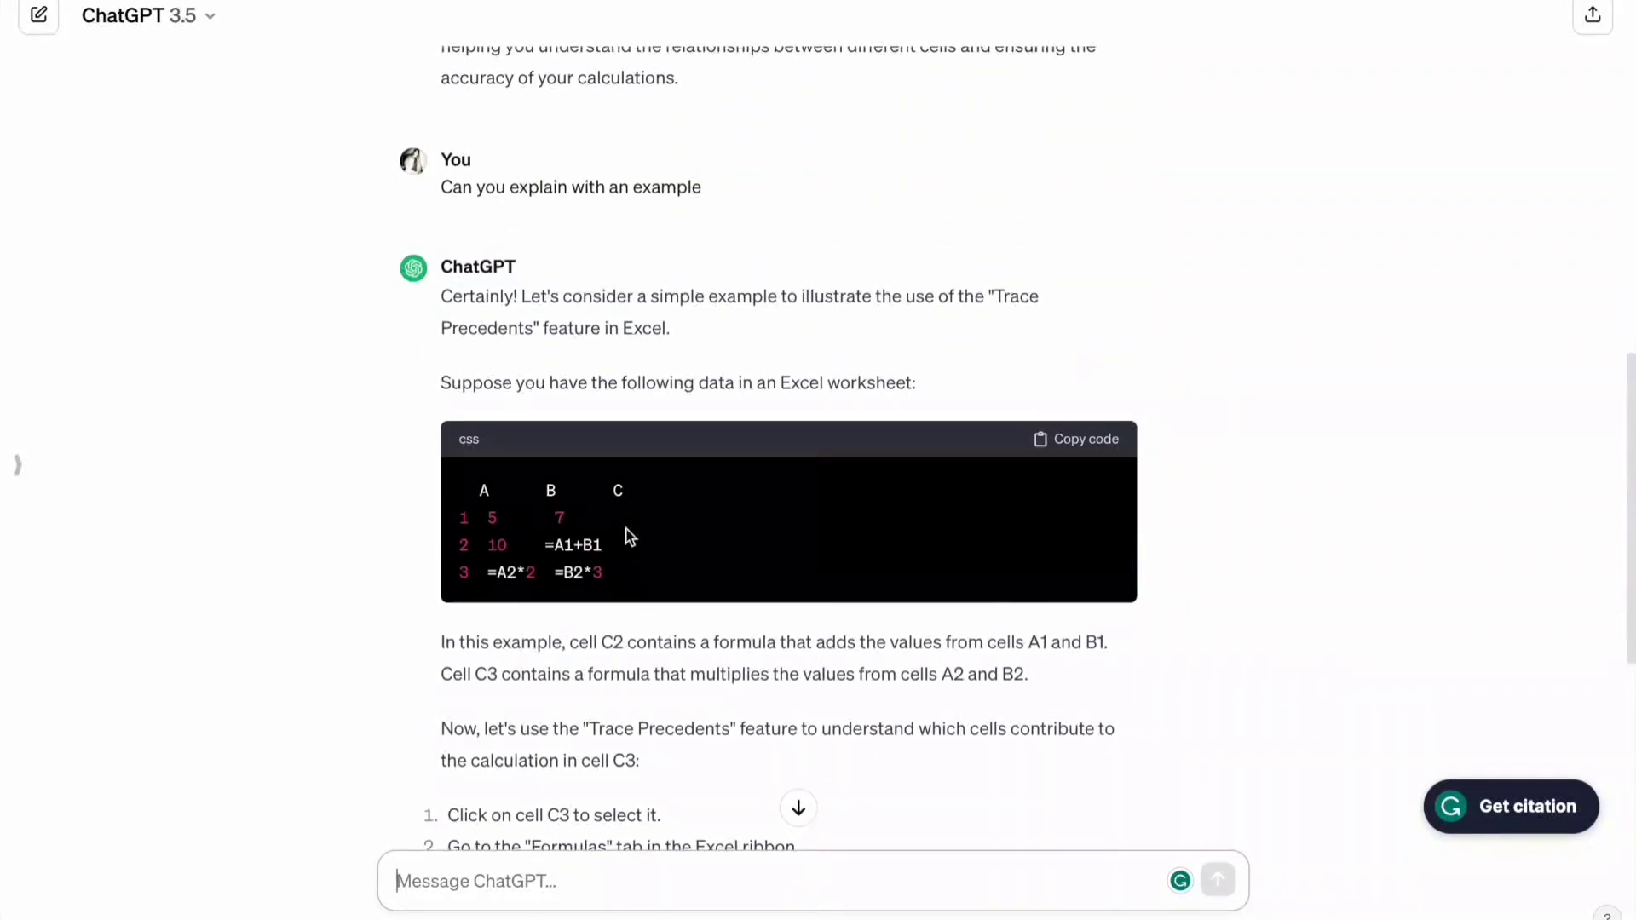
{"action": "scroll", "coordinate": [627, 534], "scroll_direction": "down", "scroll_amount": 1}
{"action": "scroll", "coordinate": [627, 534], "scroll_direction": "down", "scroll_amount": 1}
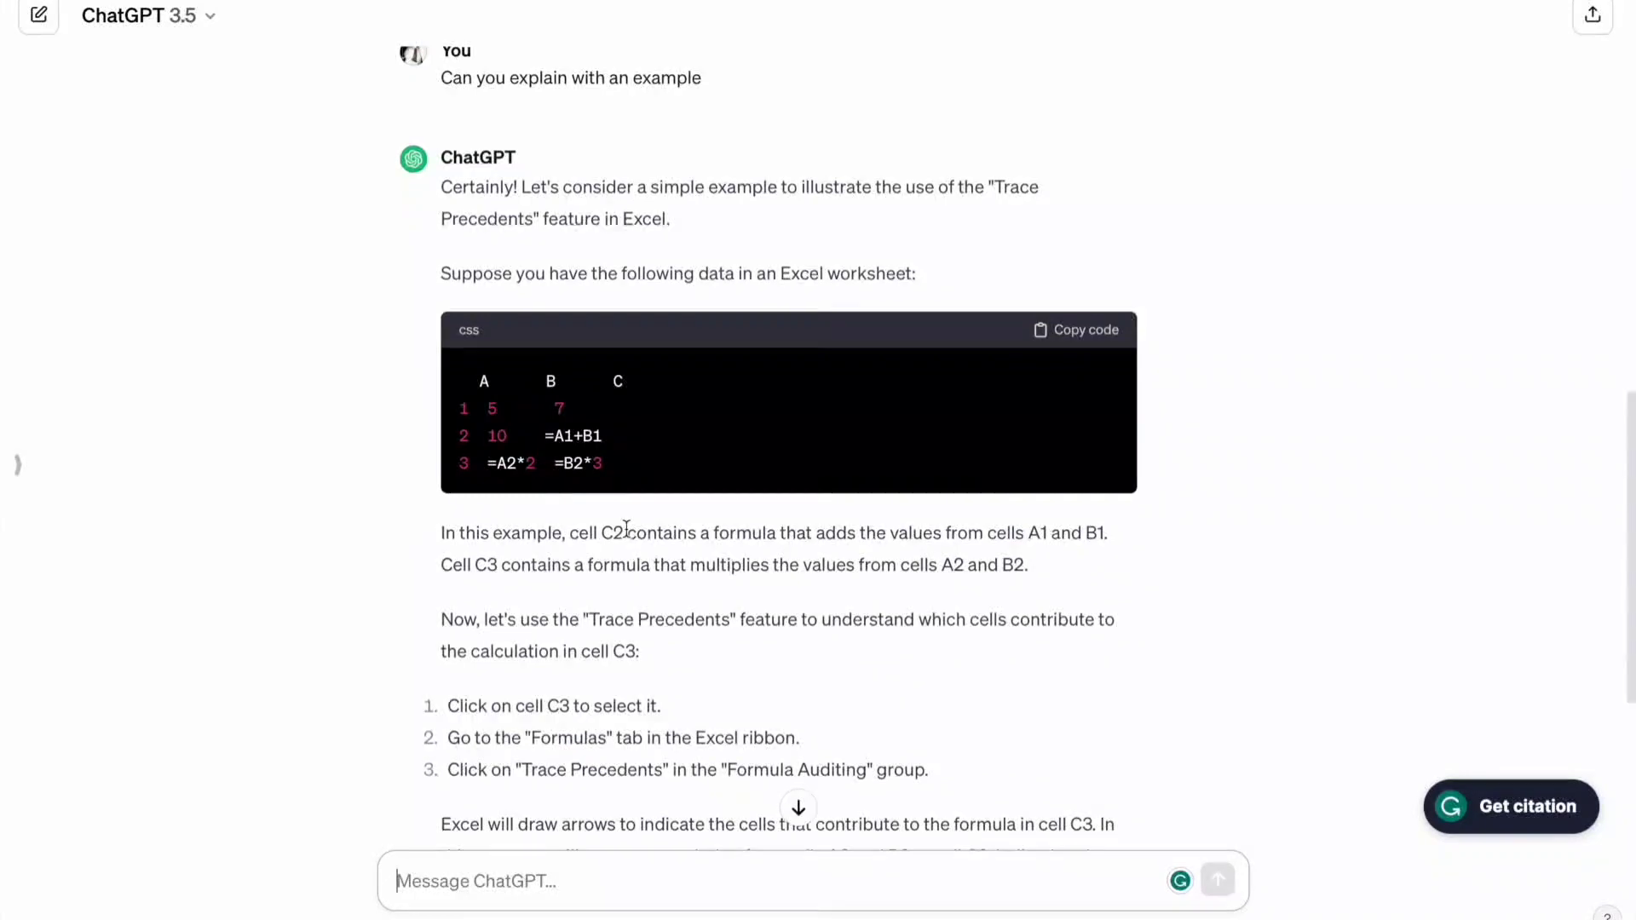
{"action": "scroll", "coordinate": [628, 530], "scroll_direction": "down", "scroll_amount": 1}
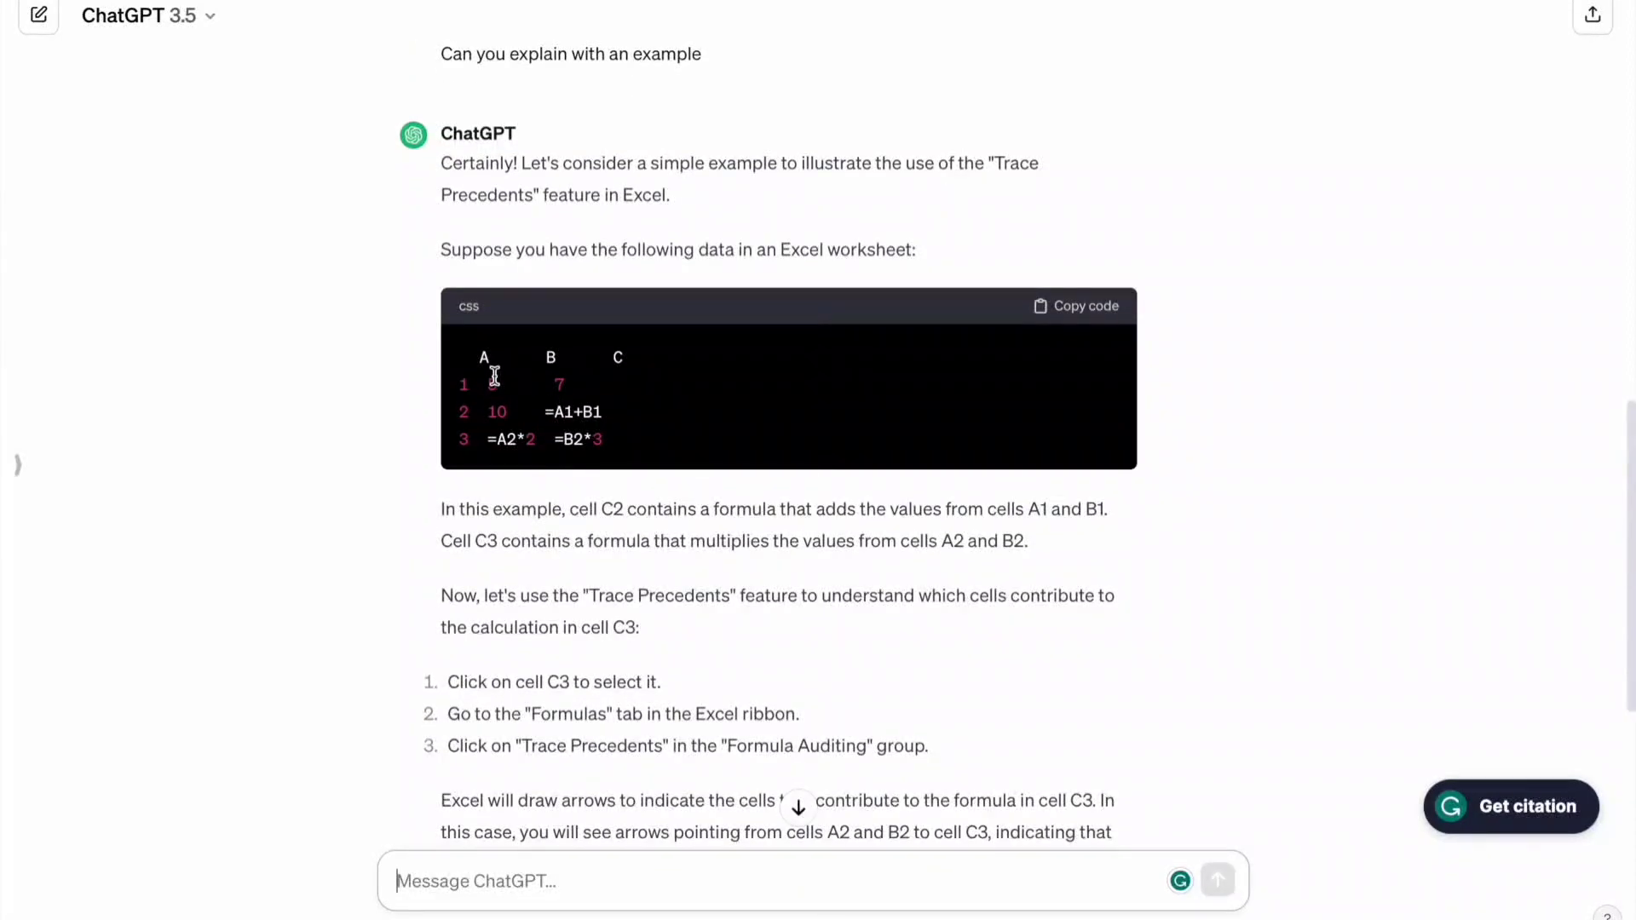
{"action": "scroll", "coordinate": [574, 469], "scroll_direction": "down", "scroll_amount": 4}
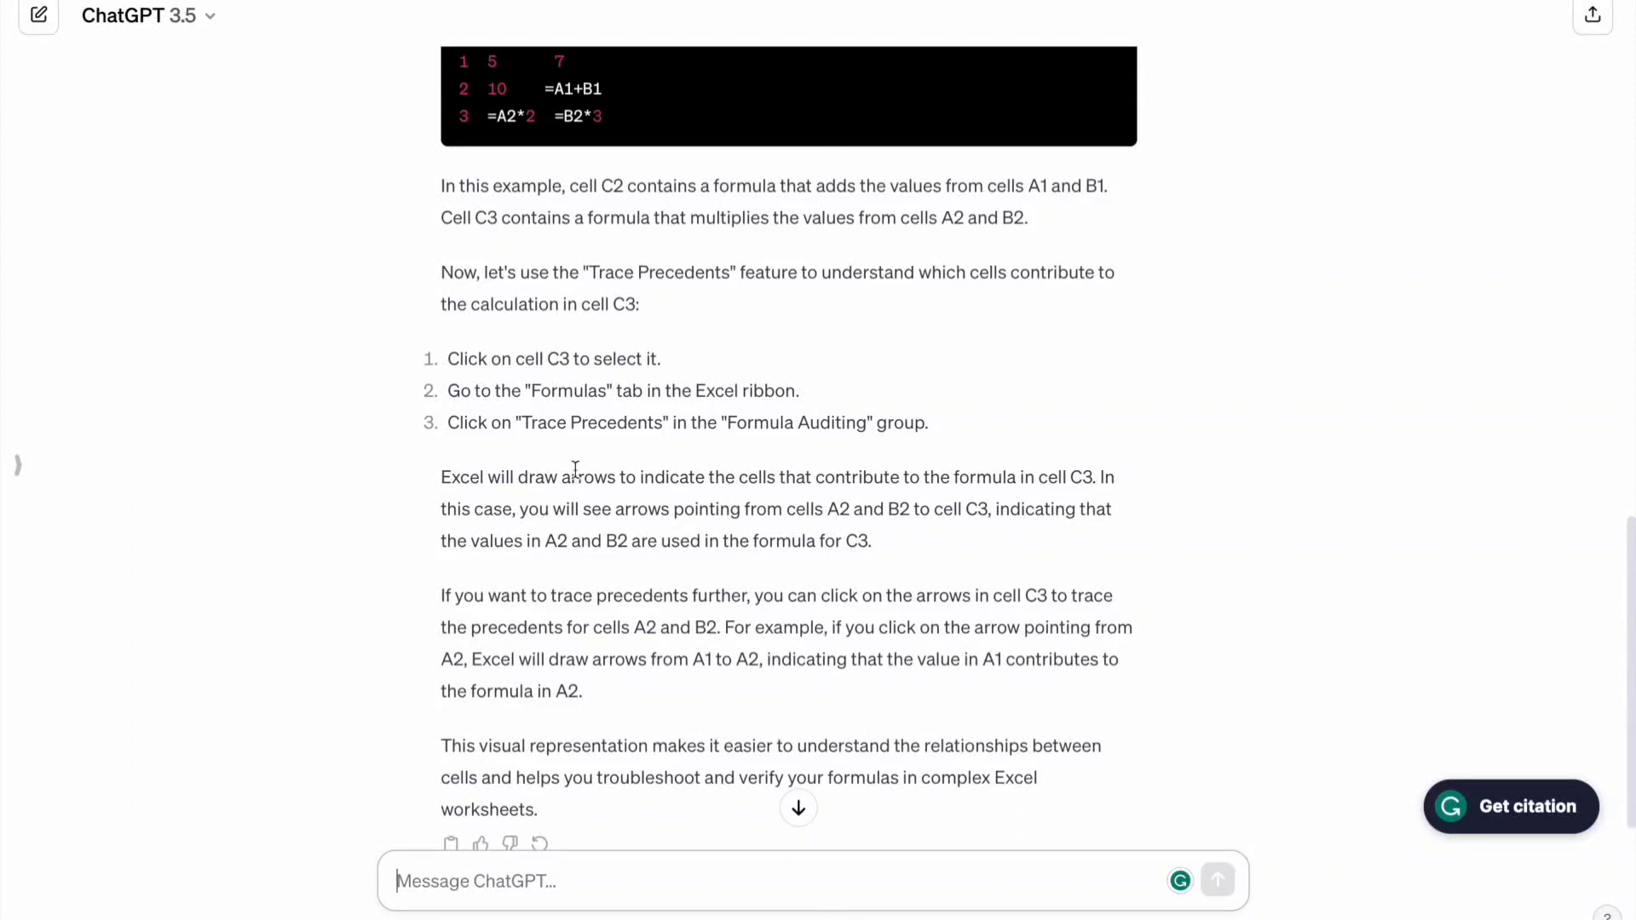
{"action": "scroll", "coordinate": [575, 470], "scroll_direction": "down", "scroll_amount": 1}
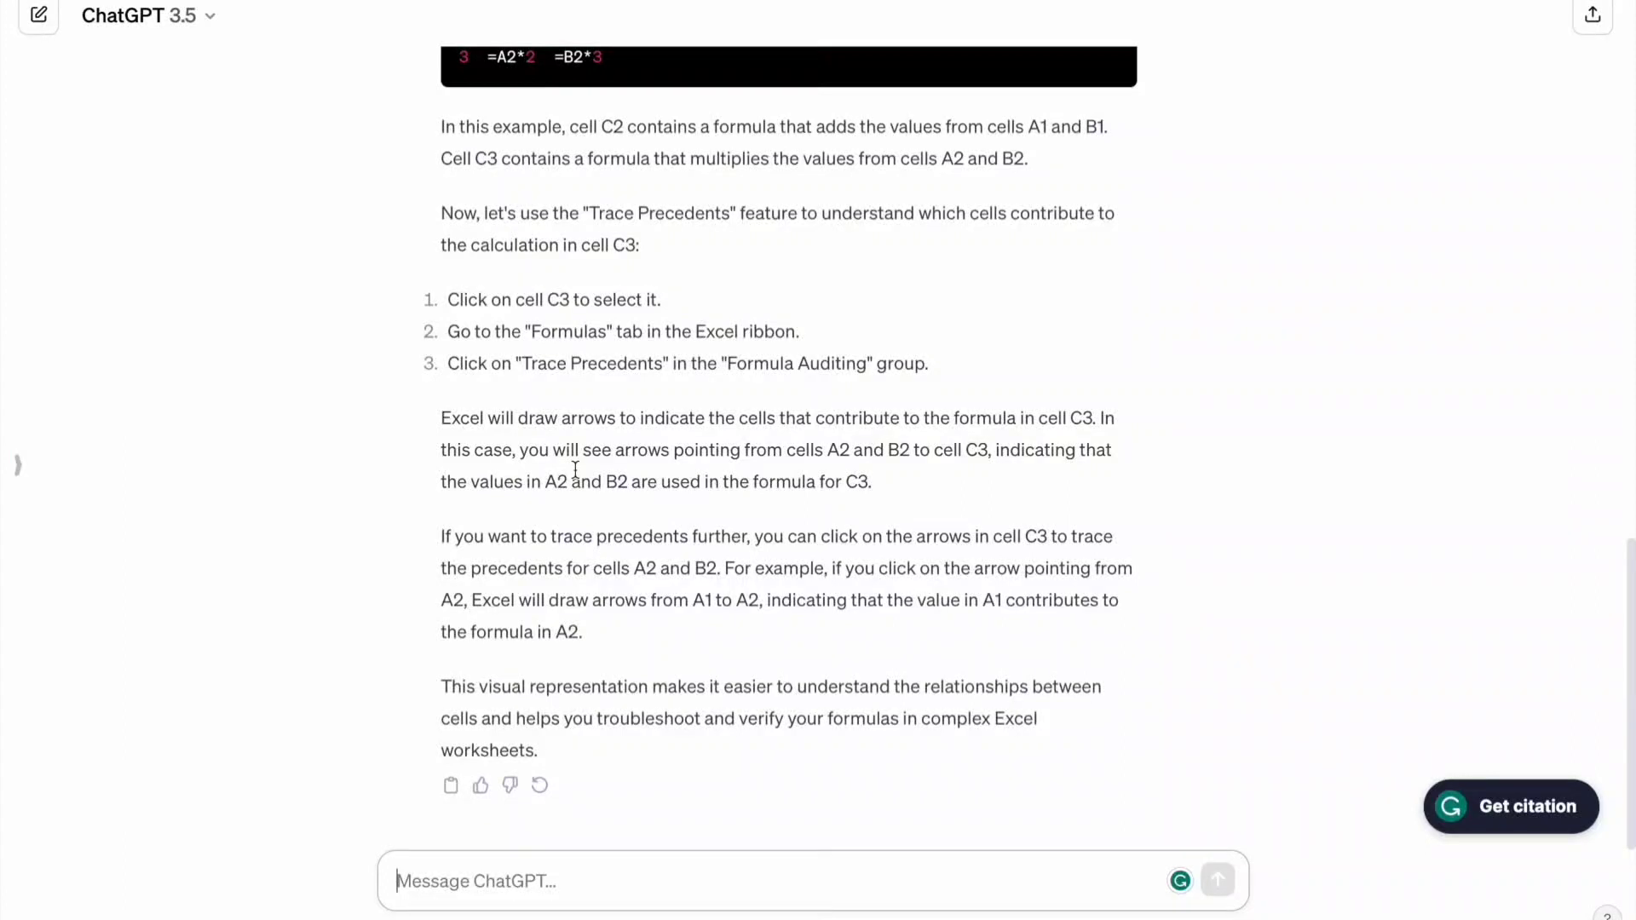
Send 'With sample data' and read the reply tracing precedents of C3 and C4.
{"action": "scroll", "coordinate": [576, 470], "scroll_direction": "up", "scroll_amount": 1}
{"action": "type", "text": "Wi"}
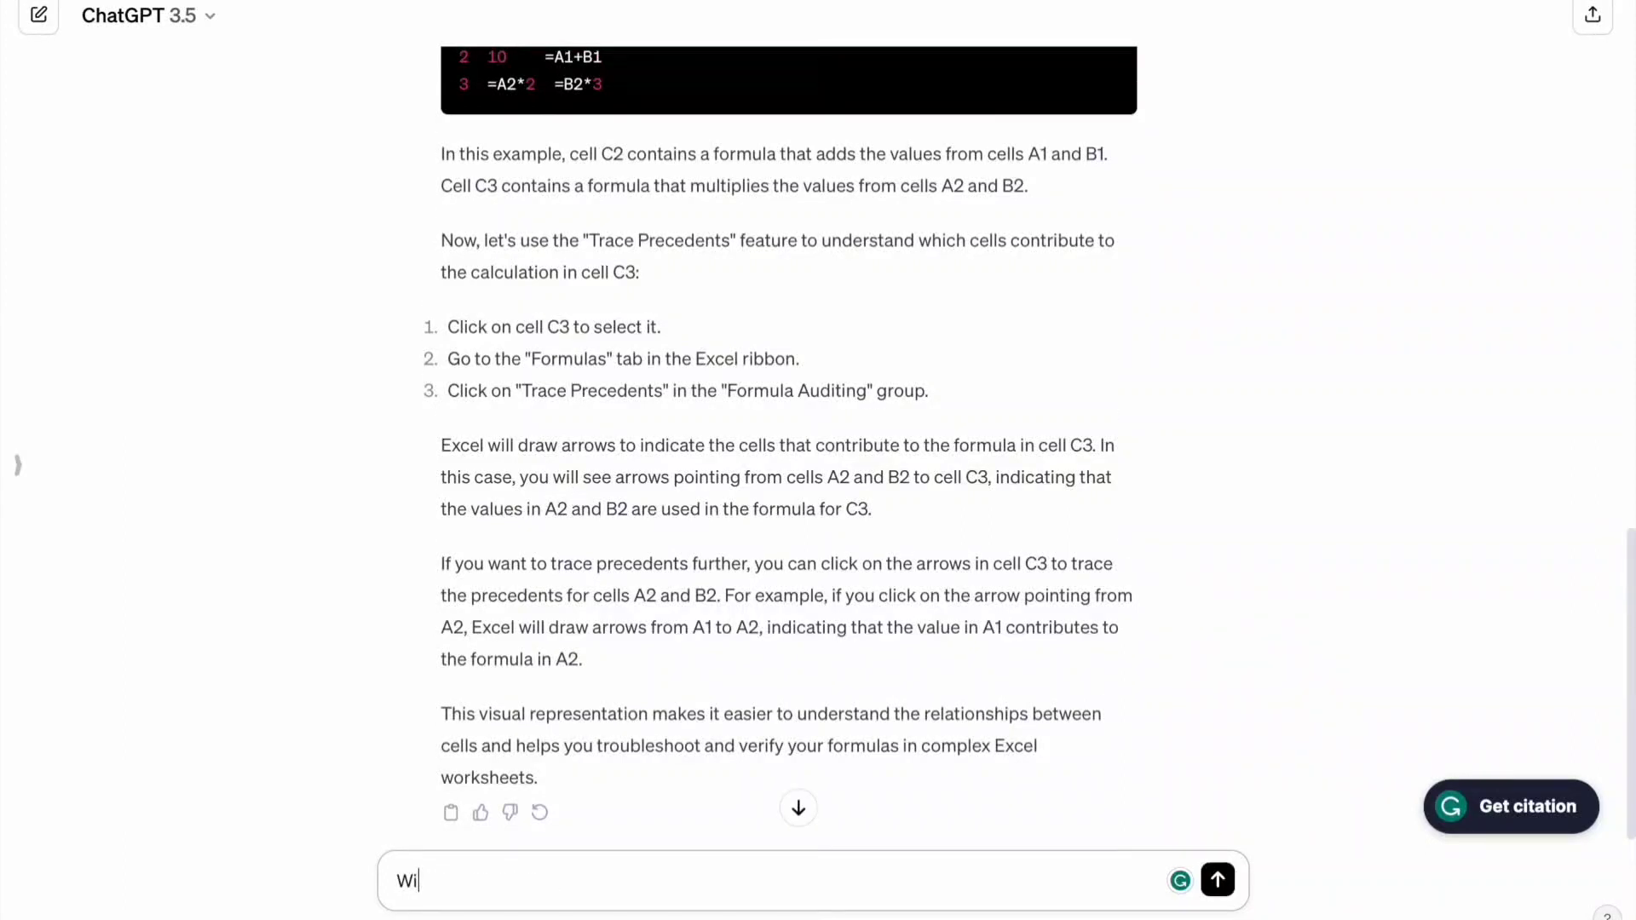
{"action": "type", "text": "th sample data"}
{"action": "key", "text": "Return"}
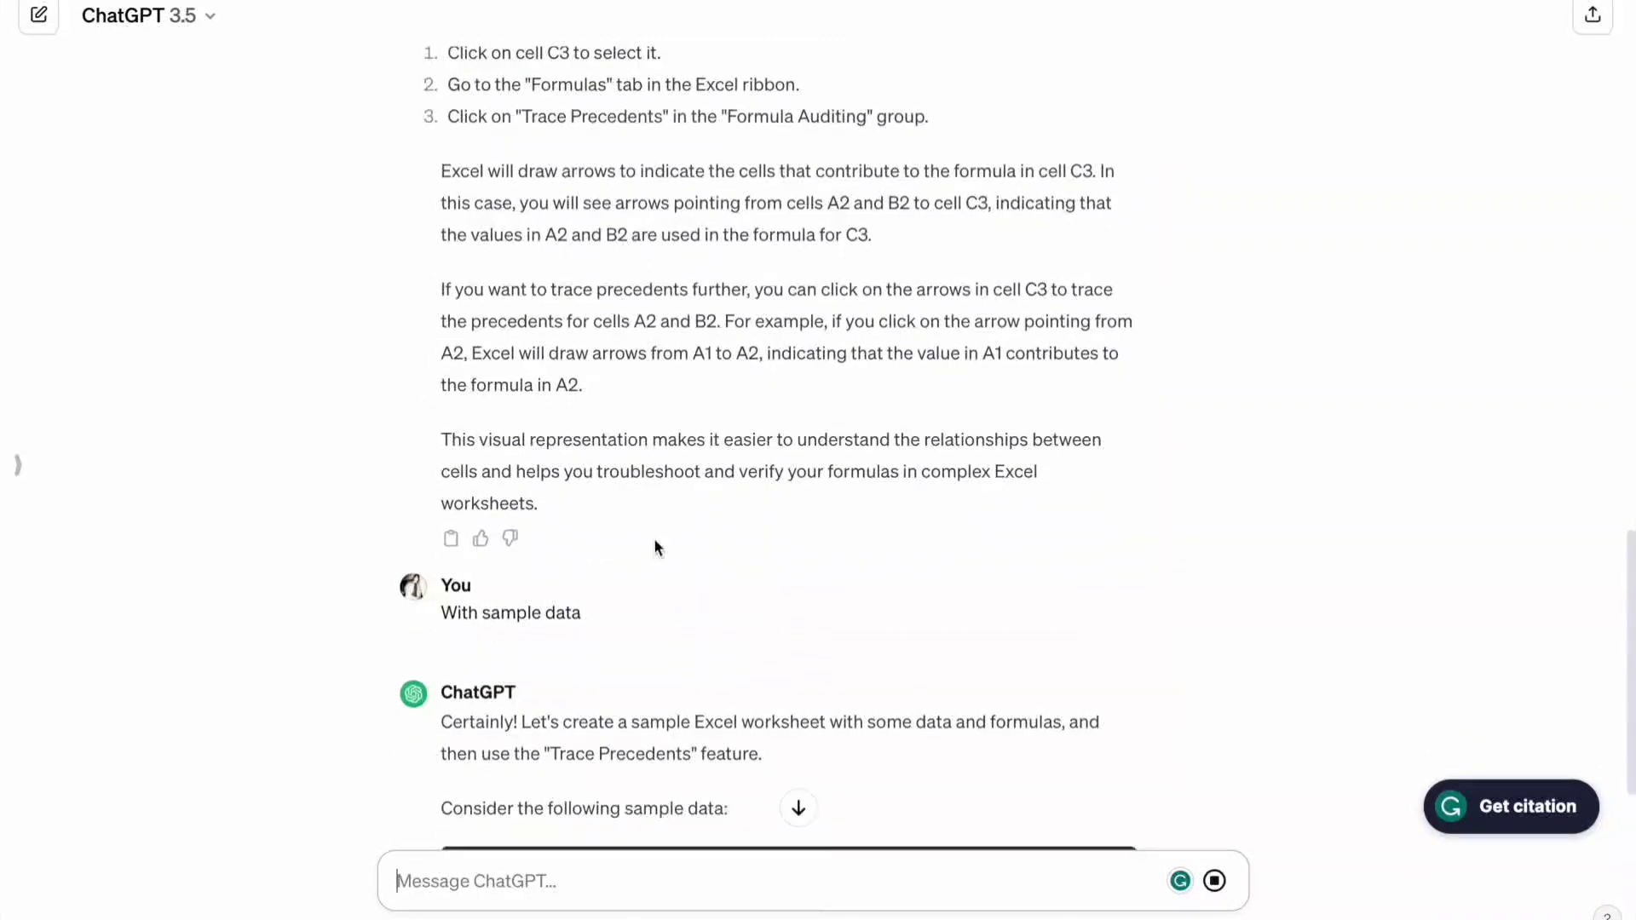
{"action": "scroll", "coordinate": [653, 539], "scroll_direction": "down", "scroll_amount": 7}
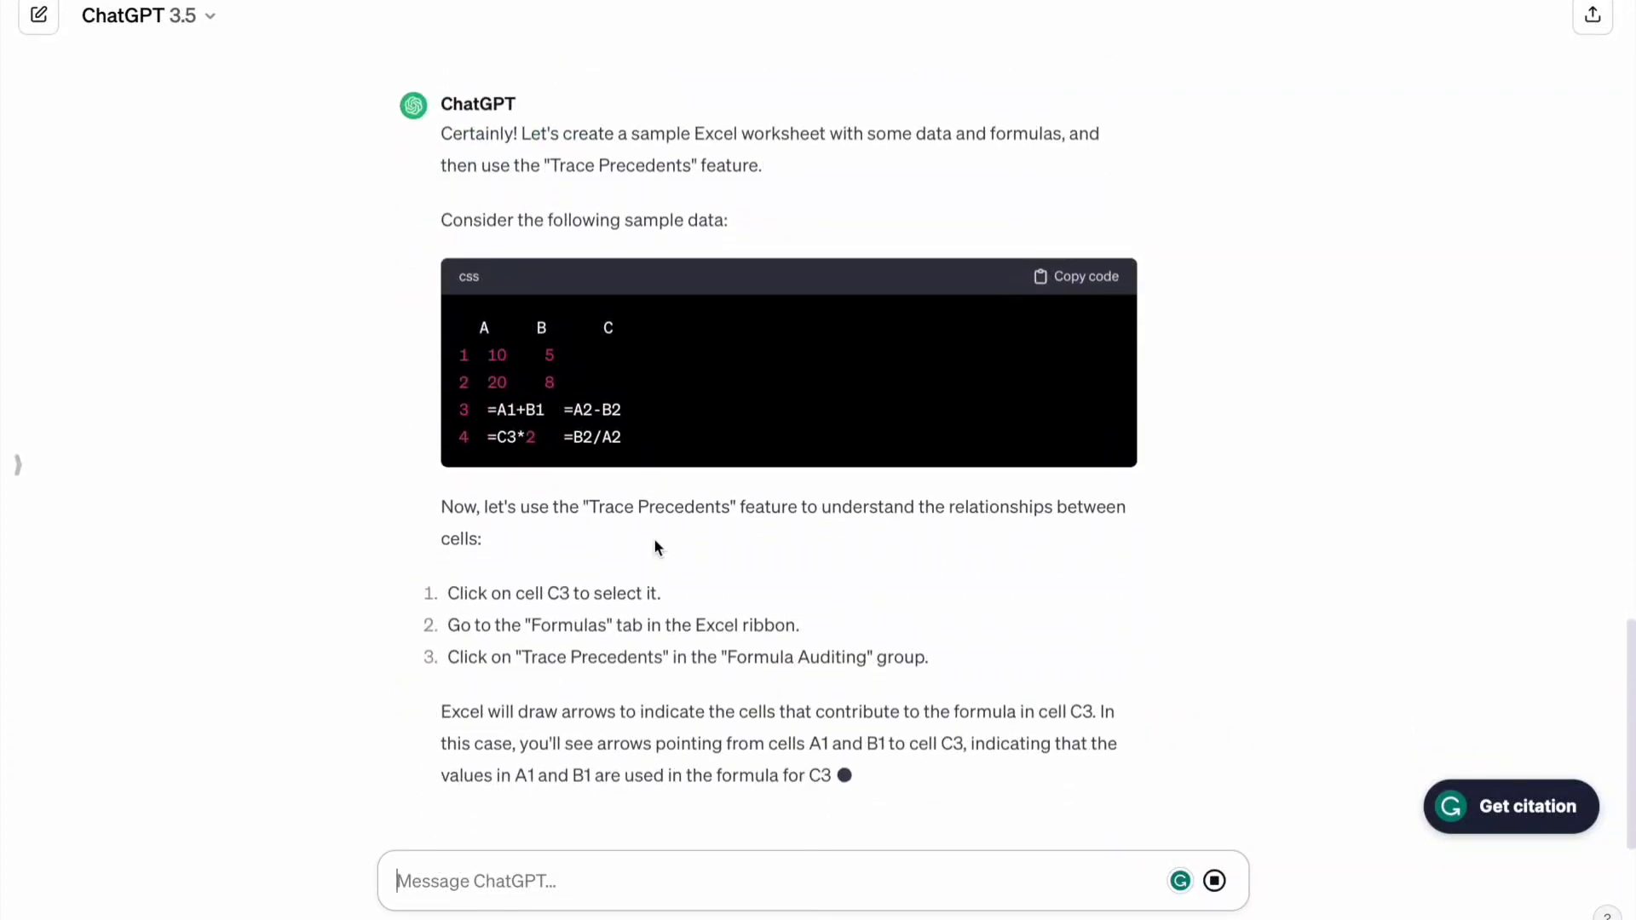
{"action": "scroll", "coordinate": [653, 539], "scroll_direction": "down", "scroll_amount": 4}
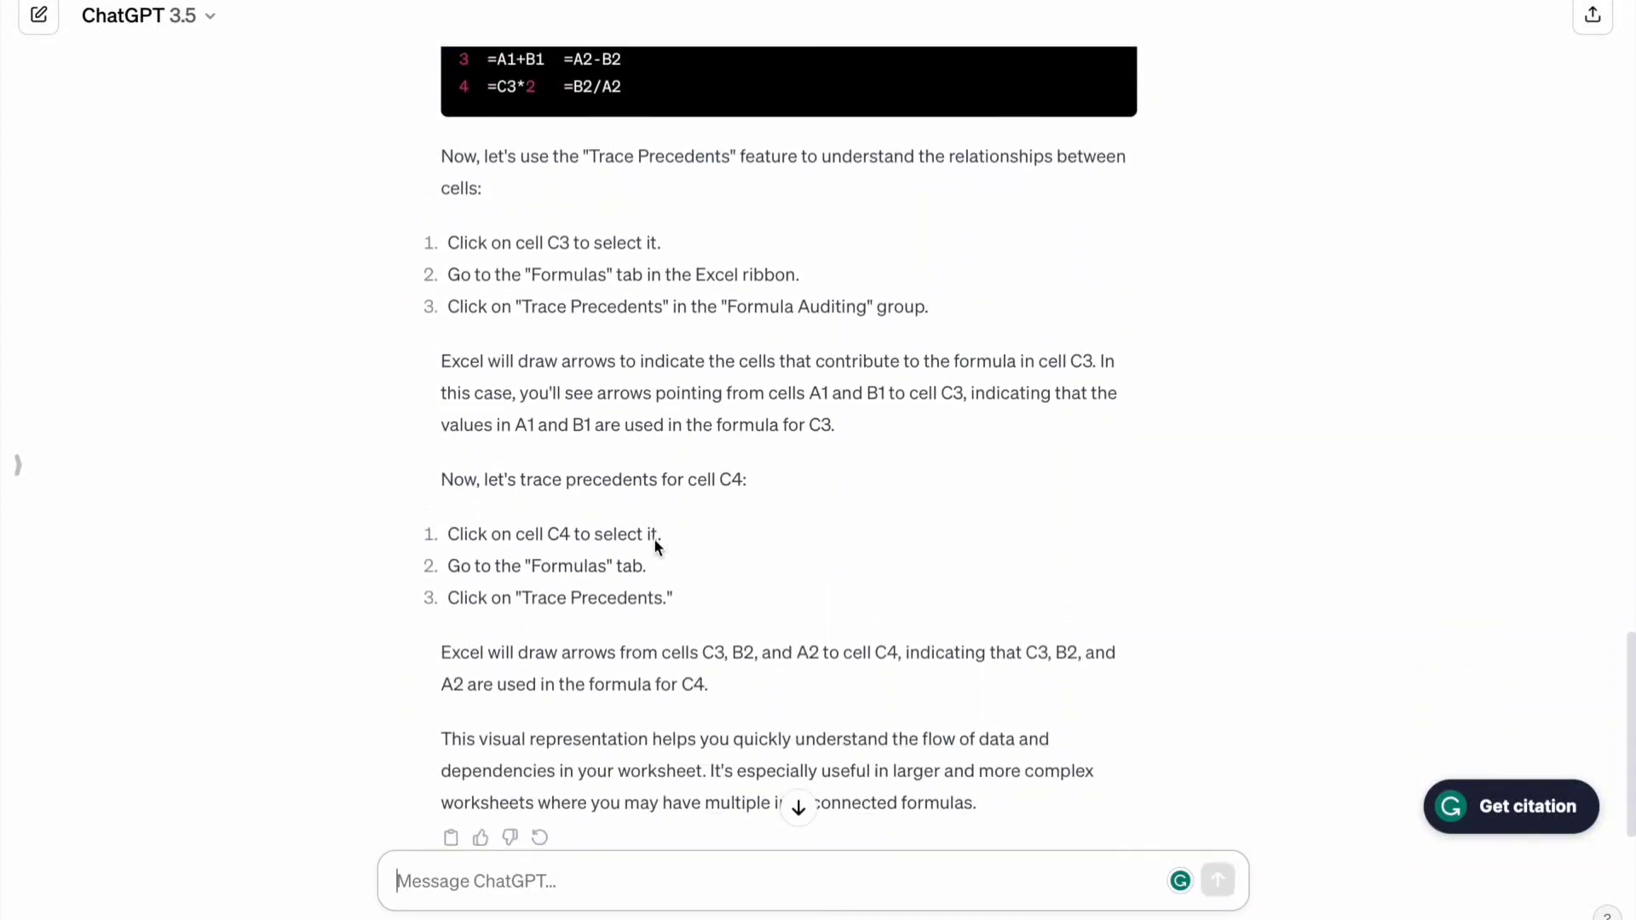
{"action": "scroll", "coordinate": [656, 545], "scroll_direction": "down", "scroll_amount": 1}
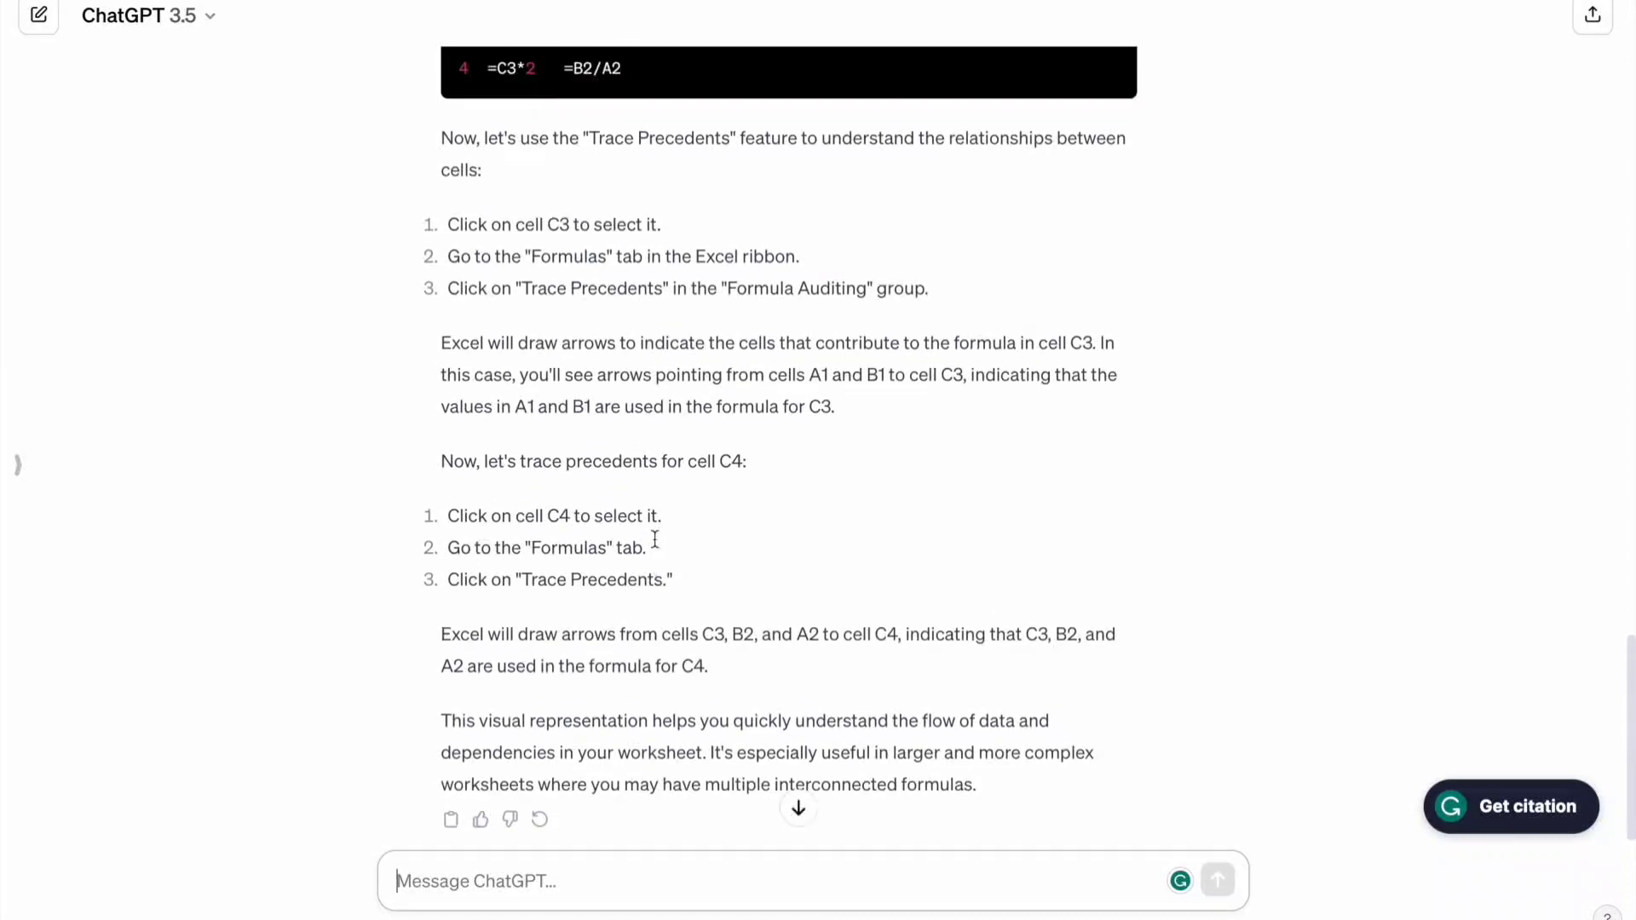
{"action": "scroll", "coordinate": [654, 538], "scroll_direction": "up", "scroll_amount": 1}
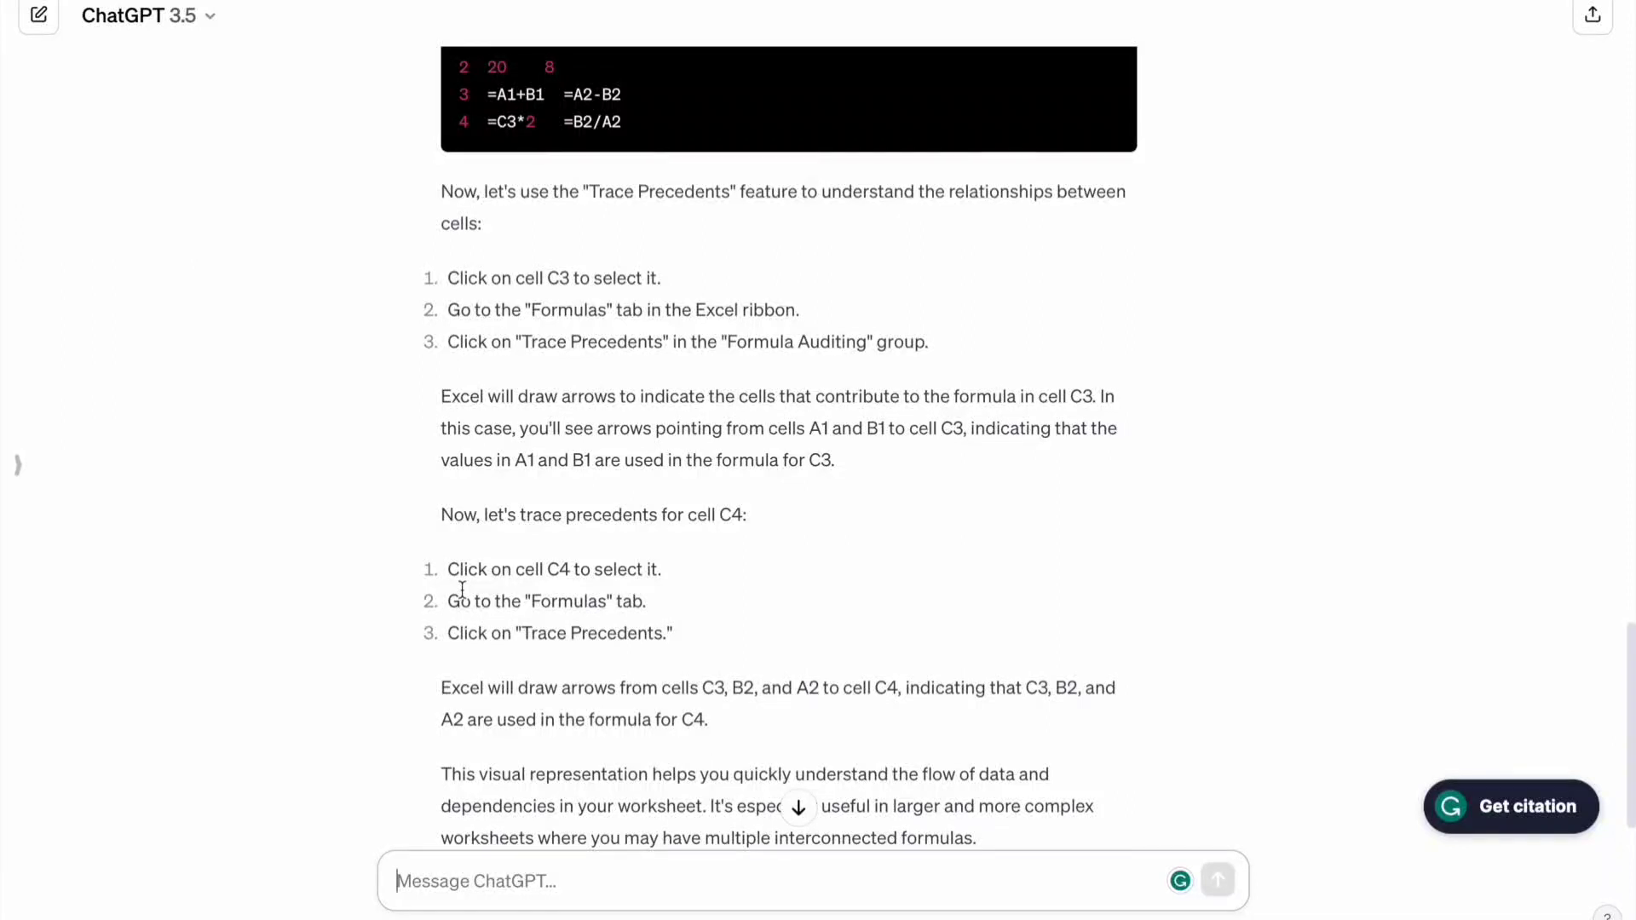
{"action": "scroll", "coordinate": [461, 588], "scroll_direction": "up", "scroll_amount": 3}
{"action": "scroll", "coordinate": [566, 503], "scroll_direction": "down", "scroll_amount": 4}
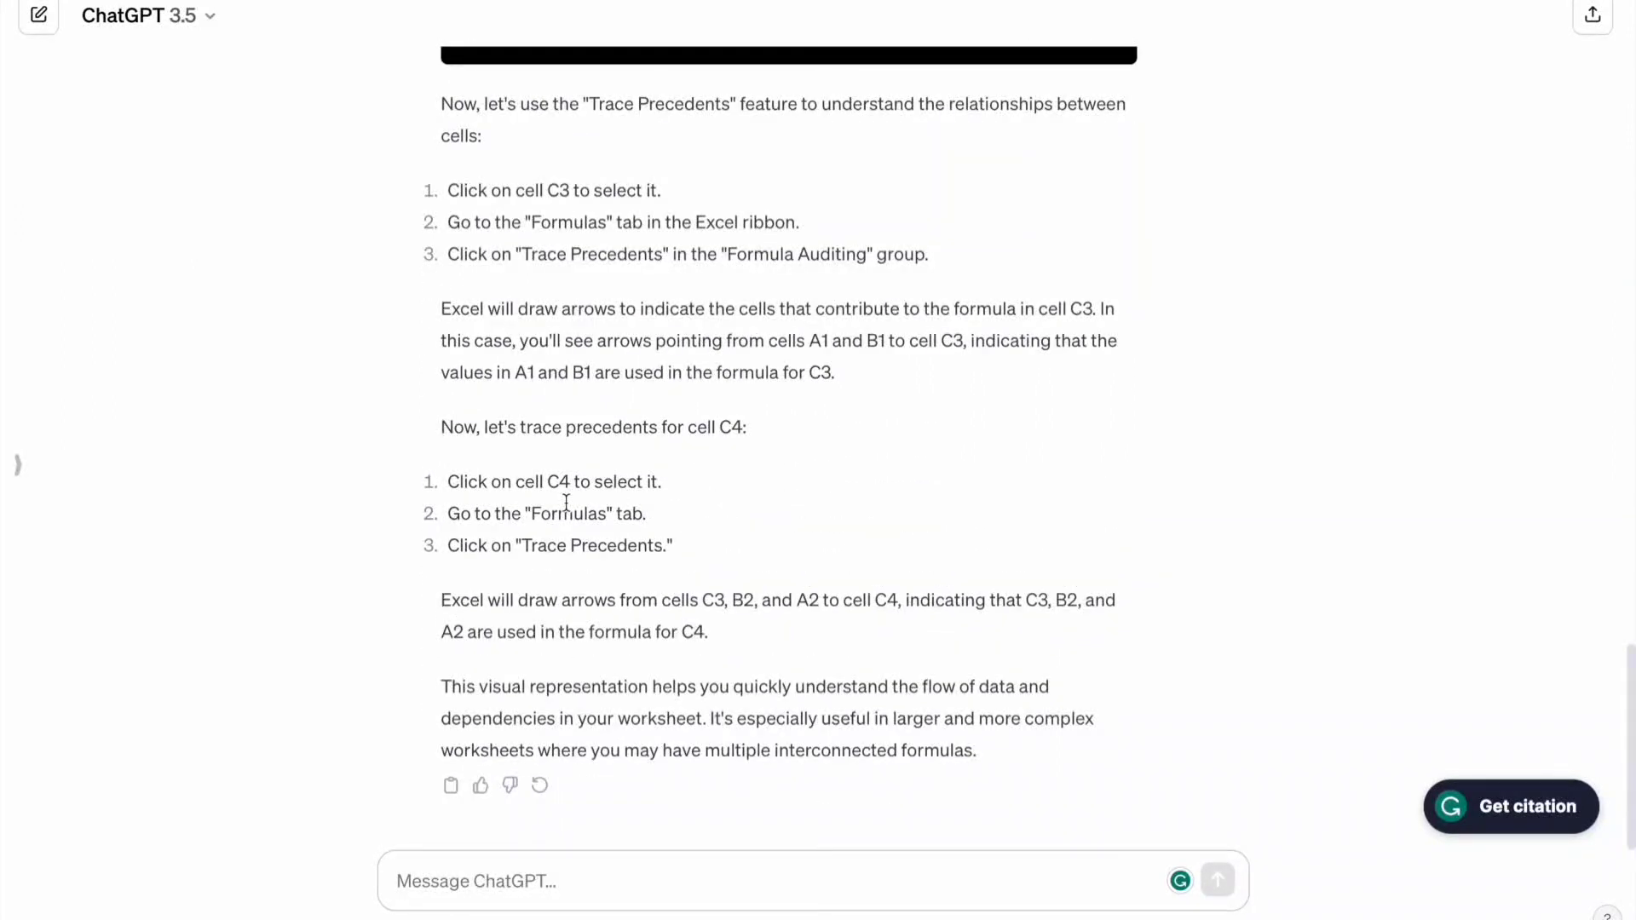
{"action": "scroll", "coordinate": [462, 590], "scroll_direction": "up", "scroll_amount": 10}
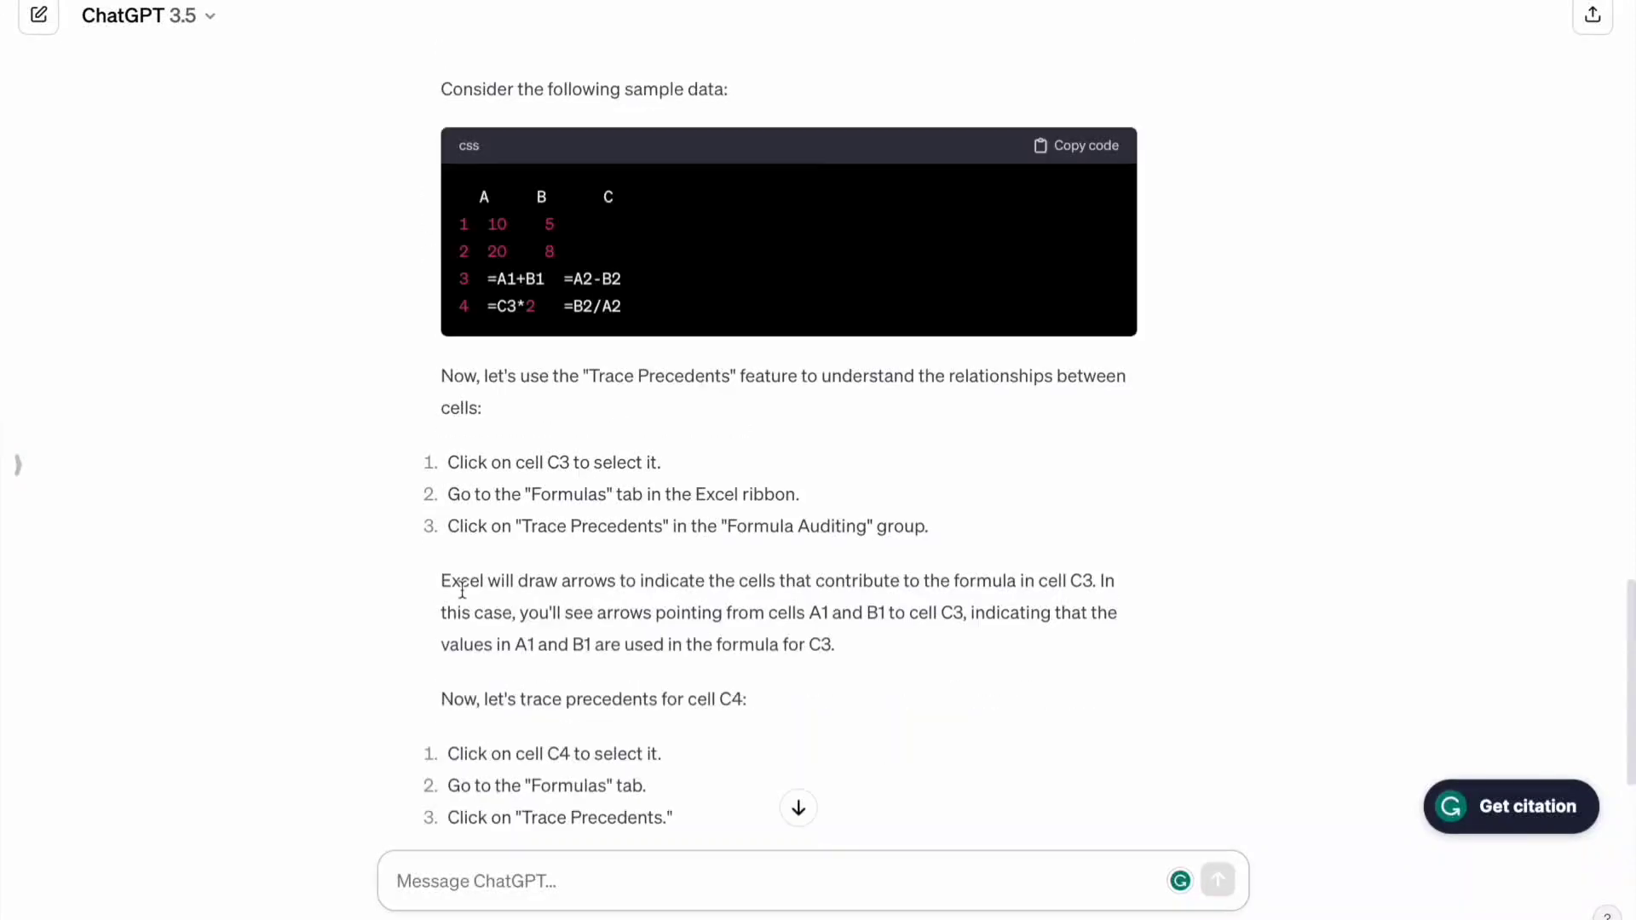
{"action": "scroll", "coordinate": [462, 590], "scroll_direction": "down", "scroll_amount": 9}
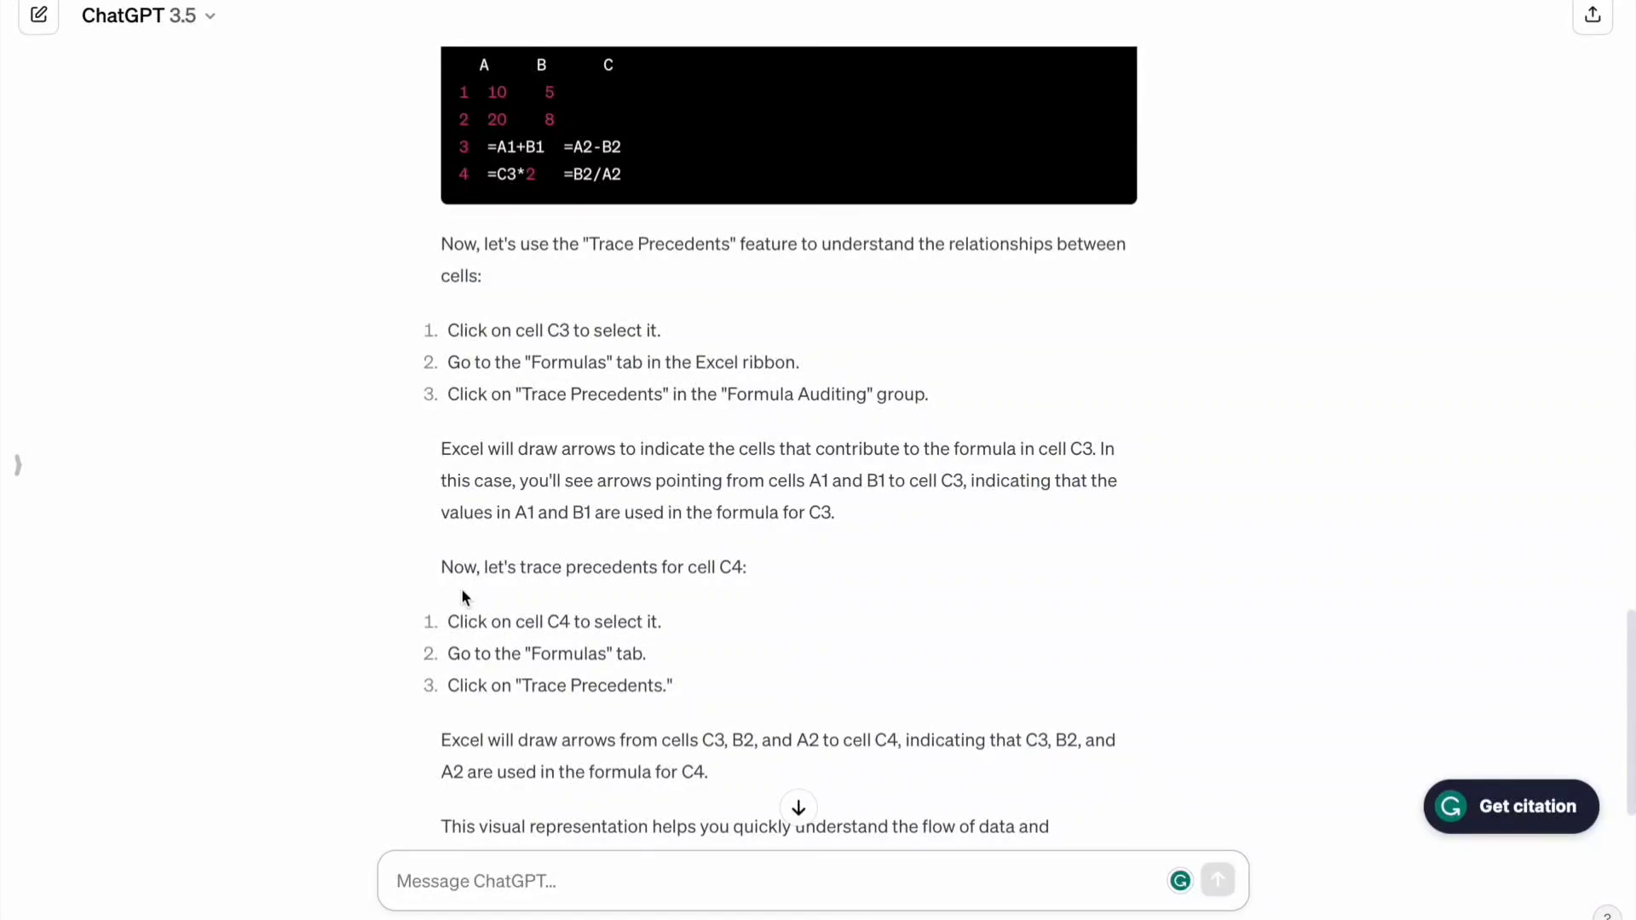
{"action": "scroll", "coordinate": [462, 589], "scroll_direction": "down", "scroll_amount": 2}
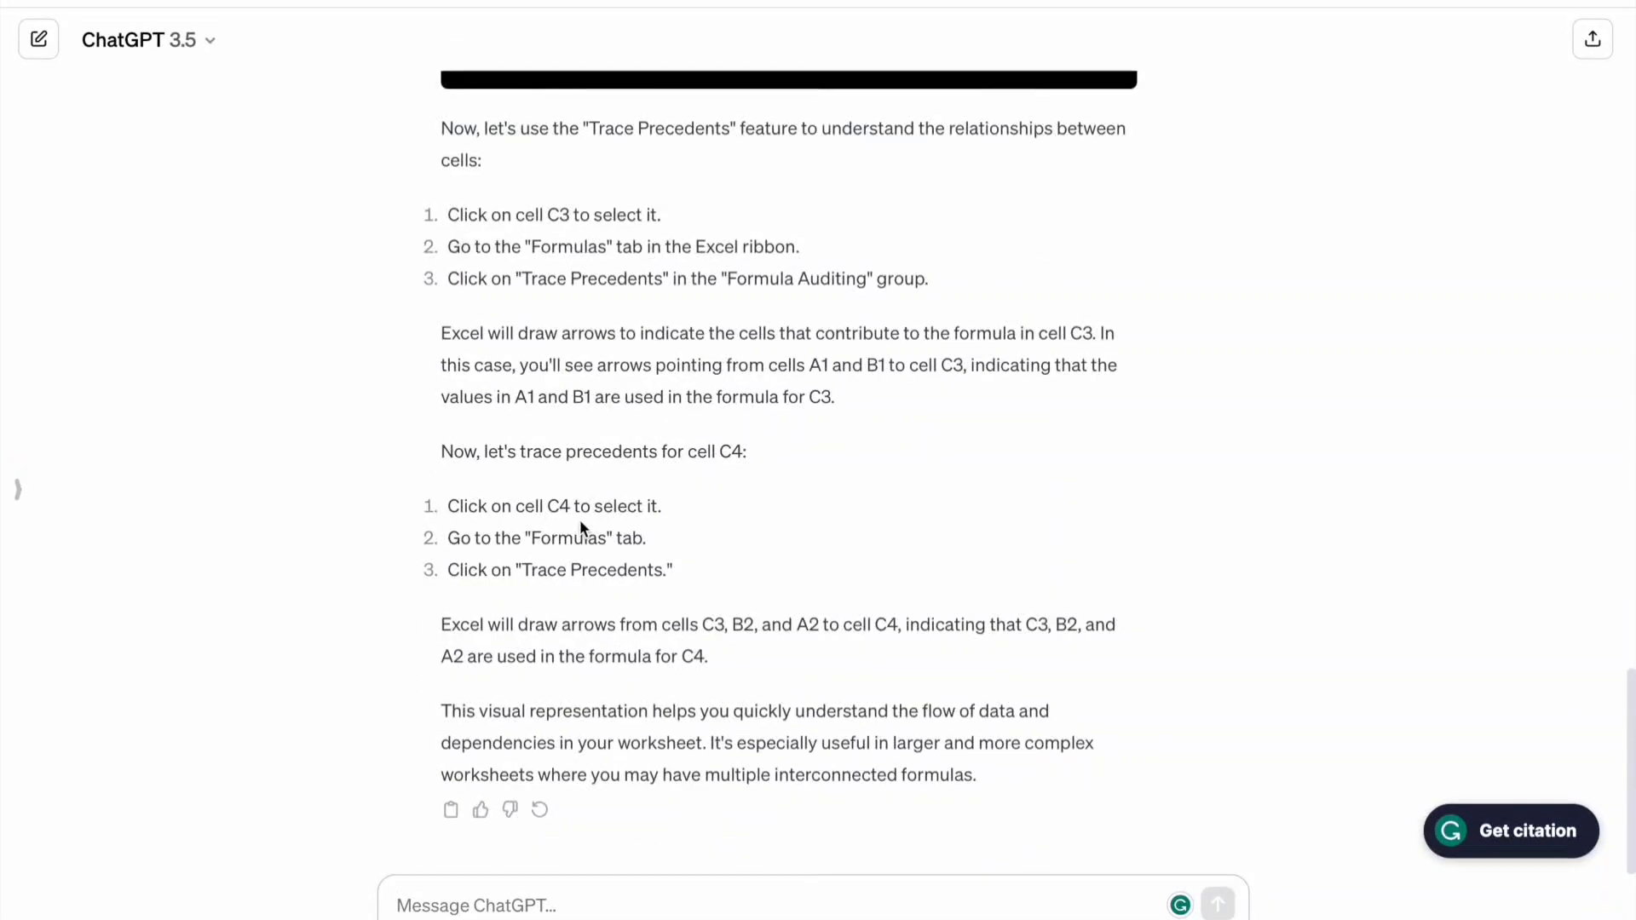